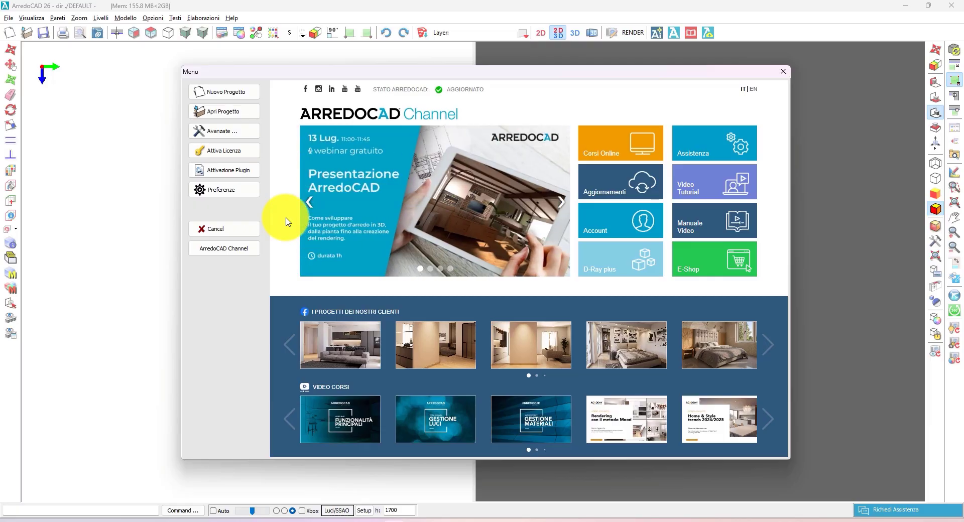
# Step: Switch to the browser and open the ArredoCAD site's Video Tutorial page to review the 5 STEP, HOW TO and Tips & Tricks sections
pyautogui.moveTo(175, 519)
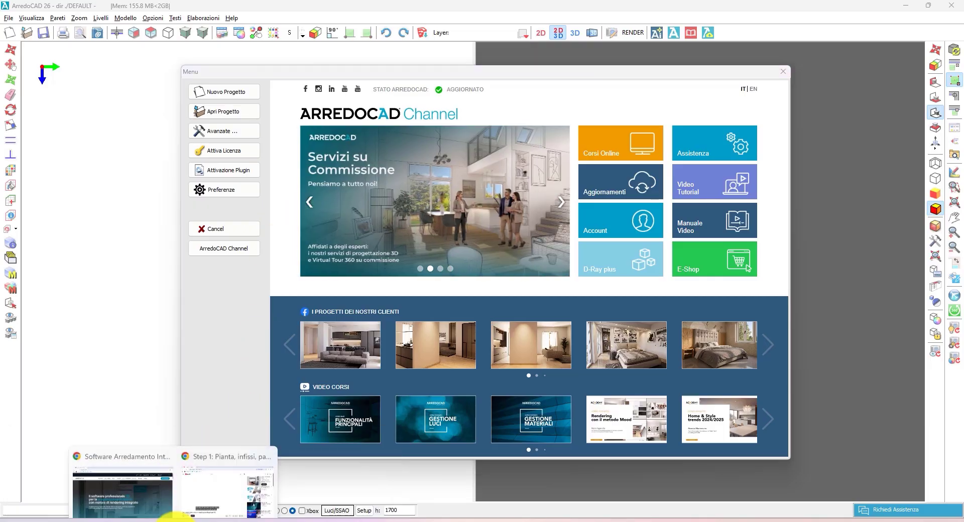
pyautogui.click(129, 490)
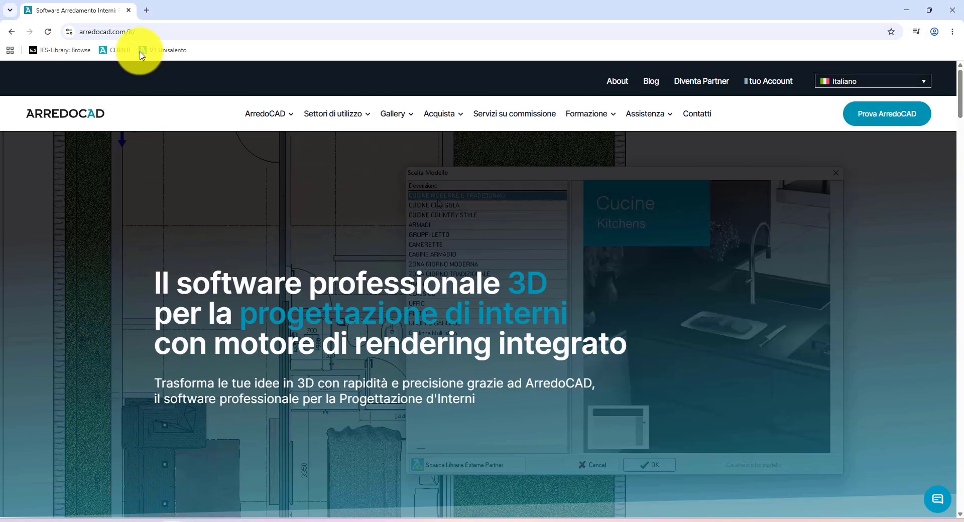
pyautogui.moveTo(583, 116)
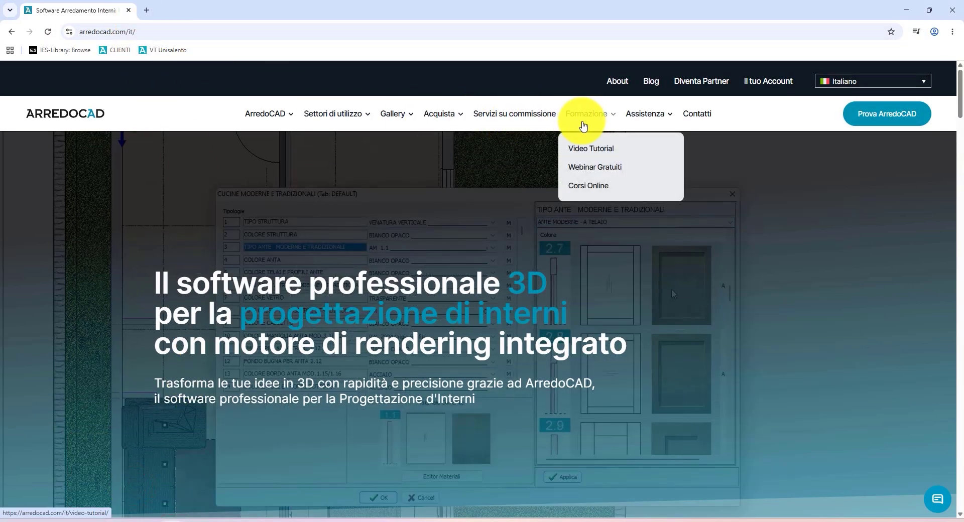
pyautogui.click(577, 147)
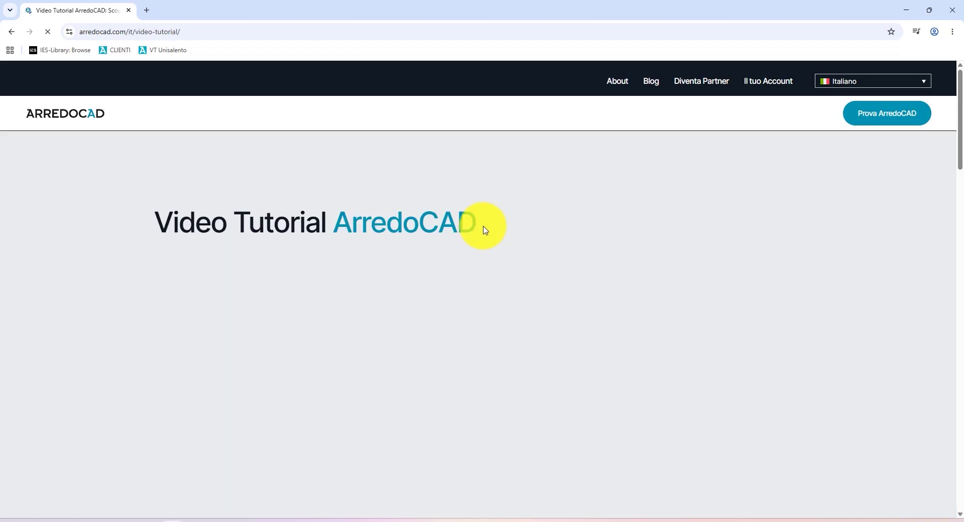
pyautogui.scroll(-3, 499, 307)
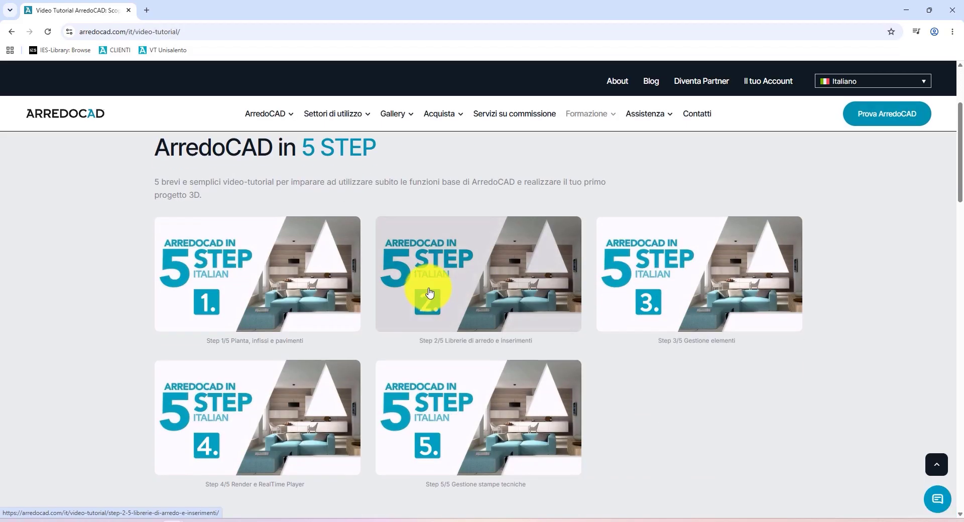
pyautogui.scroll(-11, 481, 320)
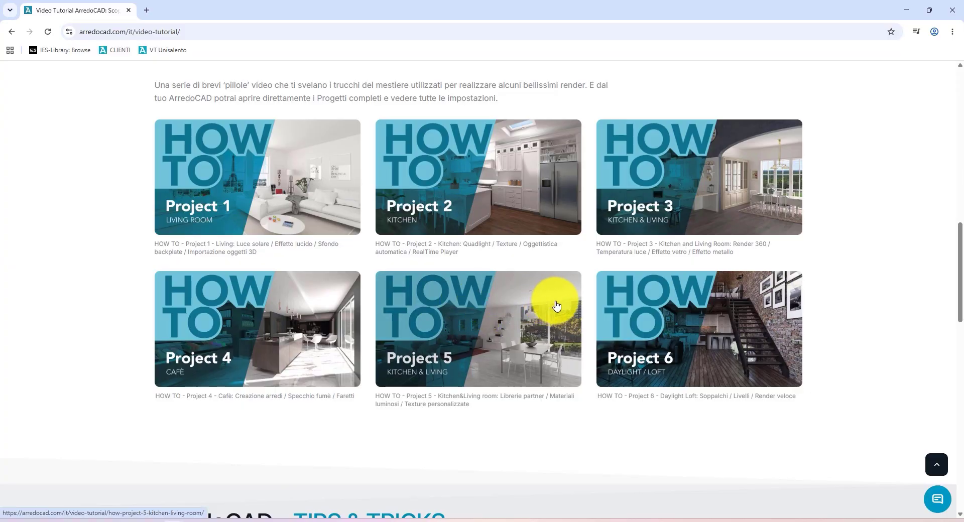
pyautogui.scroll(-7, 482, 352)
pyautogui.scroll(-4, 425, 357)
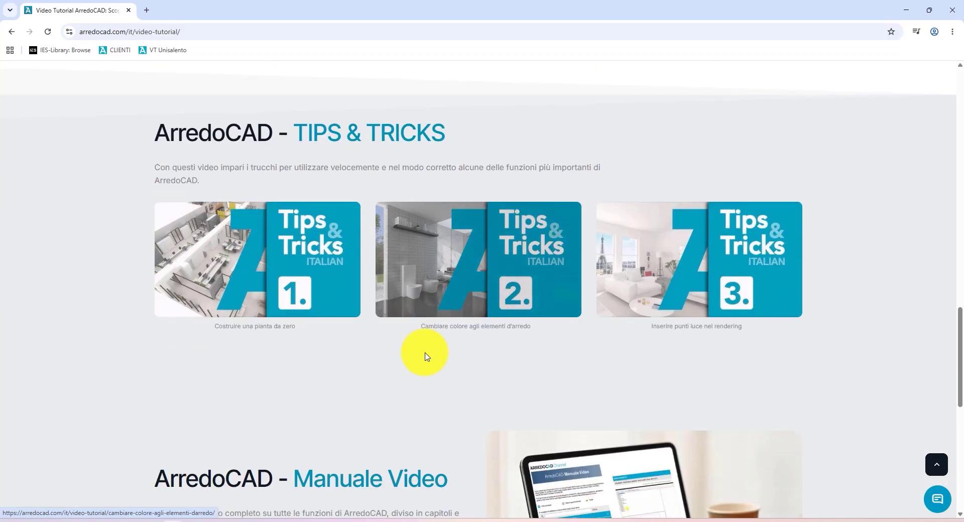
# Step: Open the Manuale Video and search it for "squadro"
pyautogui.click(204, 354)
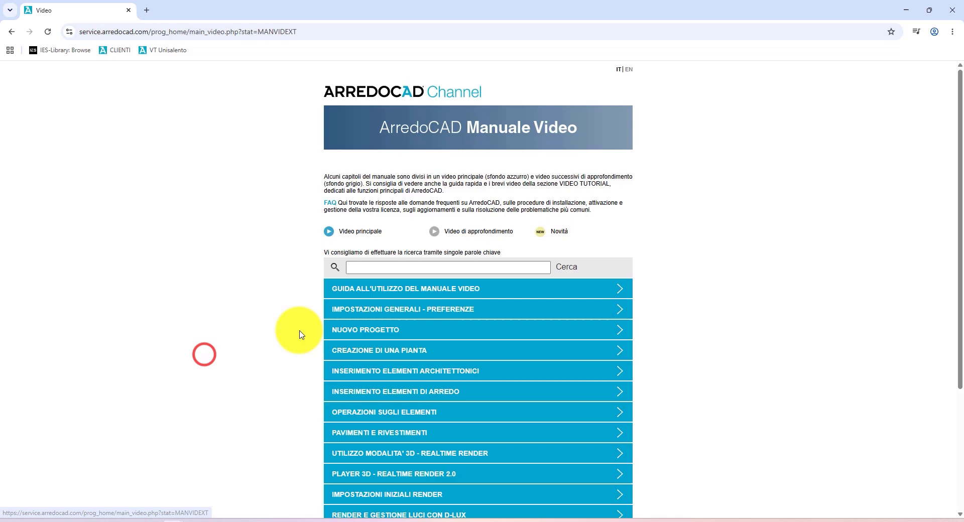
pyautogui.click(389, 266)
pyautogui.write('squadro')
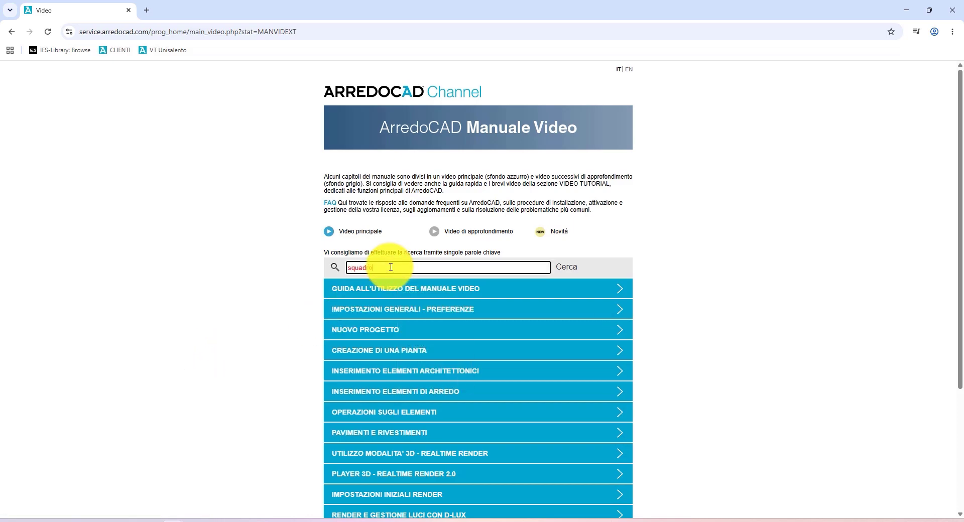
pyautogui.press('Return')
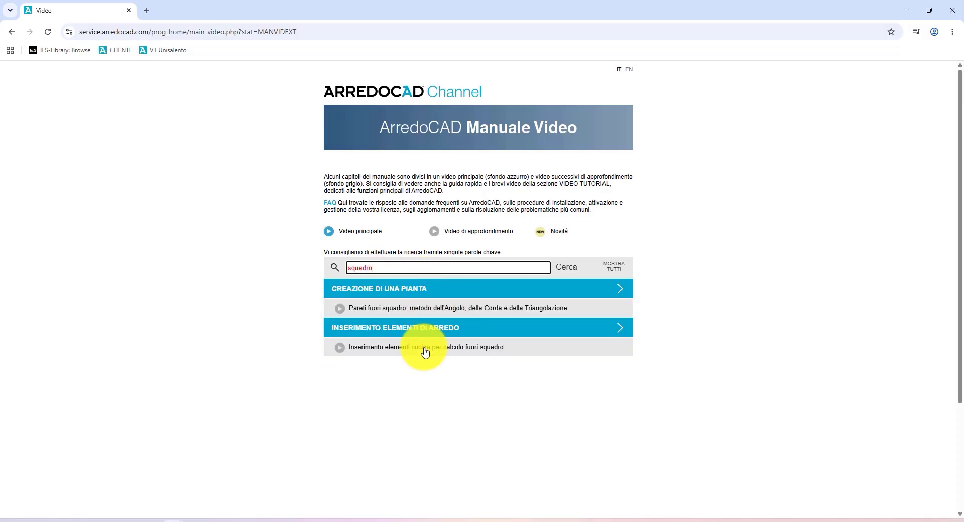
# Step: Return to the ArredoCAD site, browse the Corsi Online page and open the Corsi Personalizzati course details
pyautogui.click(13, 32)
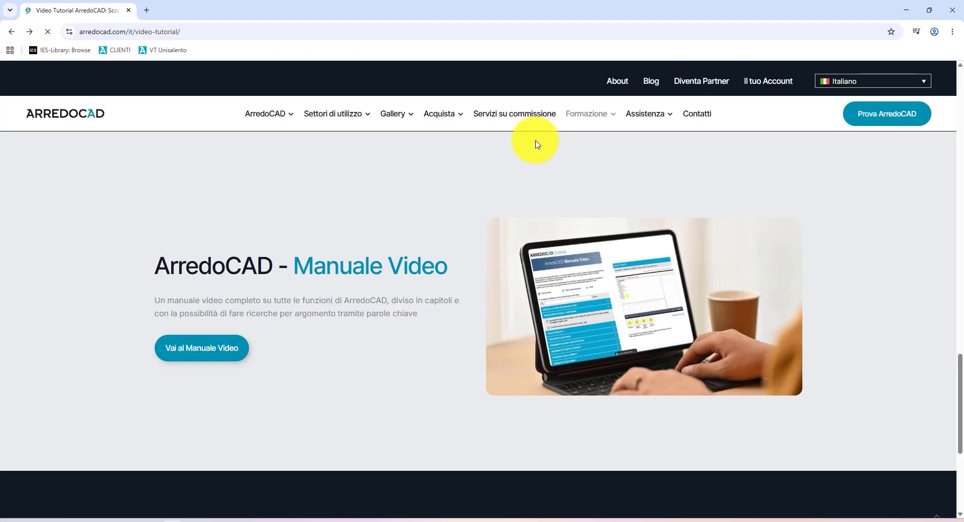
pyautogui.moveTo(587, 115)
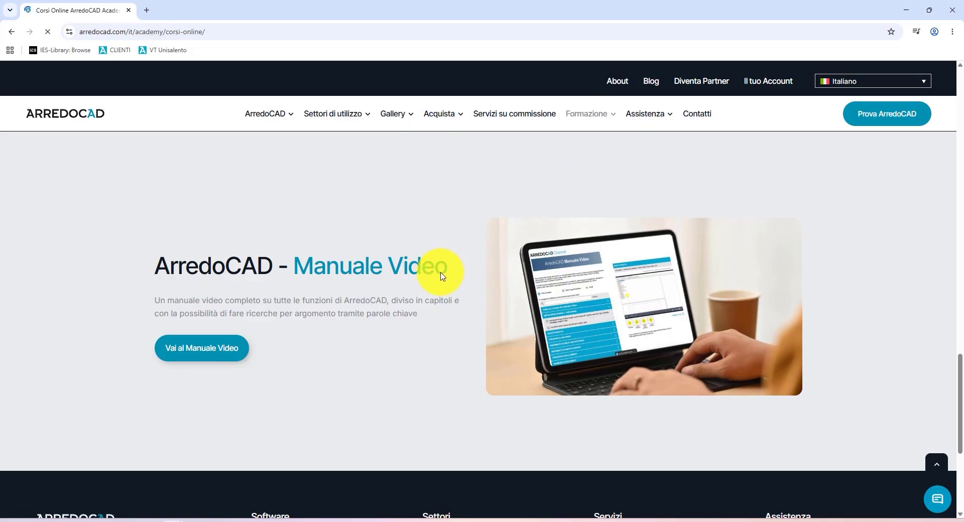
pyautogui.scroll(-5, 435, 293)
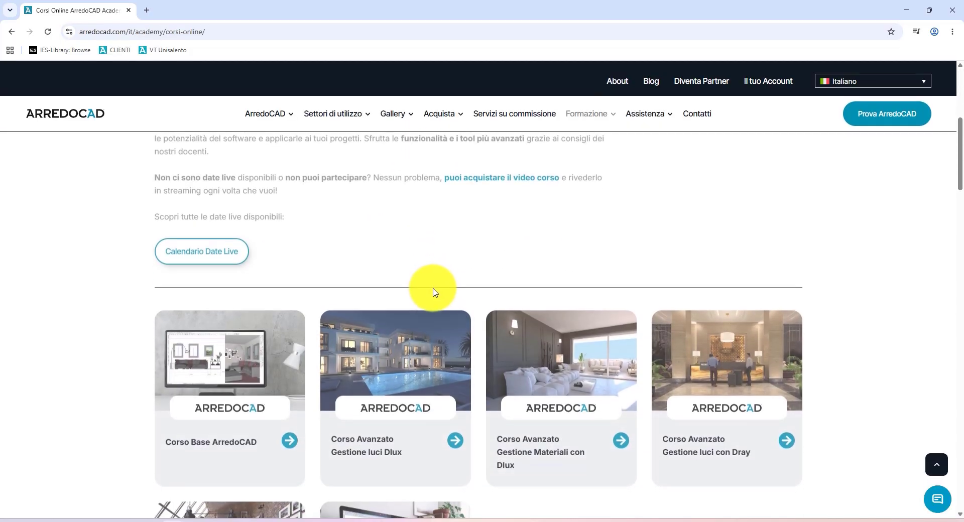
pyautogui.scroll(-2, 435, 293)
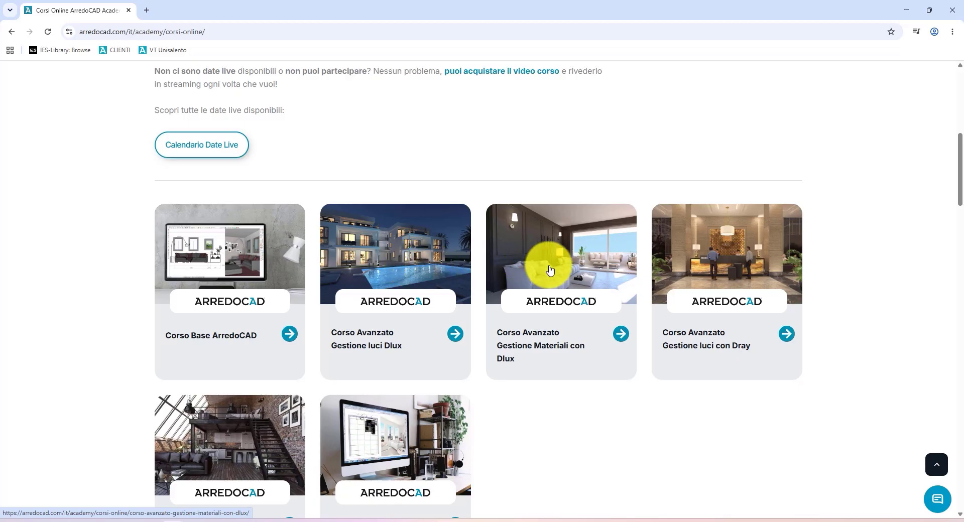
pyautogui.scroll(-3, 550, 270)
pyautogui.click(408, 334)
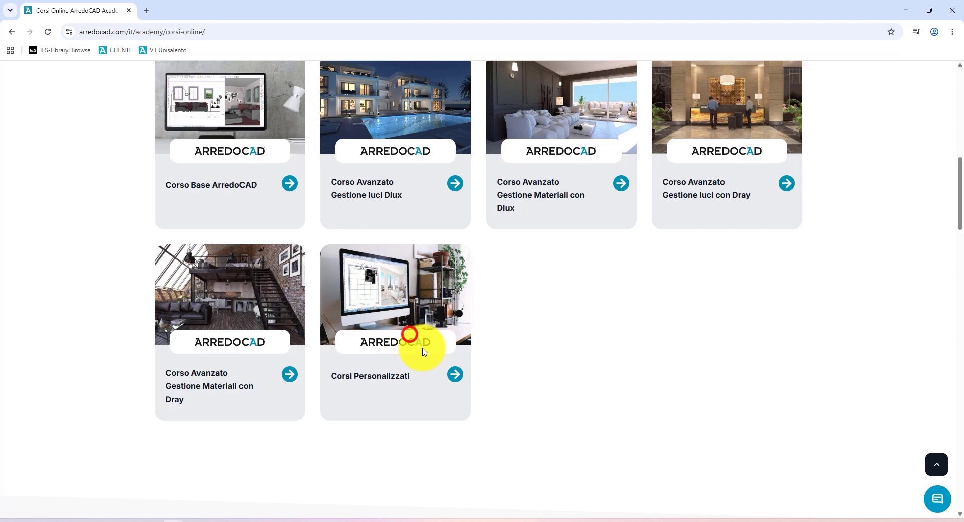
pyautogui.click(455, 375)
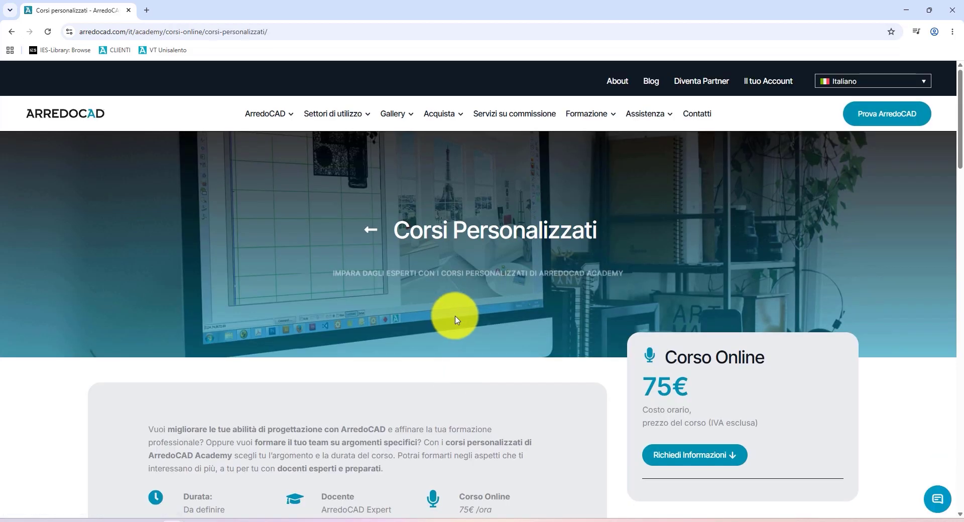
pyautogui.scroll(-3, 457, 320)
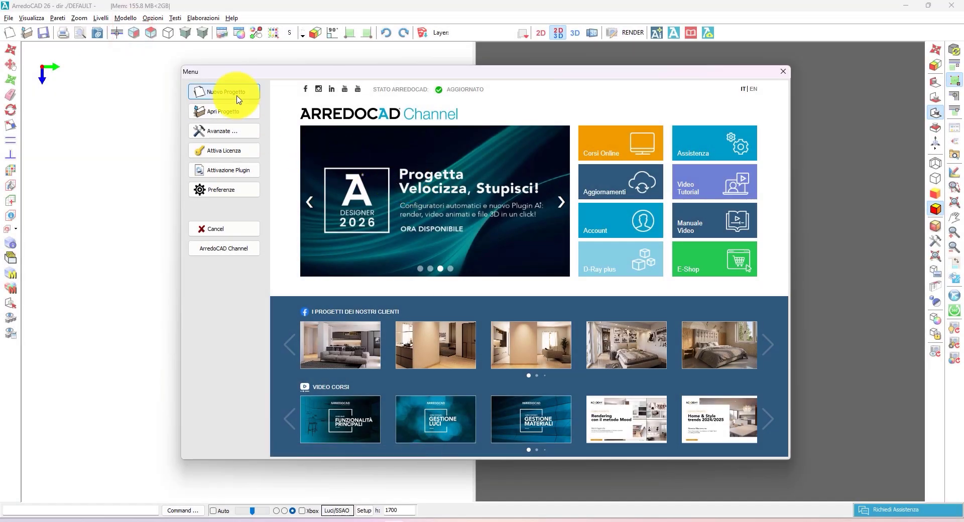
# Step: Switch back to ArredoCAD and create a new project with STEP 1 as the client entry
pyautogui.click(237, 96)
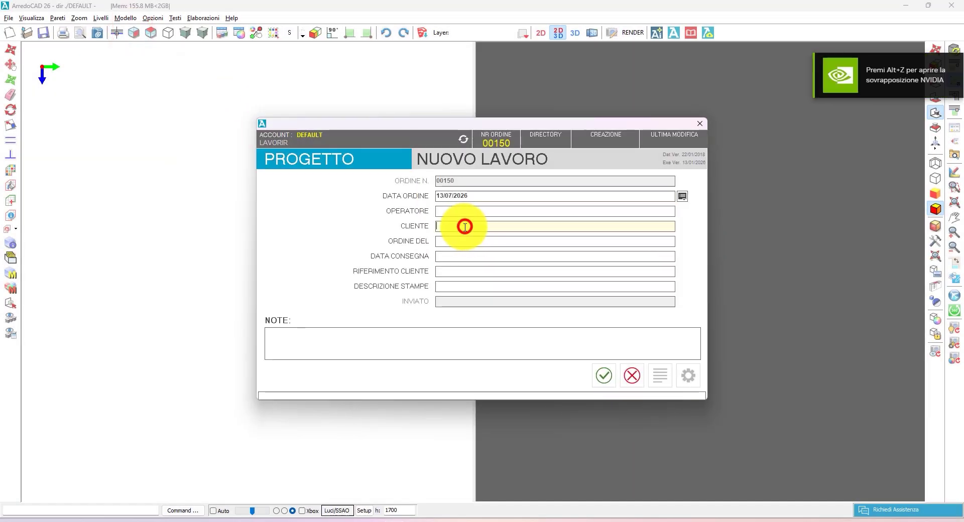
pyautogui.write('STEP 1')
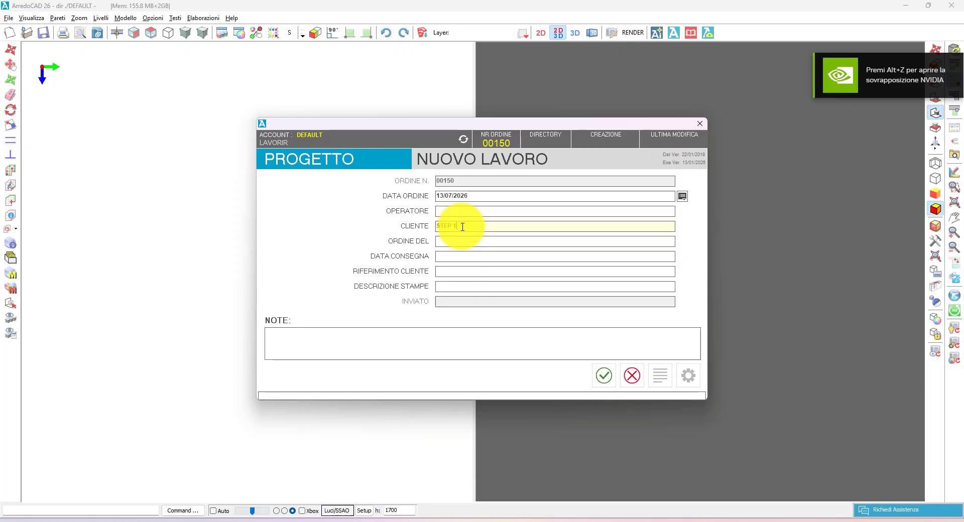
pyautogui.click(604, 376)
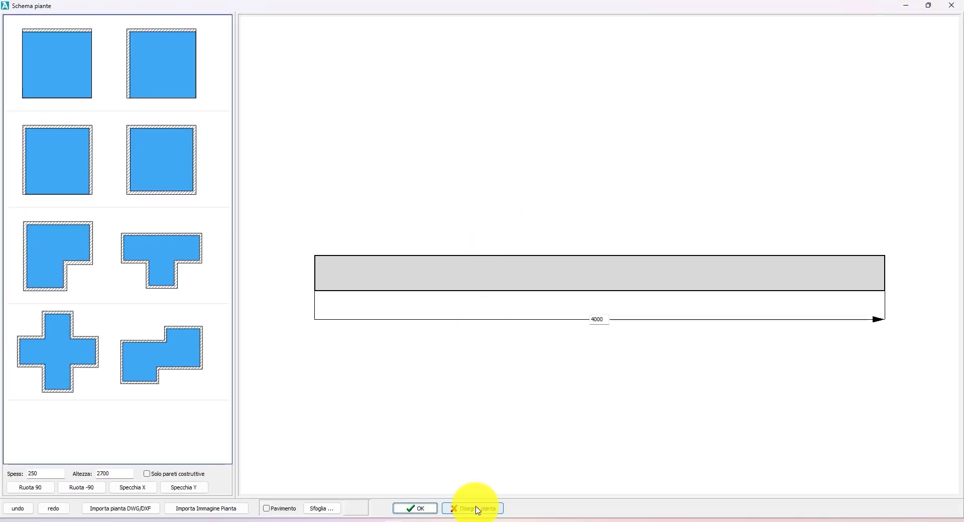
# Step: Try the T-shaped, L-shaped and closed square room templates for the floor plan
pyautogui.click(156, 262)
pyautogui.click(68, 248)
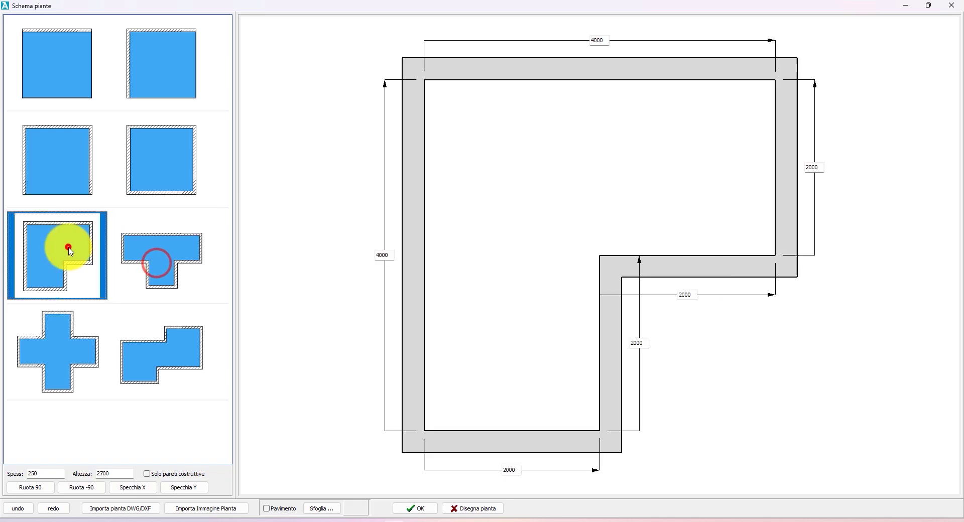
pyautogui.click(180, 163)
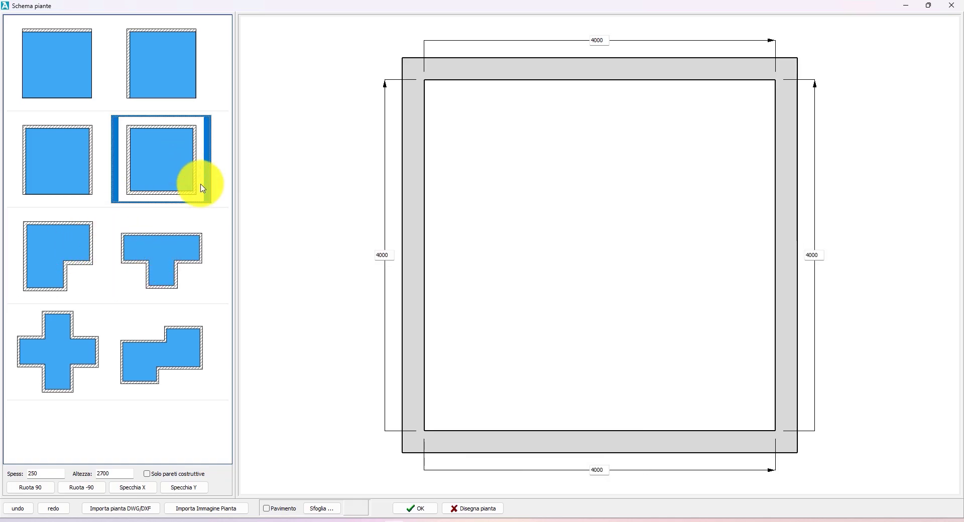
# Step: Import the DWG floor plan PIANTA_02.dwg from the Desktop at a scale of 1 x 1000
pyautogui.click(129, 509)
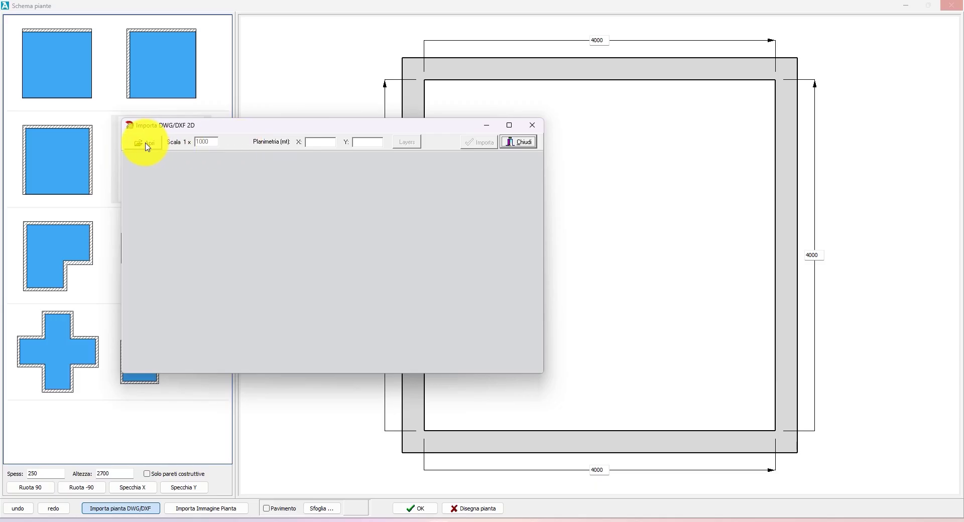
pyautogui.click(145, 144)
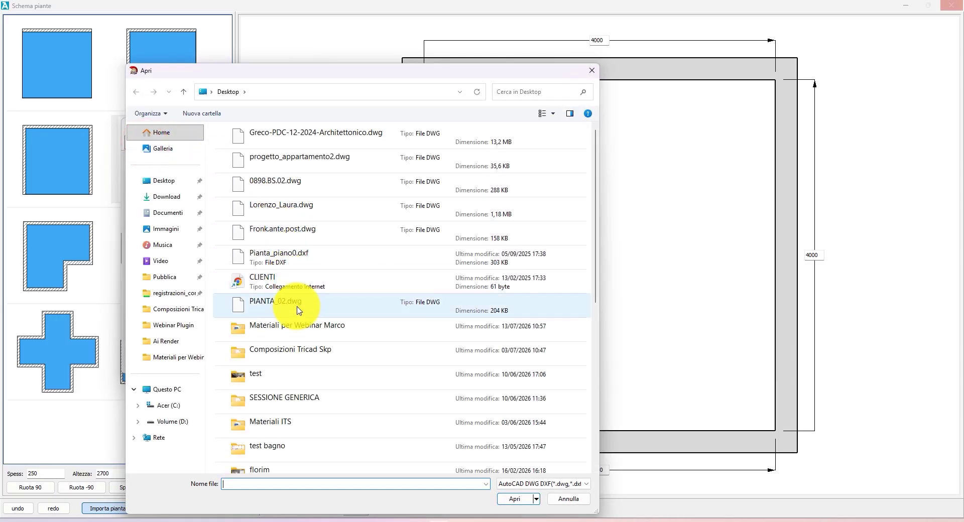
pyautogui.doubleClick(297, 307)
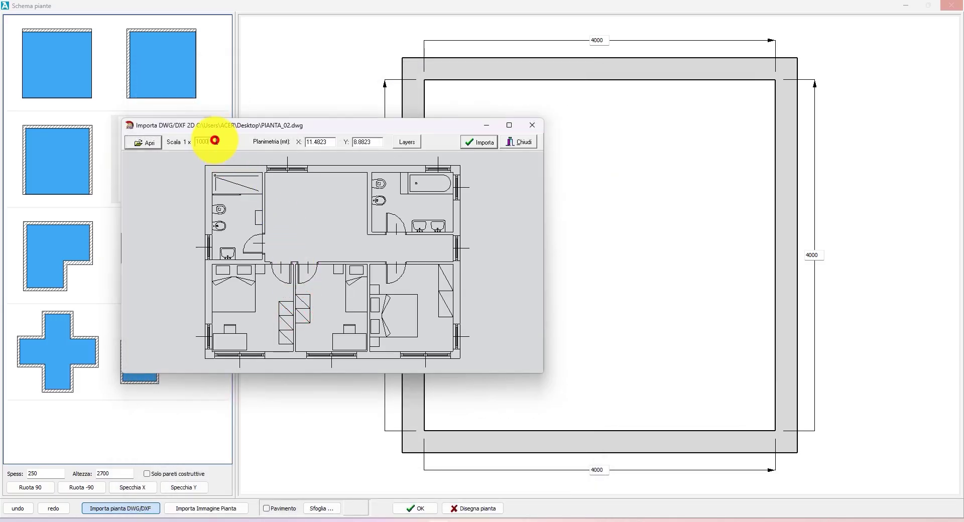
pyautogui.press('BackSpace')
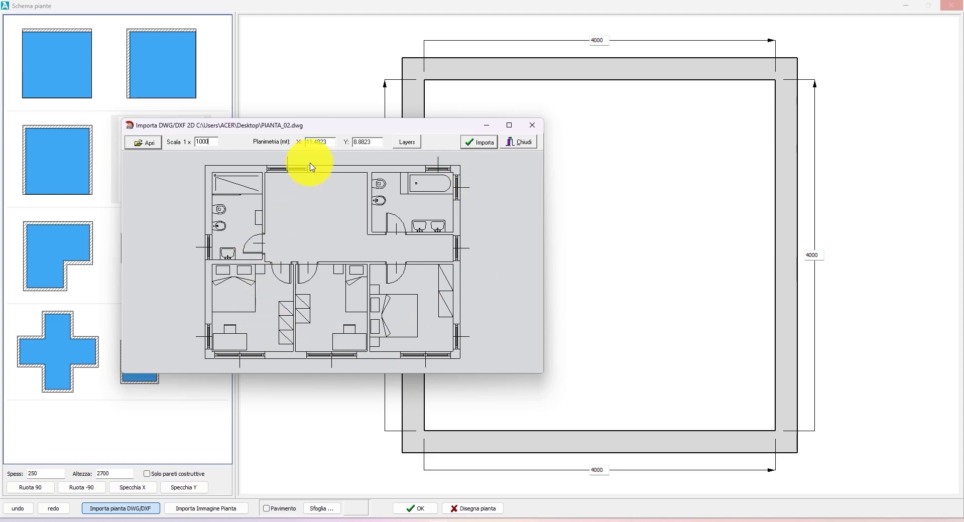
pyautogui.click(478, 143)
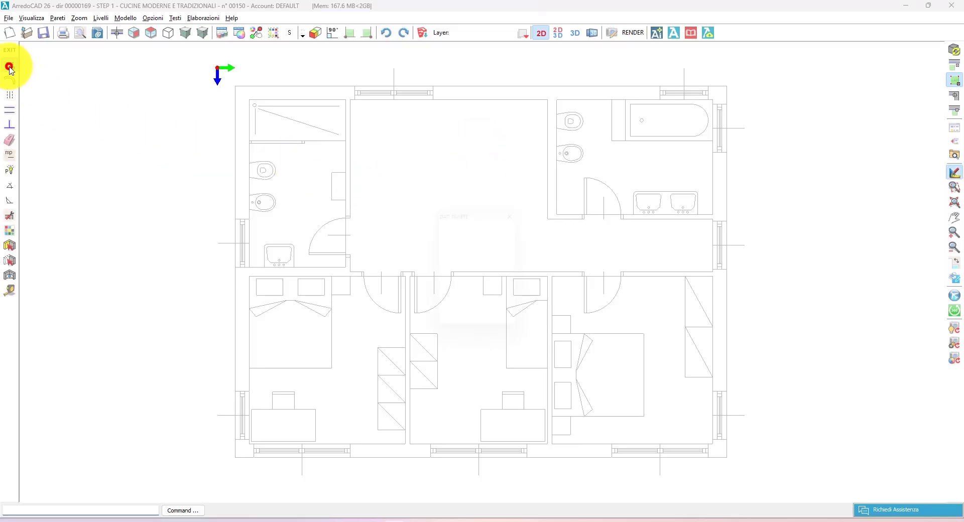
# Step: Start a wall 250 thick and 2700 high at the plan's upper-left inner corner, with 90° orthogonal drawing enabled
pyautogui.doubleClick(492, 255)
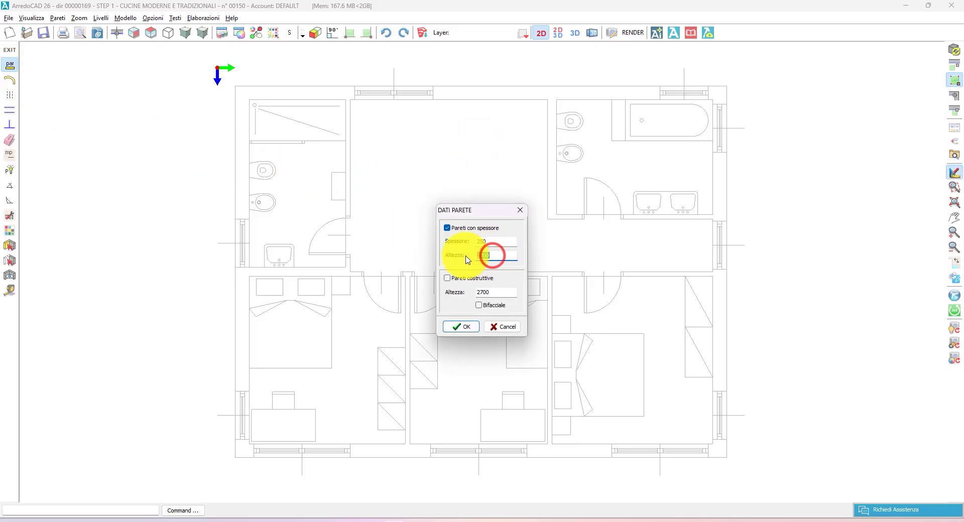
pyautogui.click(464, 329)
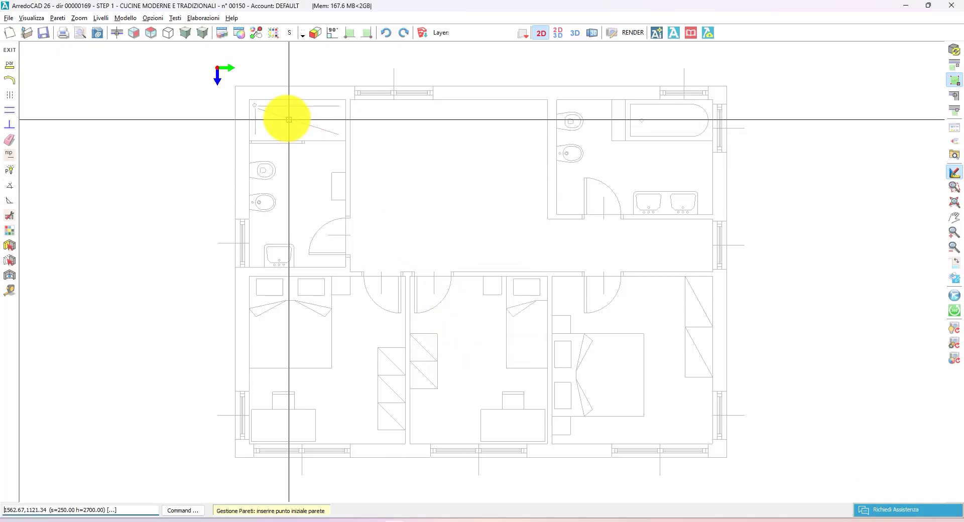
pyautogui.click(248, 101)
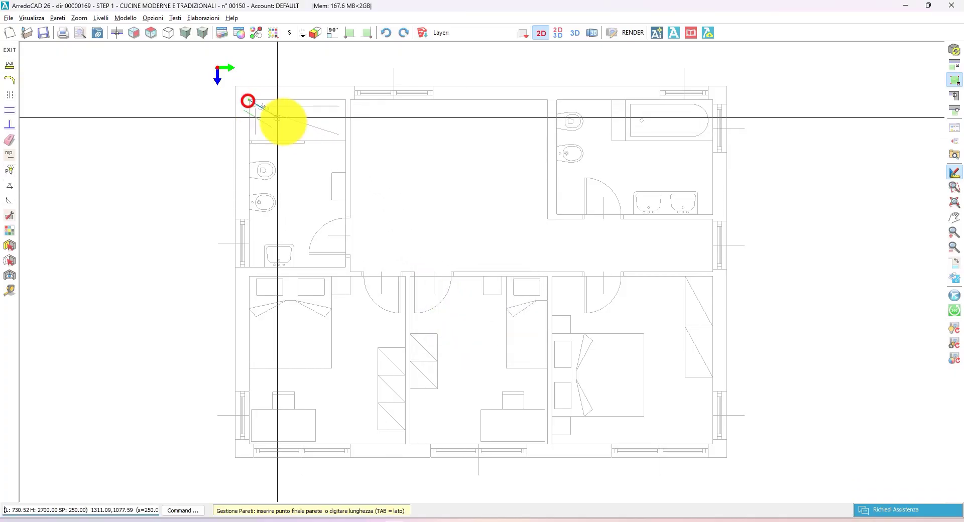
pyautogui.click(333, 33)
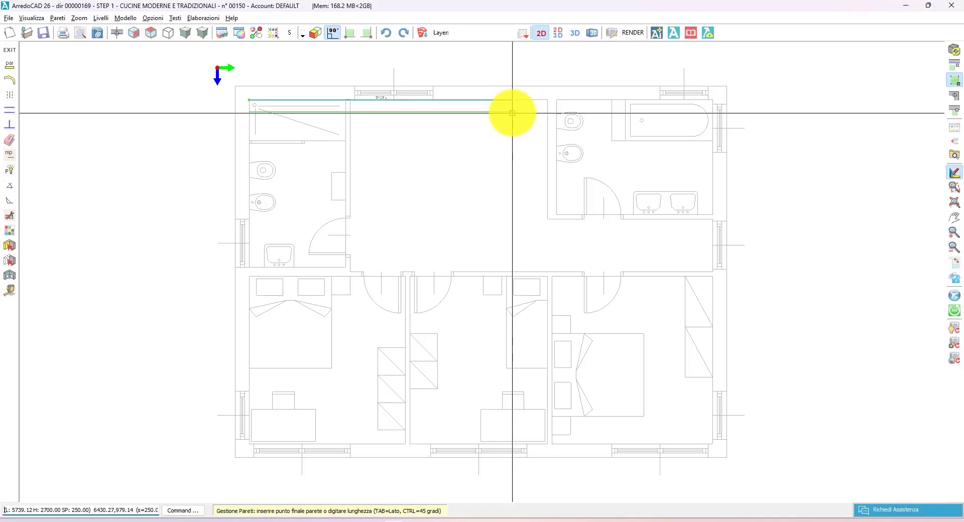
# Step: Flip the wall to the outer side of the traced line and apply the 300 thickness picked from the plan's upper perimeter wall
pyautogui.scroll(-1, 512, 113)
pyautogui.press('Tab')
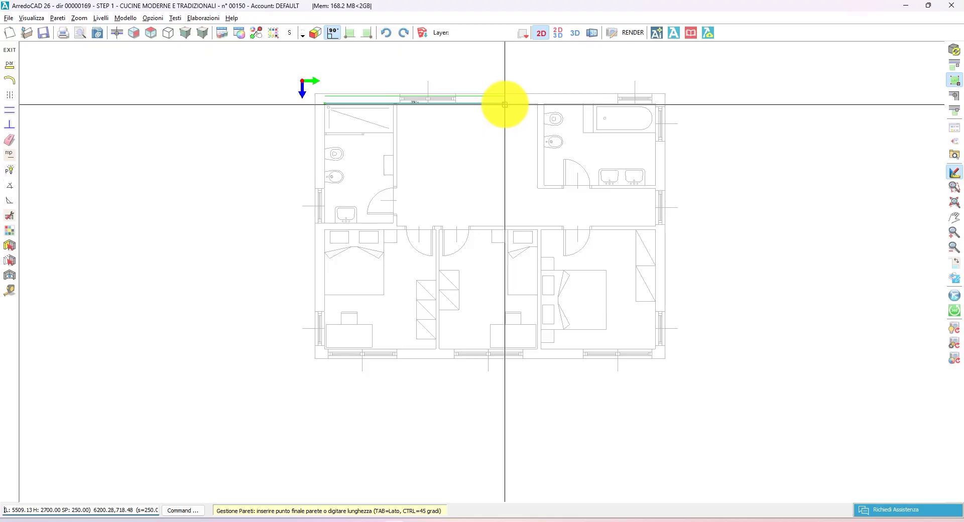
pyautogui.press('space')
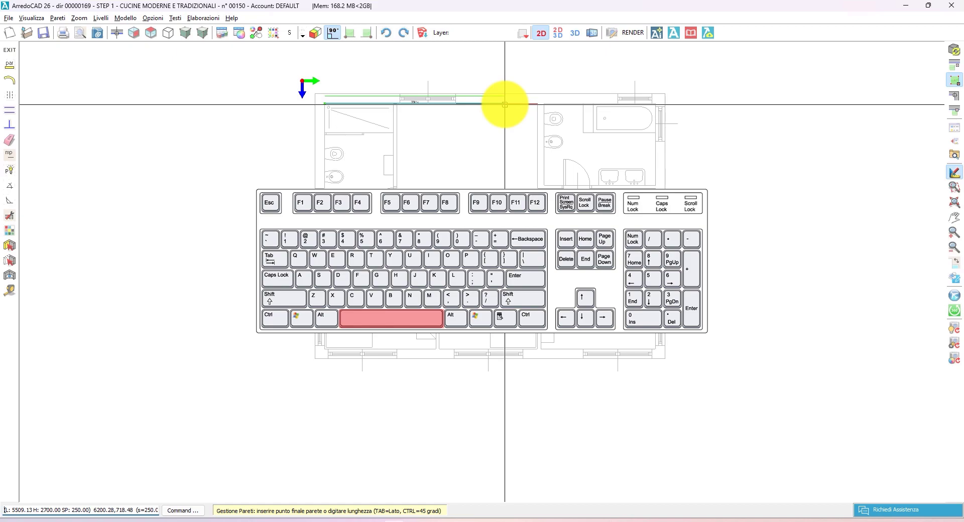
pyautogui.click(510, 94)
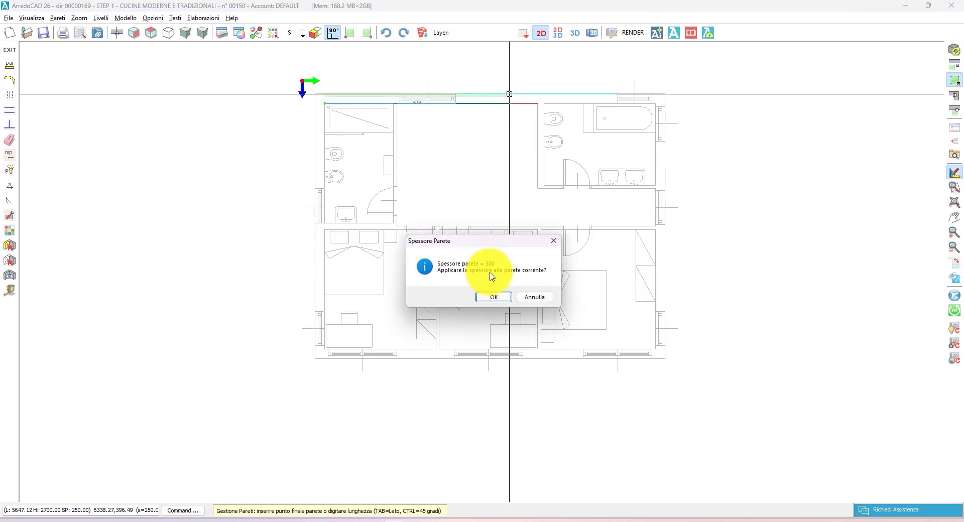
pyautogui.click(498, 298)
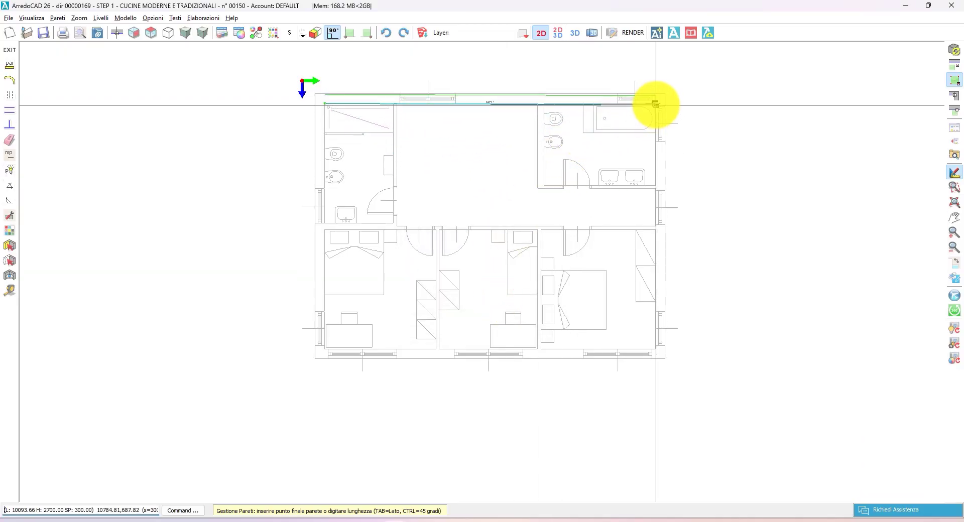
# Step: Trace the 300 thick perimeter walls along the plan's inner edge around all four corners and finish the wall chain
pyautogui.click(656, 105)
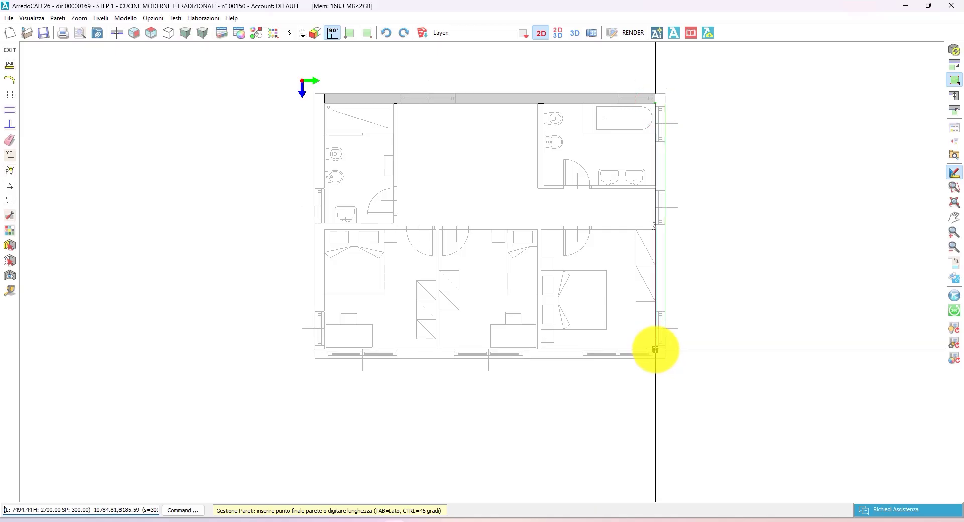
pyautogui.click(656, 350)
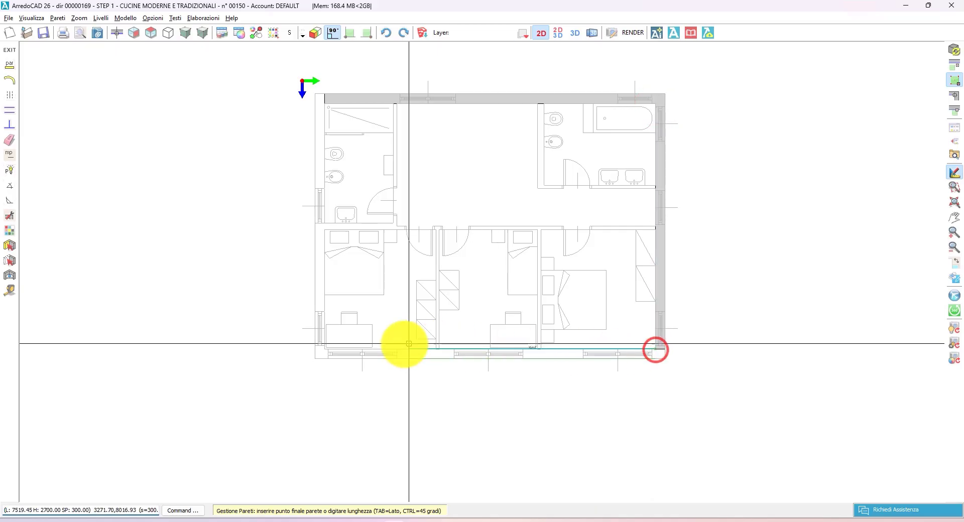
pyautogui.click(324, 351)
pyautogui.click(324, 104)
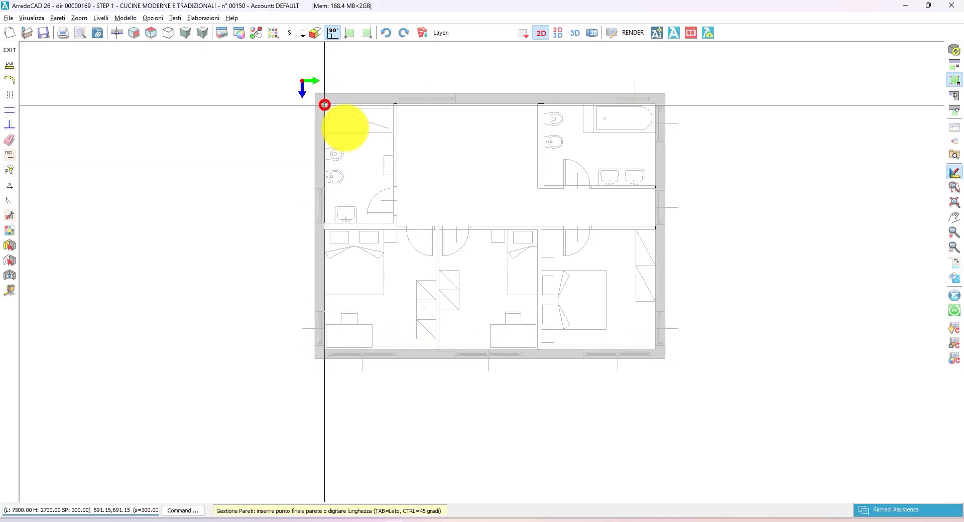
pyautogui.rightClick(452, 203)
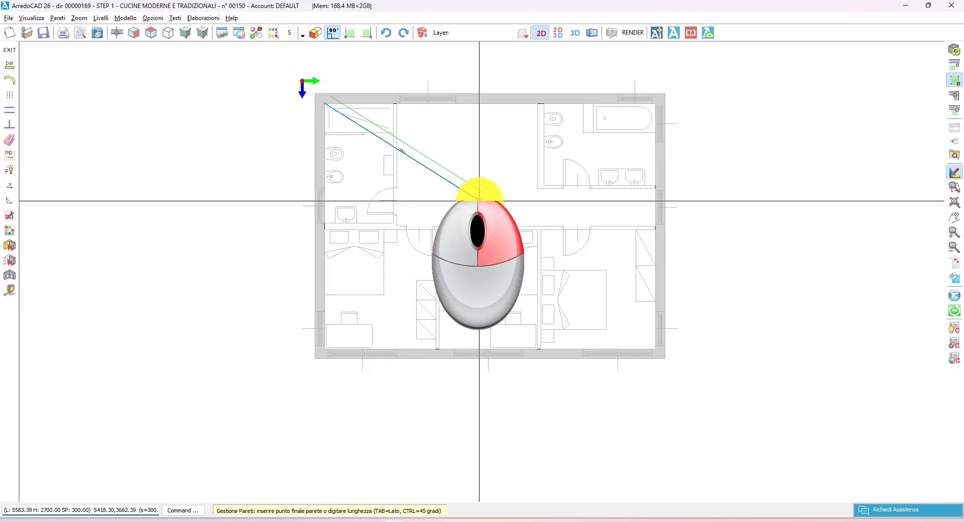
pyautogui.rightClick(483, 159)
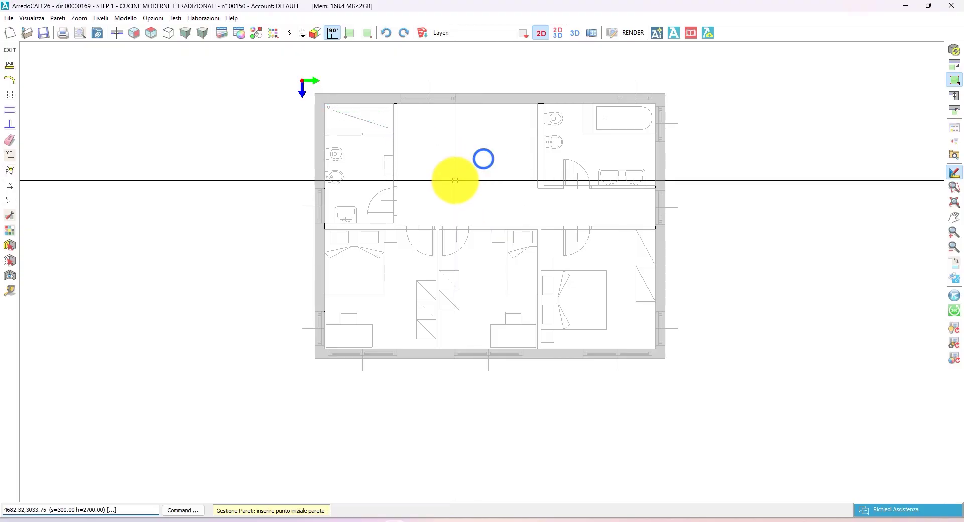
# Step: Show the 2D plan beside the 3D view and trace the upper-right bathroom's left wall, with the 200 thickness picked from the drawing
pyautogui.click(558, 33)
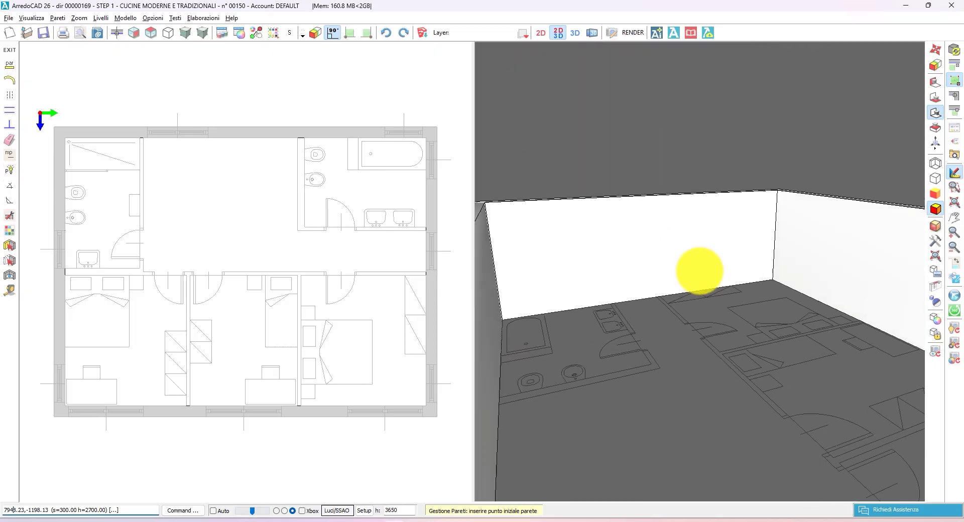
pyautogui.click(297, 138)
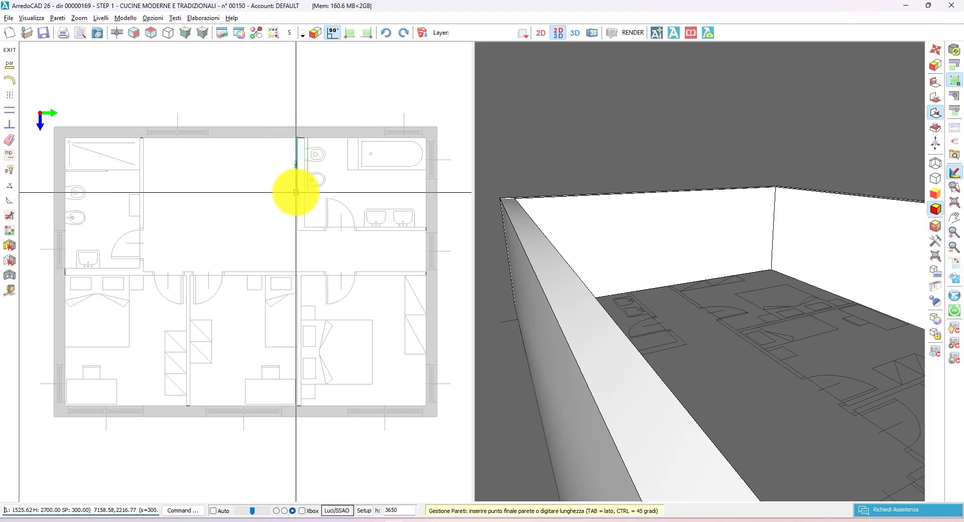
pyautogui.click(304, 193)
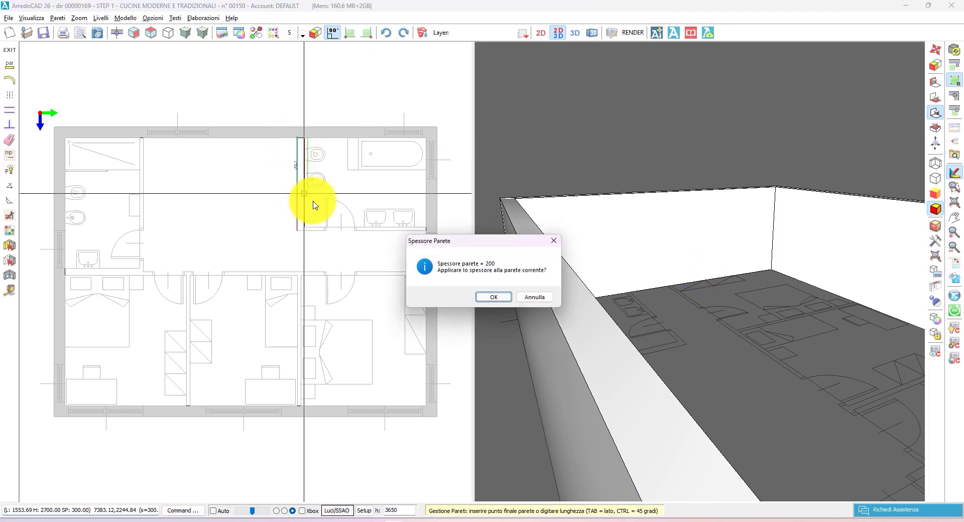
pyautogui.click(501, 301)
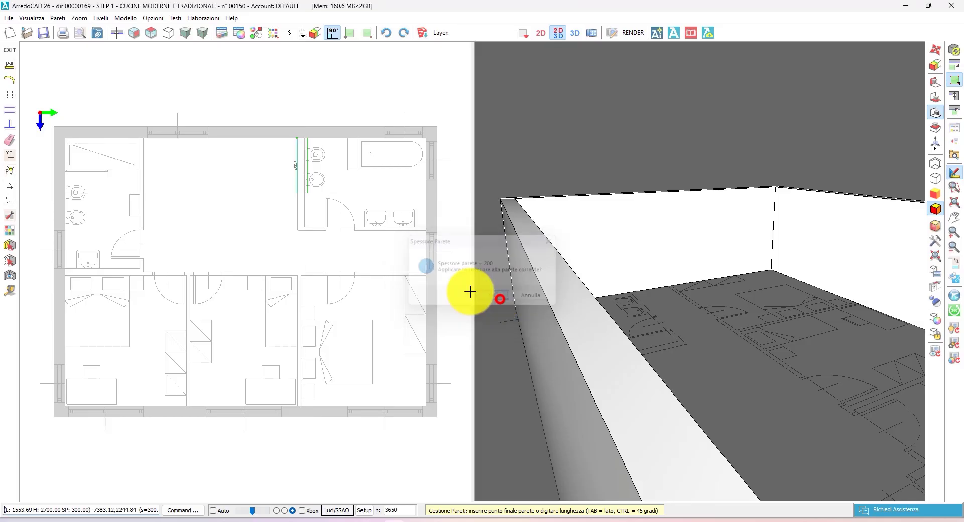
pyautogui.click(298, 232)
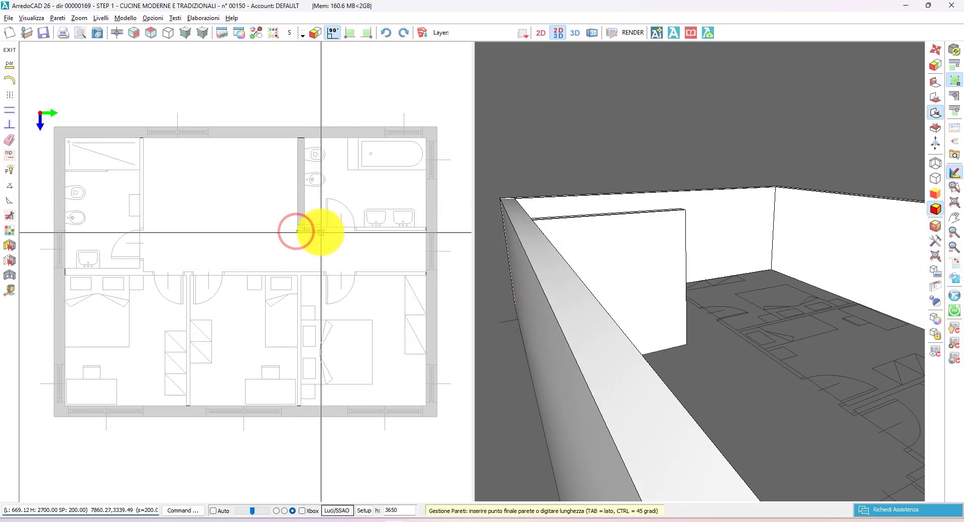
# Step: Continue along the upper-right bathroom's lower wall to the right perimeter wall, with the 100 thickness picked from the drawing
pyautogui.click(317, 229)
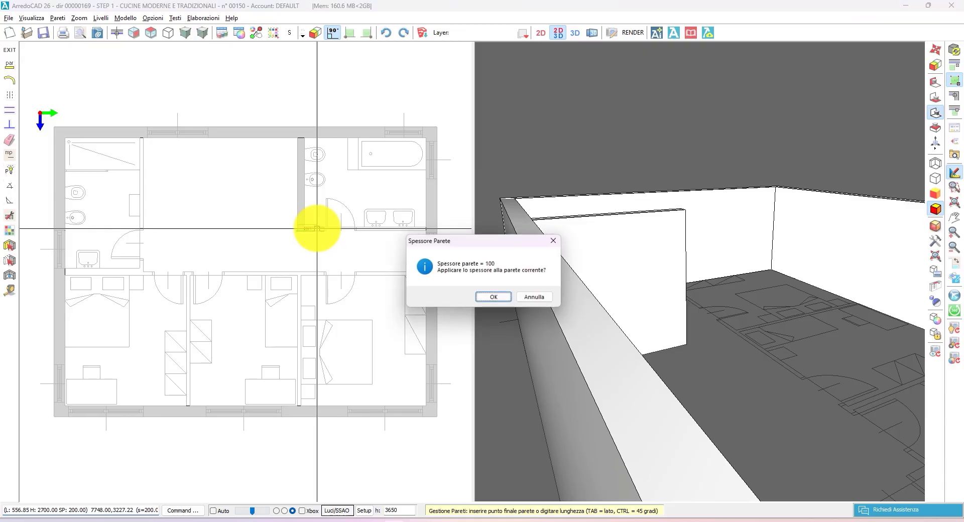
pyautogui.click(493, 297)
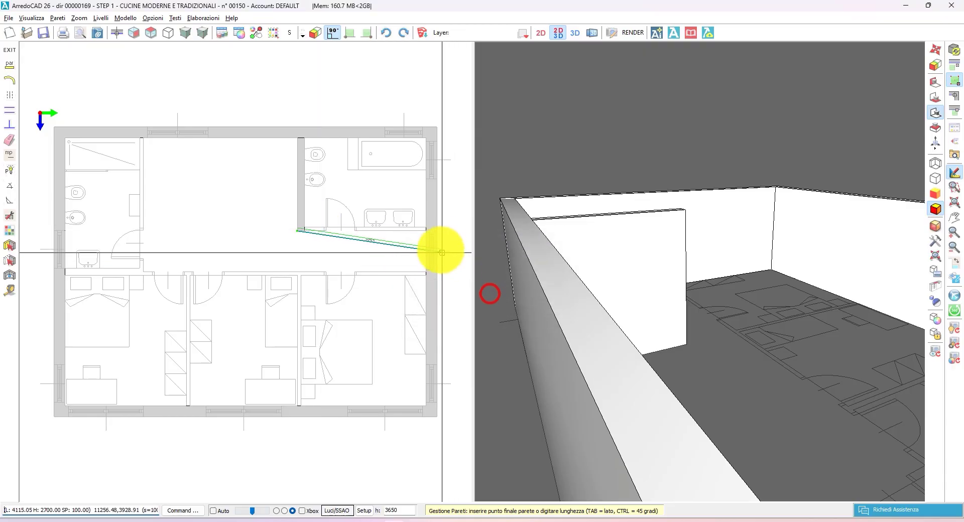
pyautogui.click(426, 231)
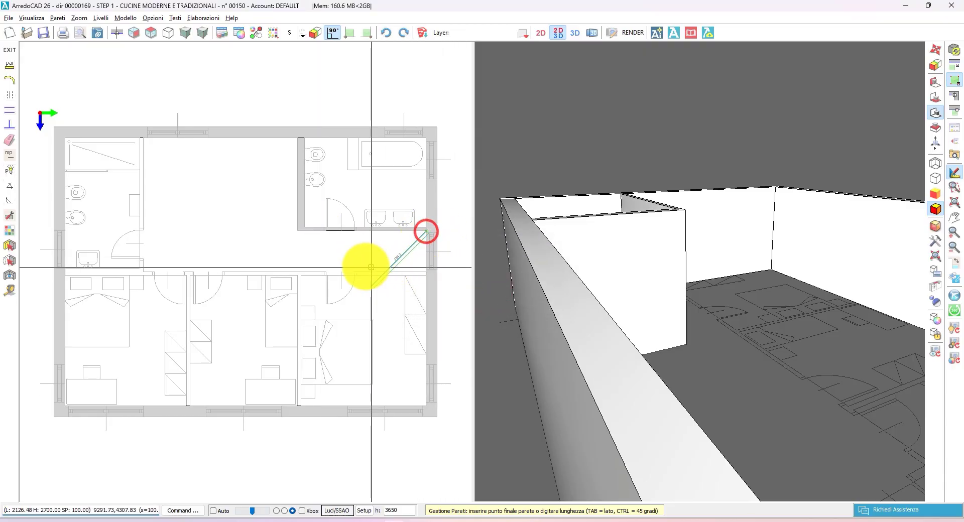
pyautogui.rightClick(319, 257)
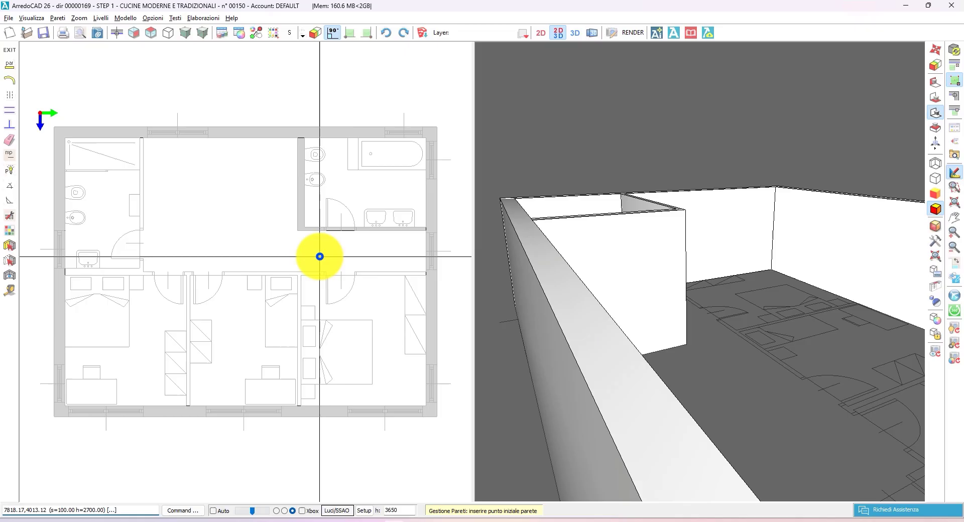
# Step: Trace the 100 thick corridor wall from the right perimeter wall to the upper-left bathroom, then up to the top perimeter wall
pyautogui.click(426, 271)
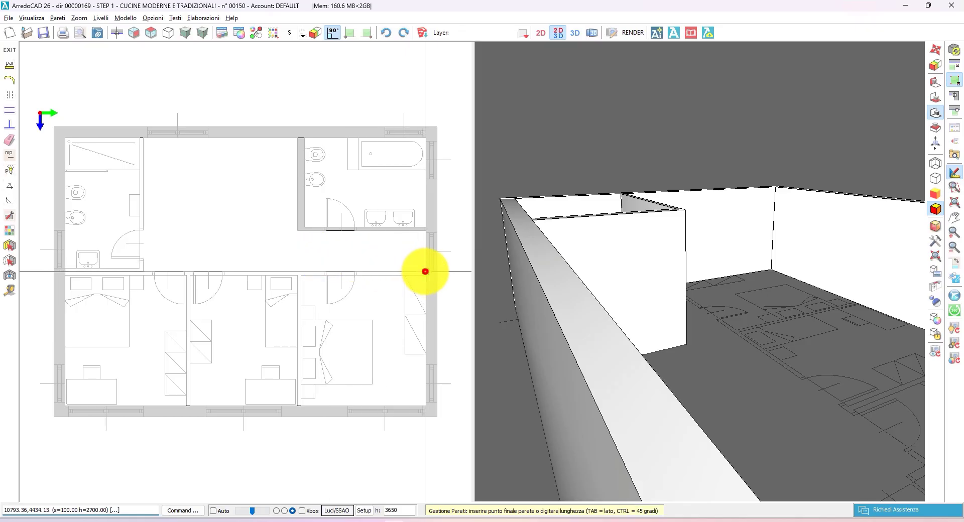
pyautogui.click(144, 273)
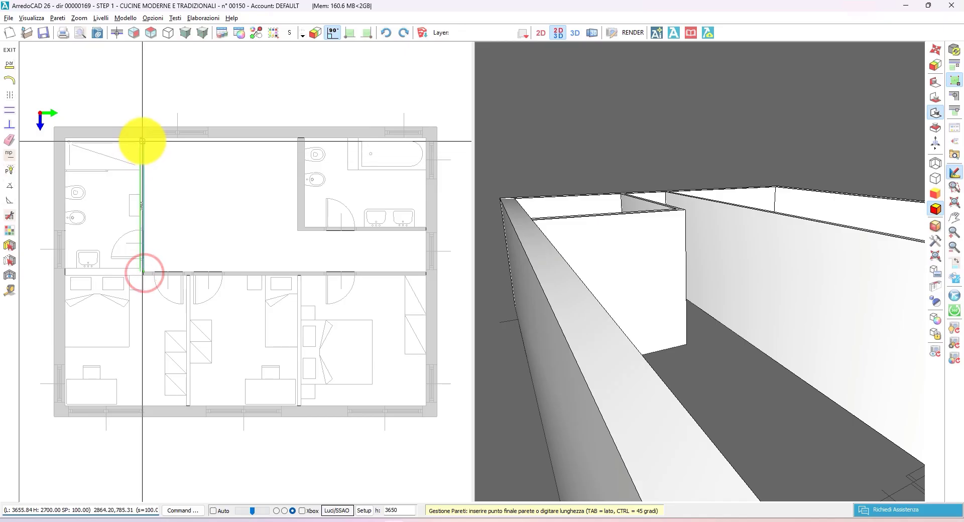
pyautogui.click(144, 139)
pyautogui.rightClick(291, 234)
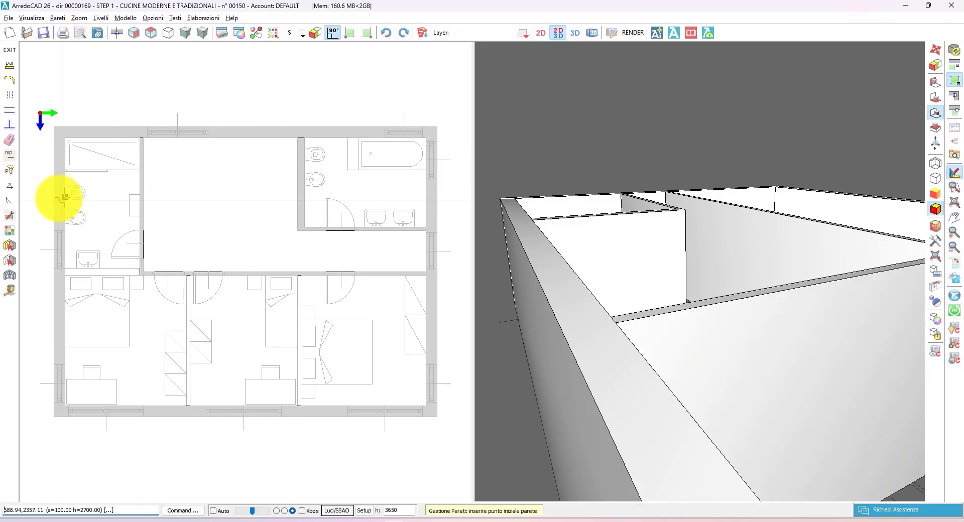
# Step: Reopen the room templates, choose the L-shaped room and rotate it by 90° twice
pyautogui.click(12, 170)
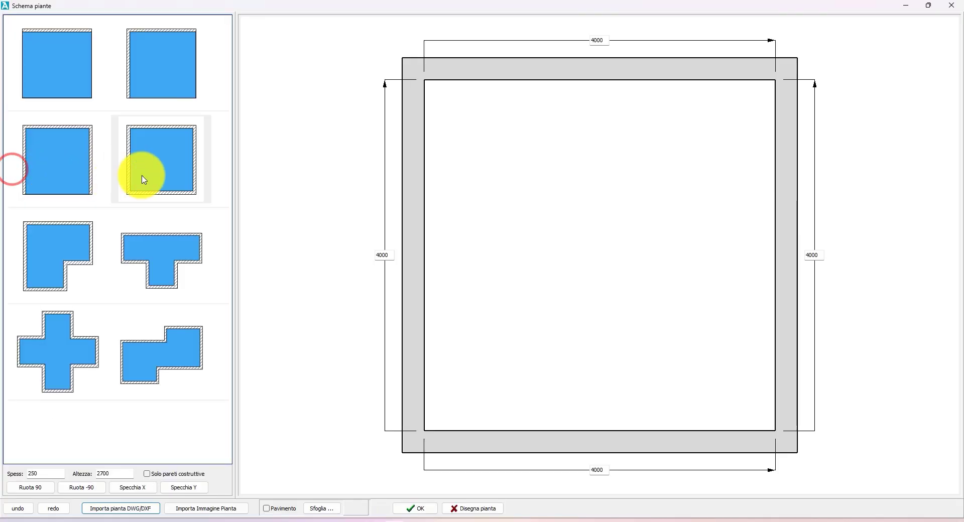
pyautogui.click(170, 175)
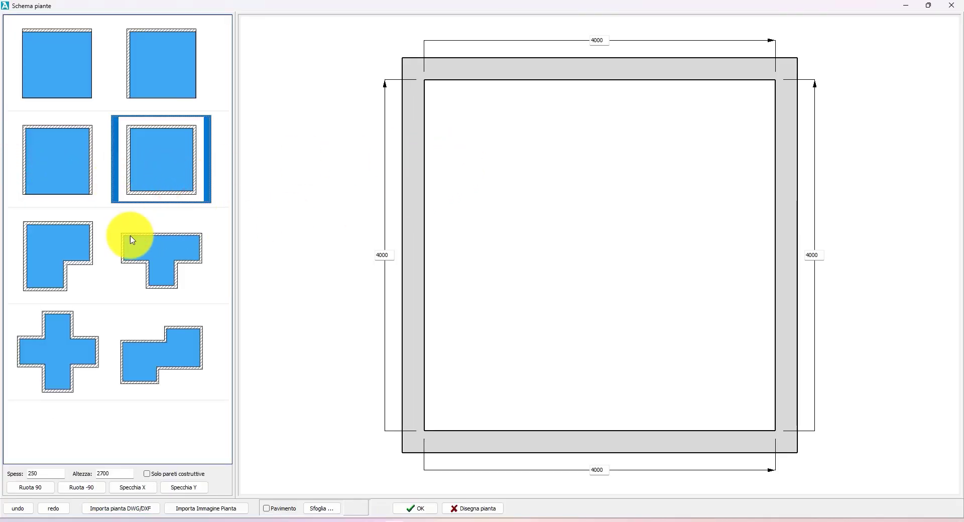
pyautogui.click(60, 245)
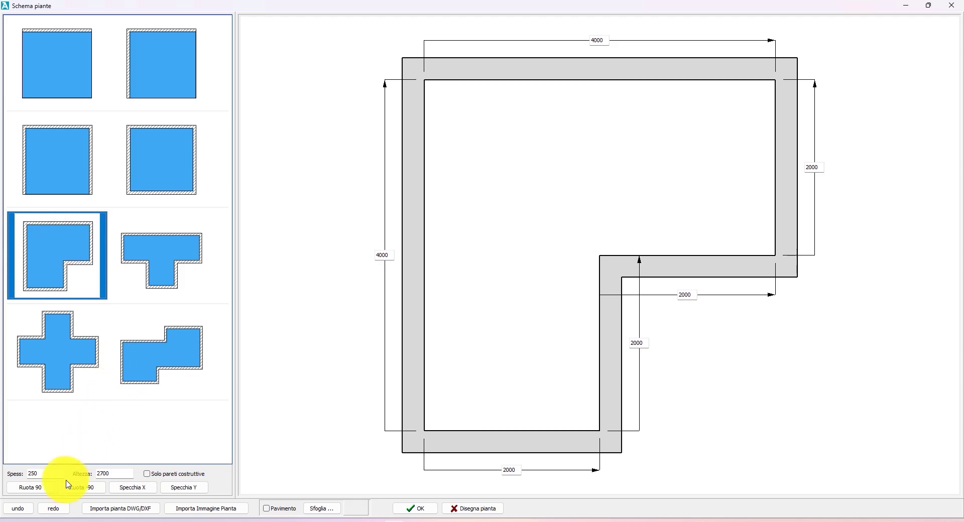
pyautogui.click(43, 488)
pyautogui.click(44, 489)
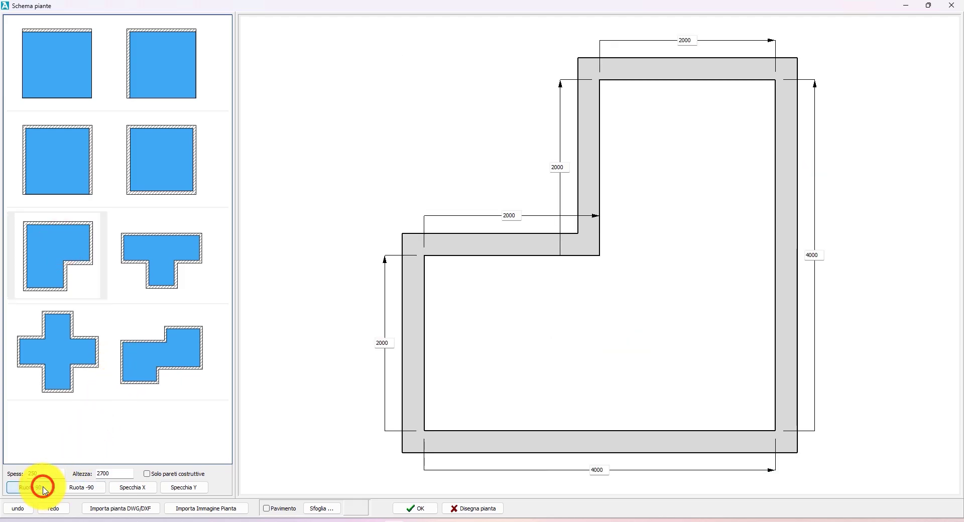
# Step: Set the L-shaped room's upper wall to 7700 and its right wall to 8500
pyautogui.doubleClick(687, 46)
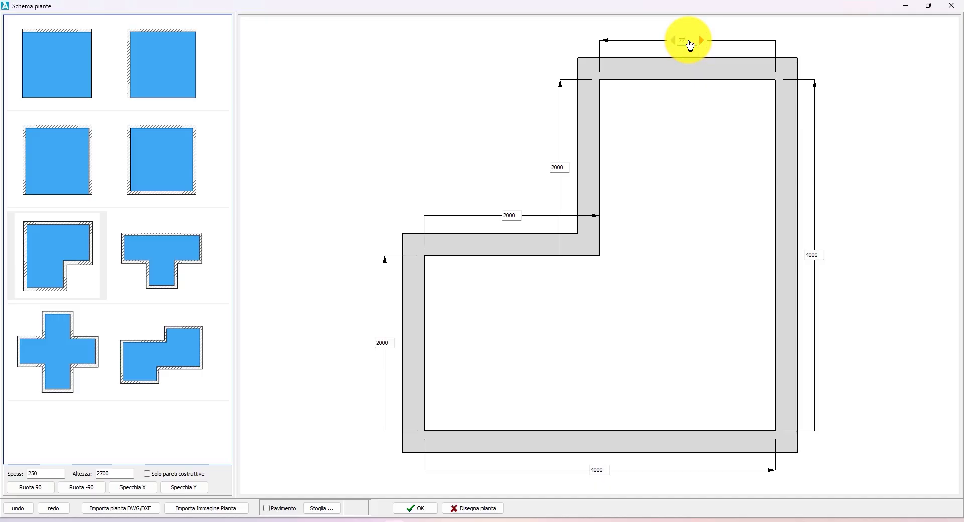
pyautogui.press('Return')
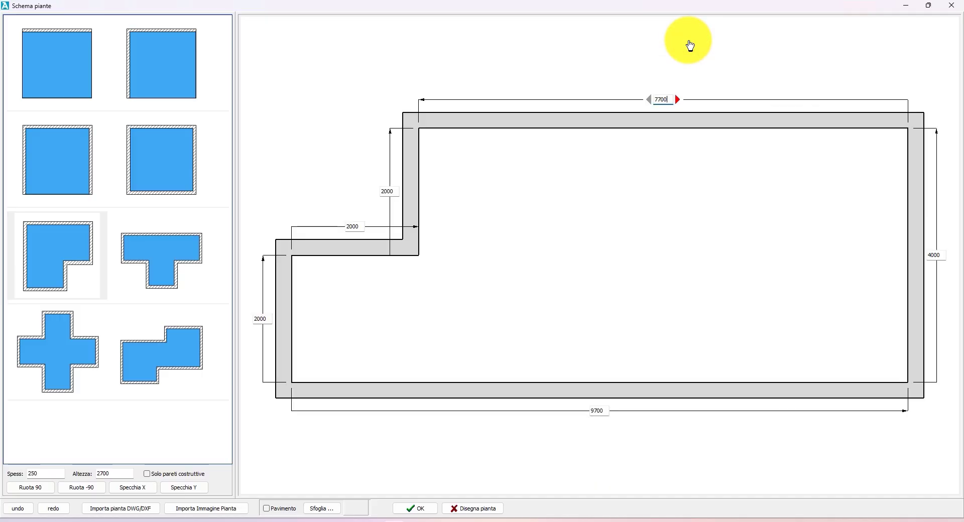
pyautogui.click(937, 257)
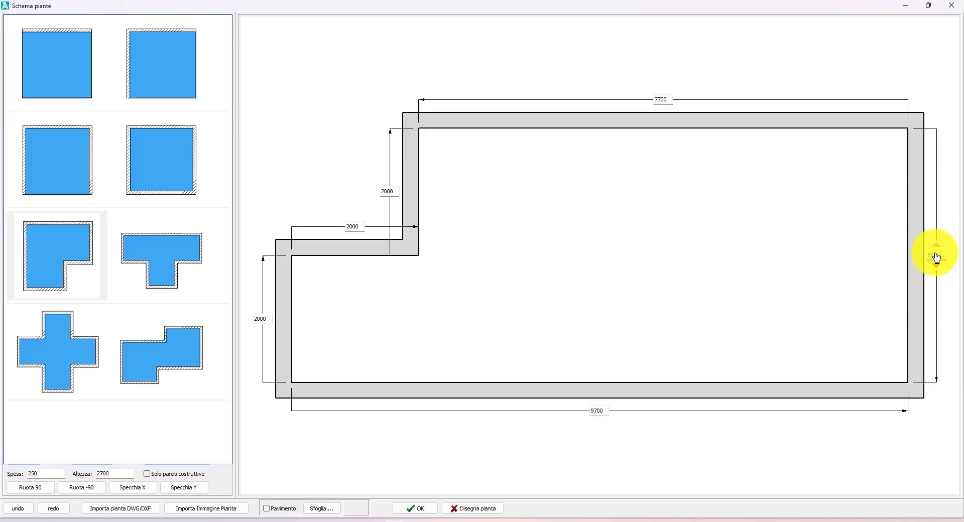
pyautogui.press('Return')
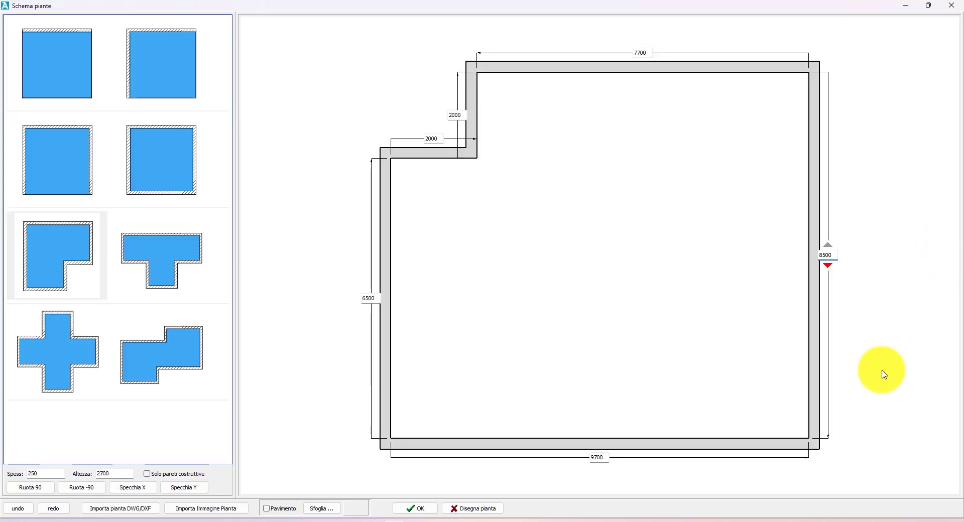
# Step: Set the room's lower wall to 12000, extending it to the left, and its left wall to 5000
pyautogui.click(604, 458)
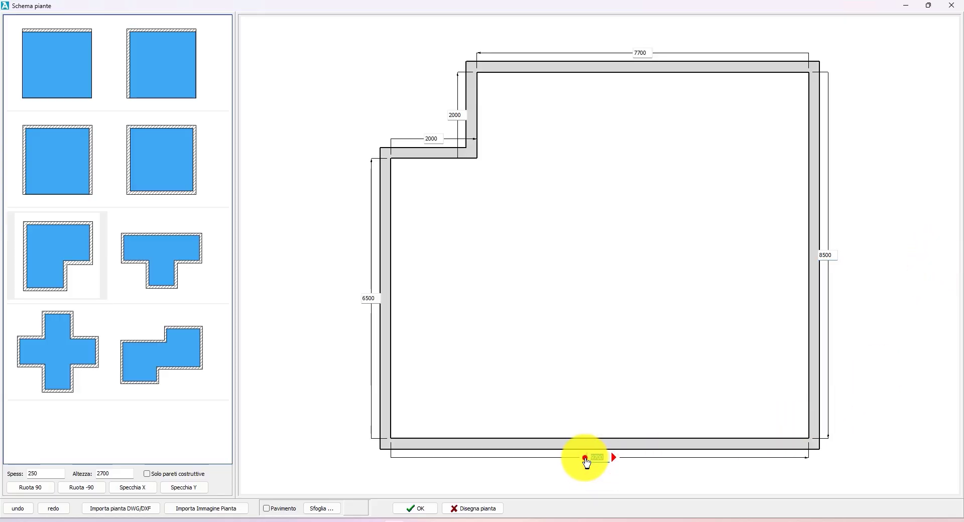
pyautogui.click(586, 458)
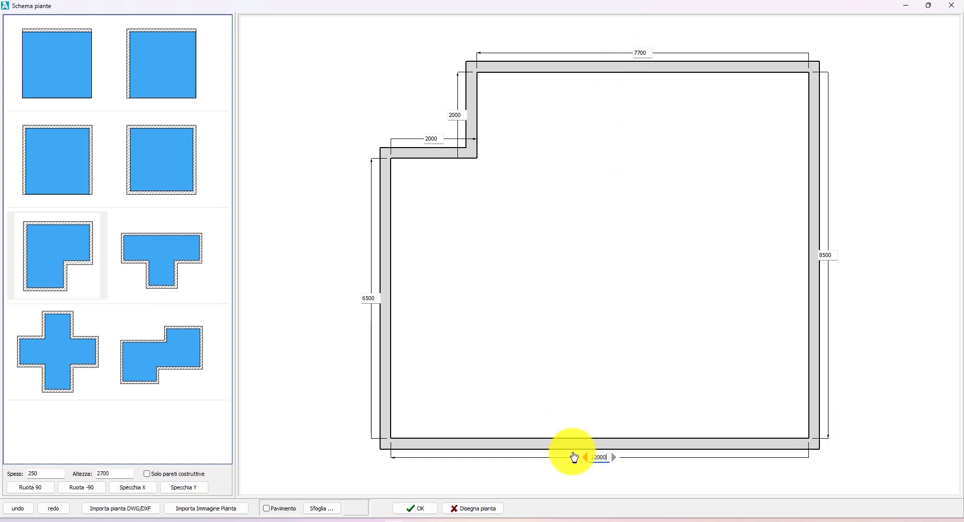
pyautogui.press('Return')
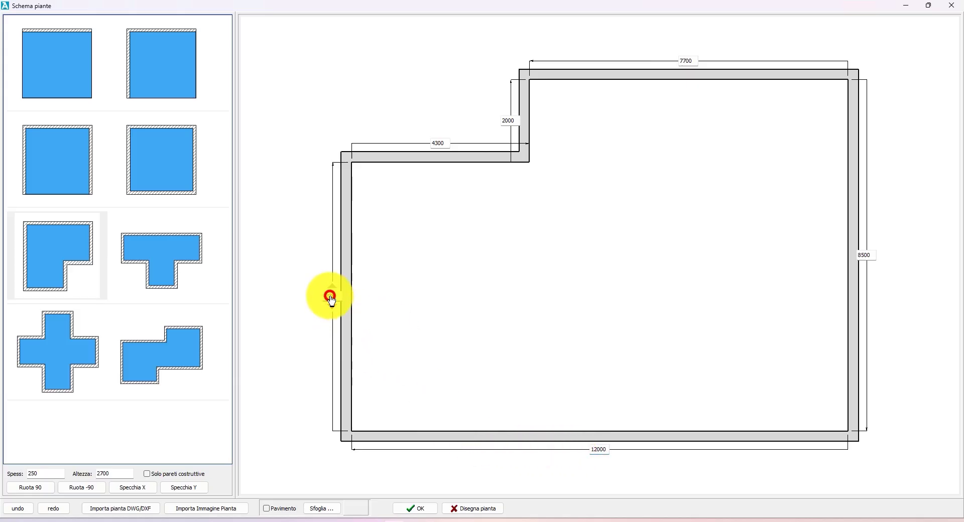
pyautogui.click(332, 285)
pyautogui.doubleClick(333, 295)
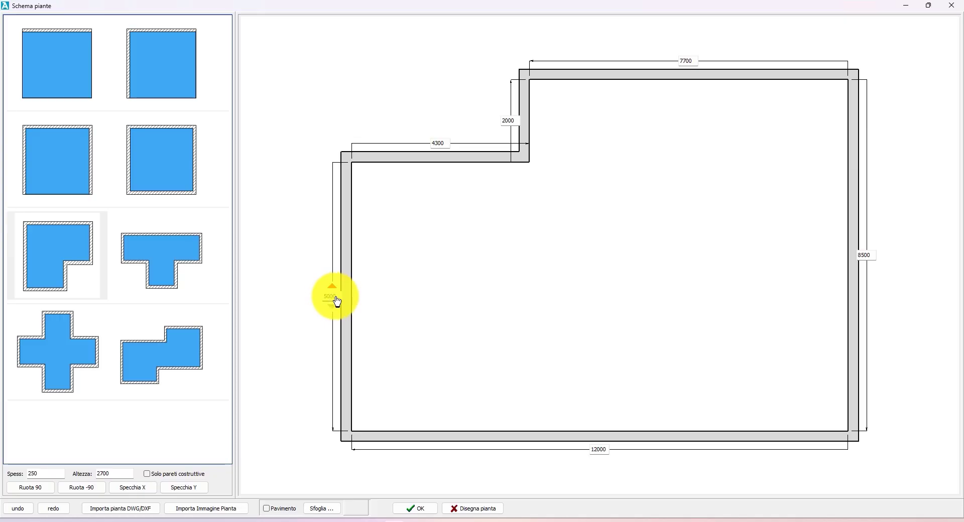
pyautogui.write('5000')
pyautogui.press('Return')
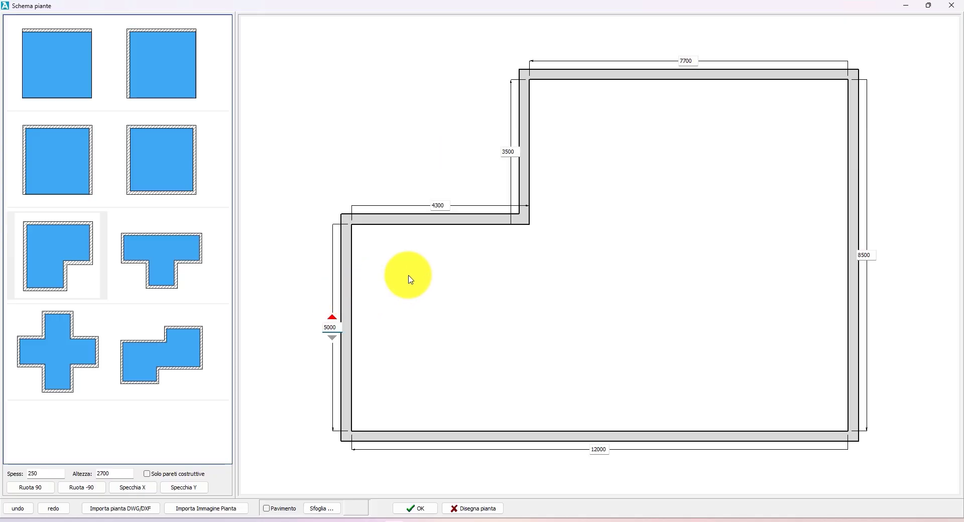
# Step: Set the wall thickness to 300 and insert the L-shaped room into the project in place of the traced walls
pyautogui.click(271, 386)
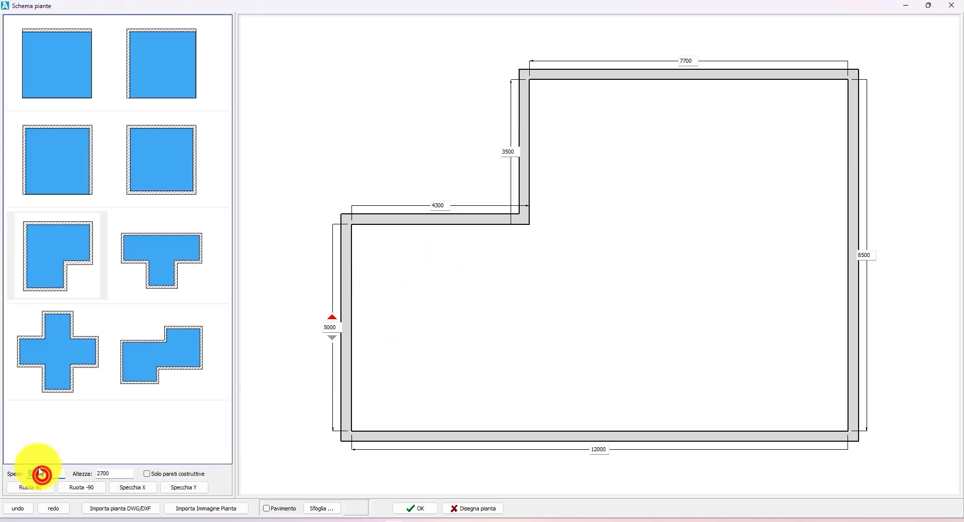
pyautogui.write('300')
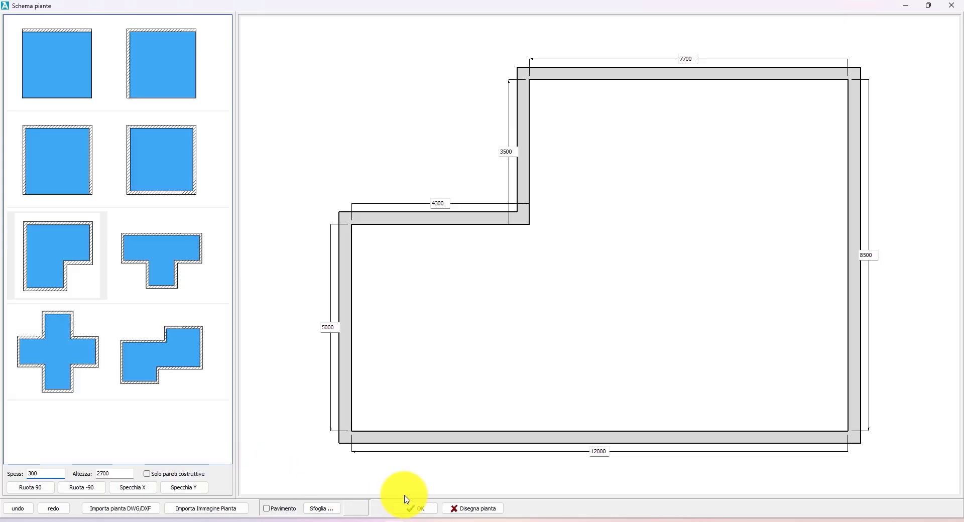
pyautogui.click(419, 510)
pyautogui.click(492, 295)
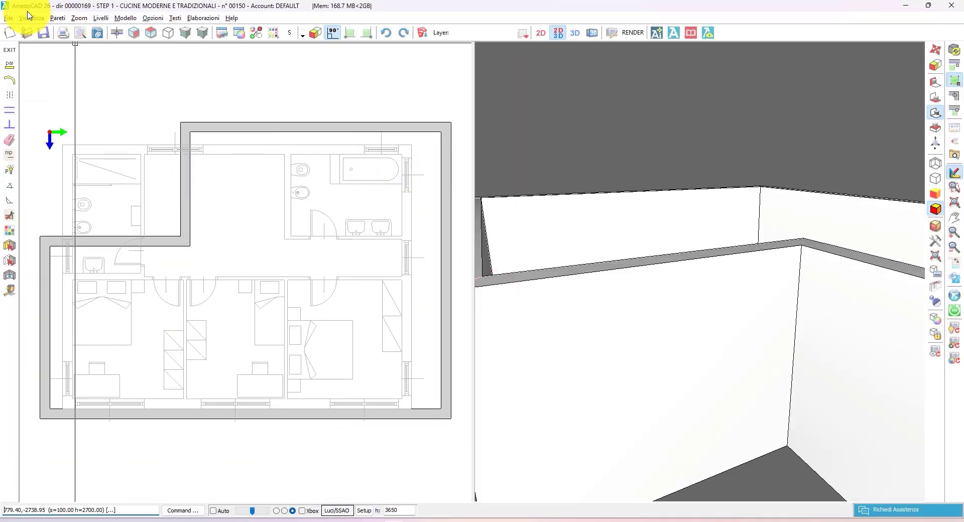
# Step: Delete the imported DWG/DXF floor plan from the project and confirm its removal
pyautogui.click(27, 18)
pyautogui.moveTo(100, 39)
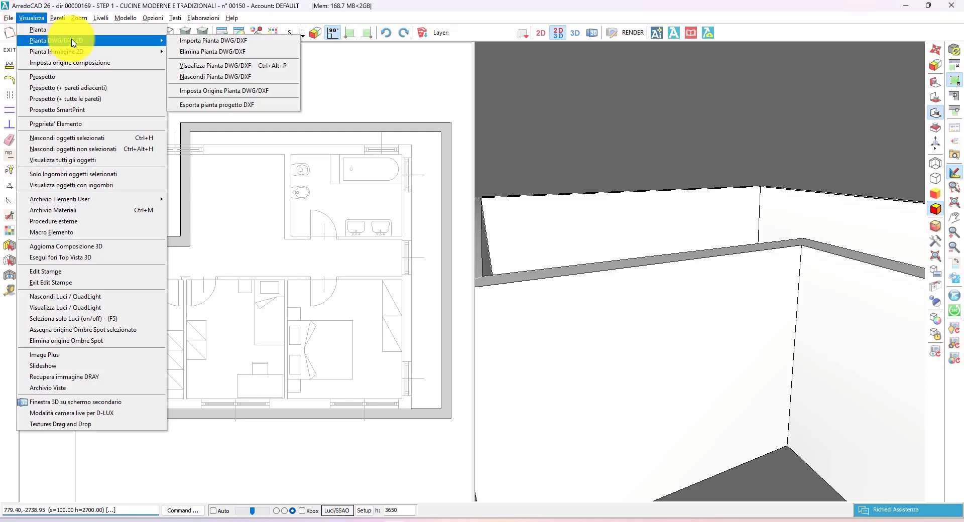
pyautogui.click(221, 52)
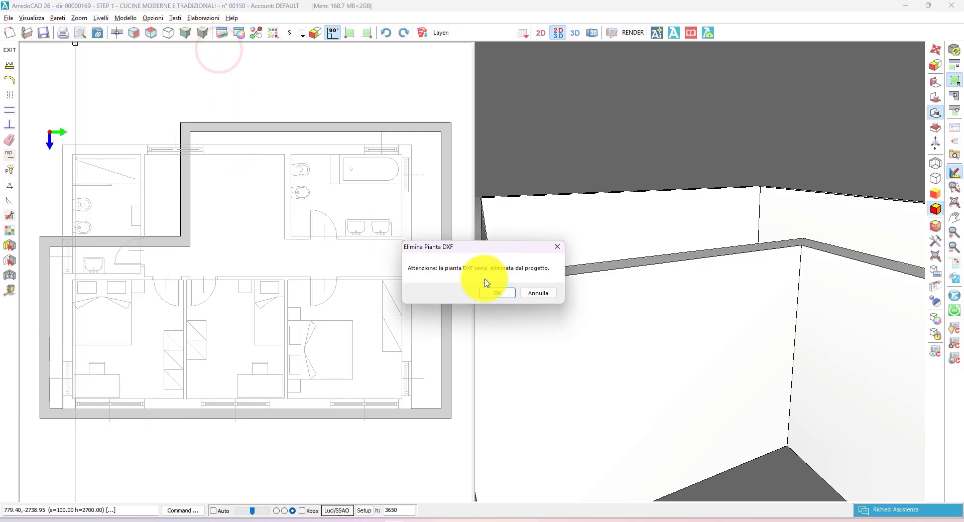
pyautogui.click(493, 293)
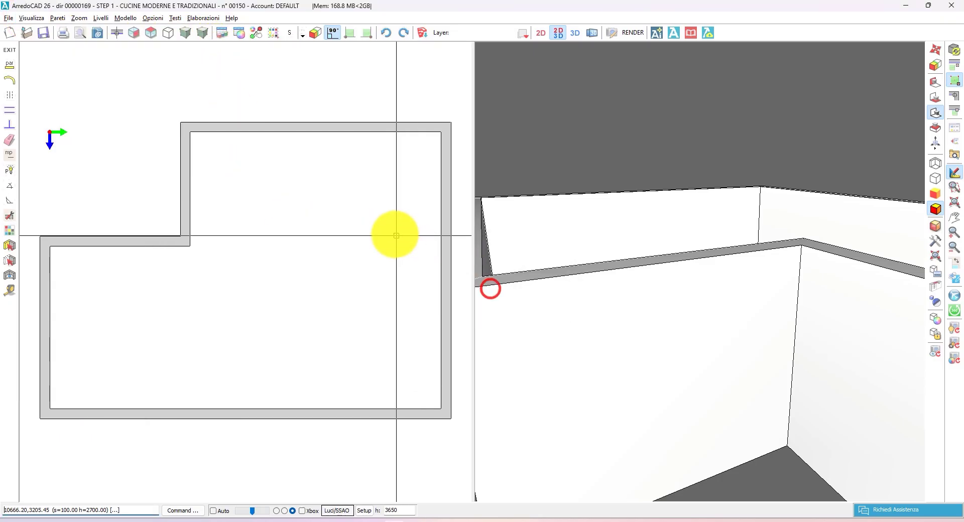
# Step: Draw a 150-thick partition wall from the upper wall, 4500 from the right wall, straight down to the lower wall
pyautogui.click(337, 132)
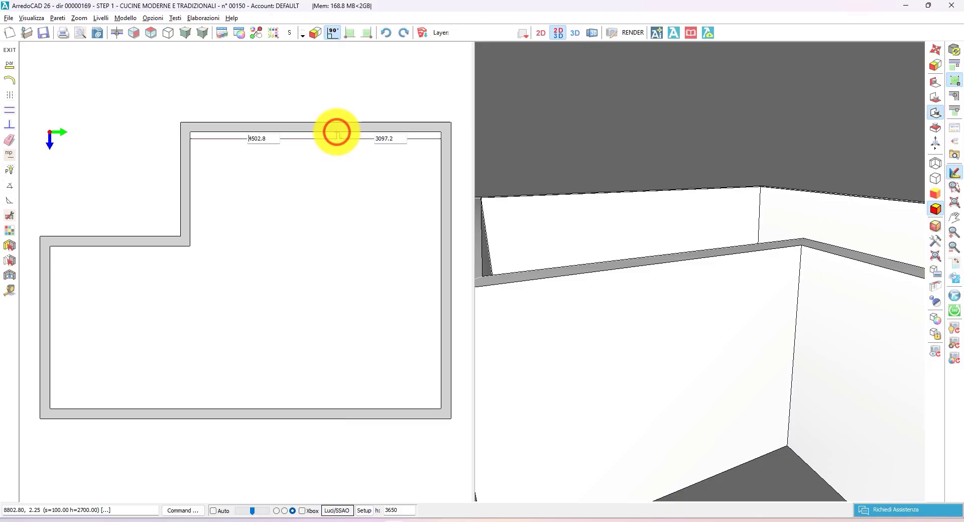
pyautogui.click(391, 139)
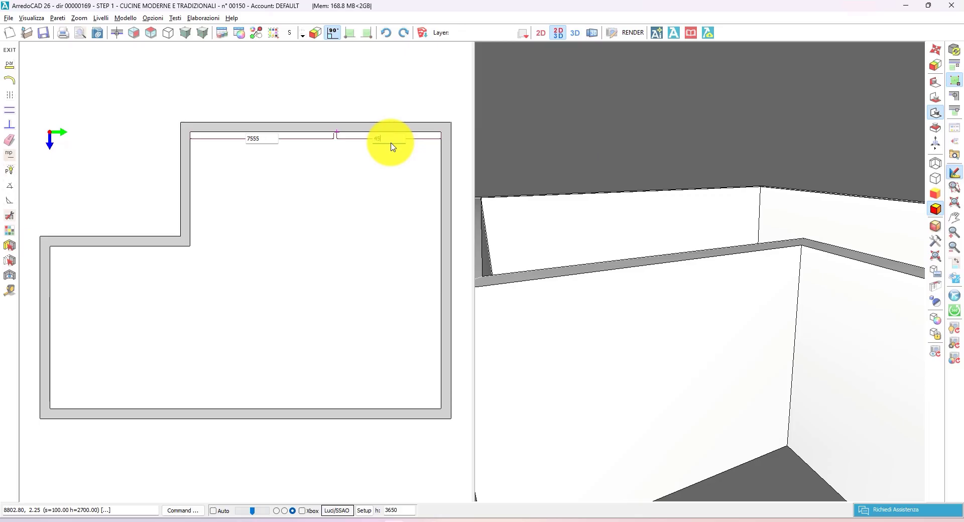
pyautogui.write('4500')
pyautogui.press('Return')
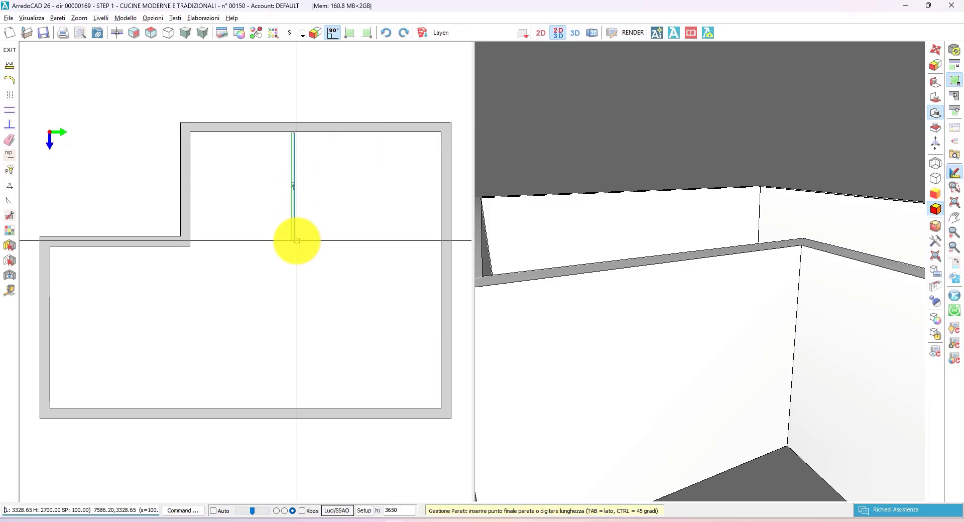
pyautogui.scroll(2, 298, 413)
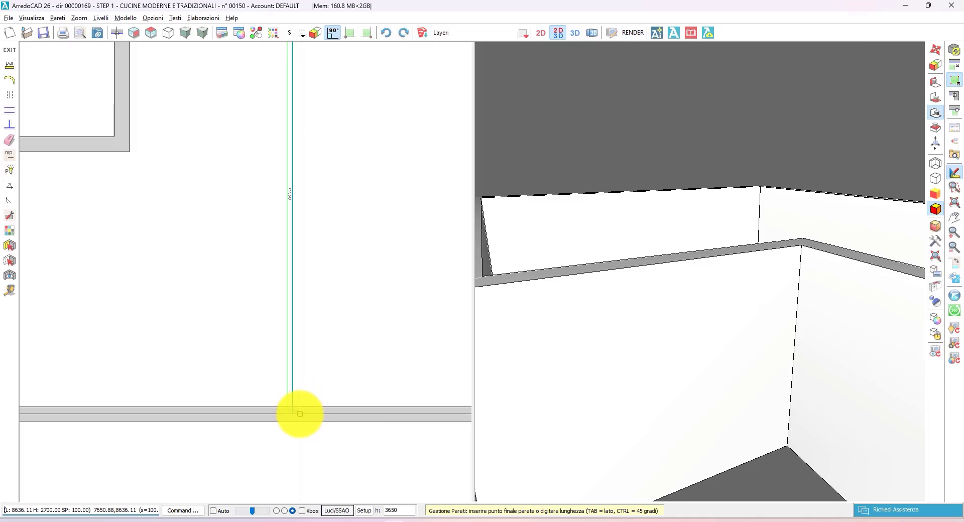
pyautogui.rightClick(300, 414)
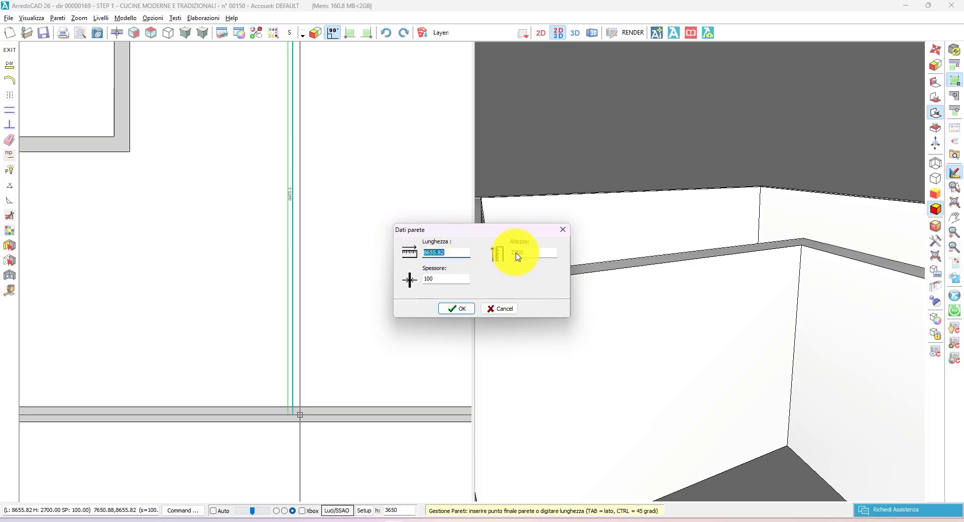
pyautogui.click(438, 281)
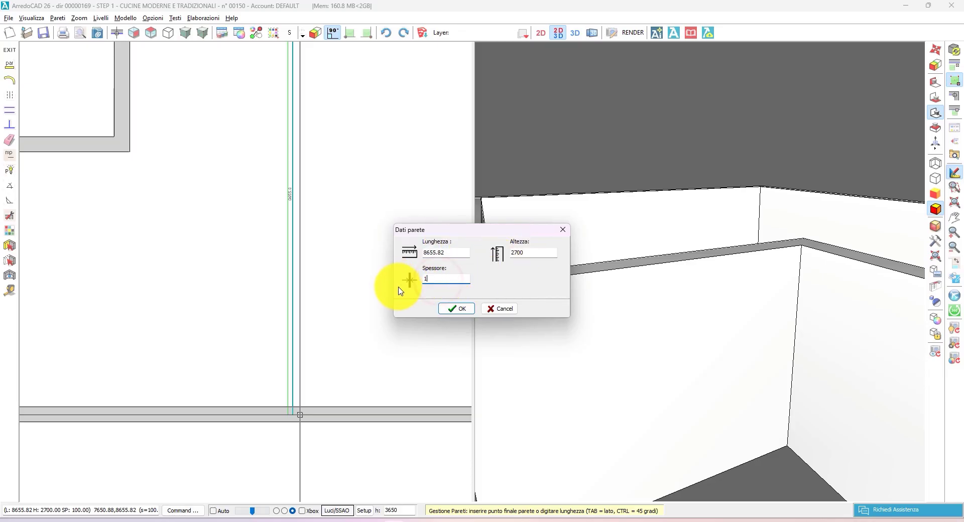
pyautogui.click(447, 307)
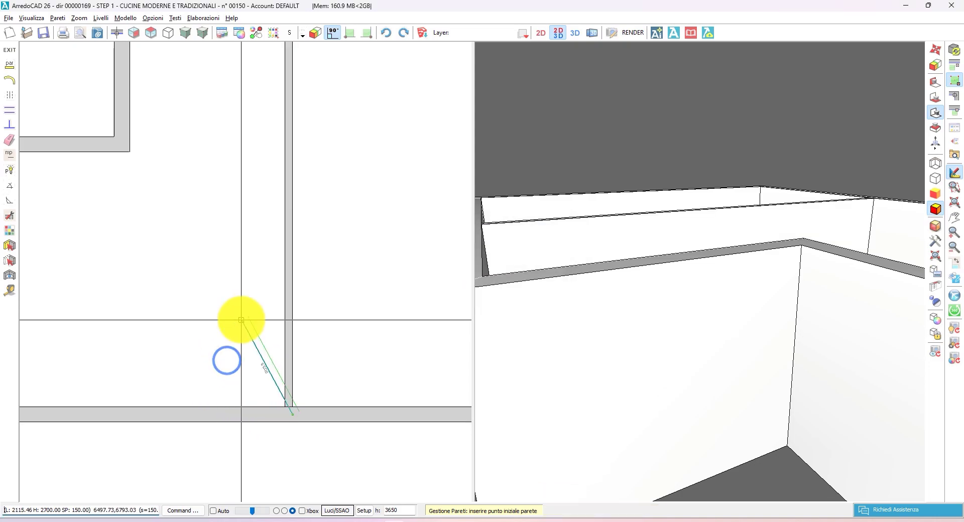
pyautogui.scroll(5, 289, 419)
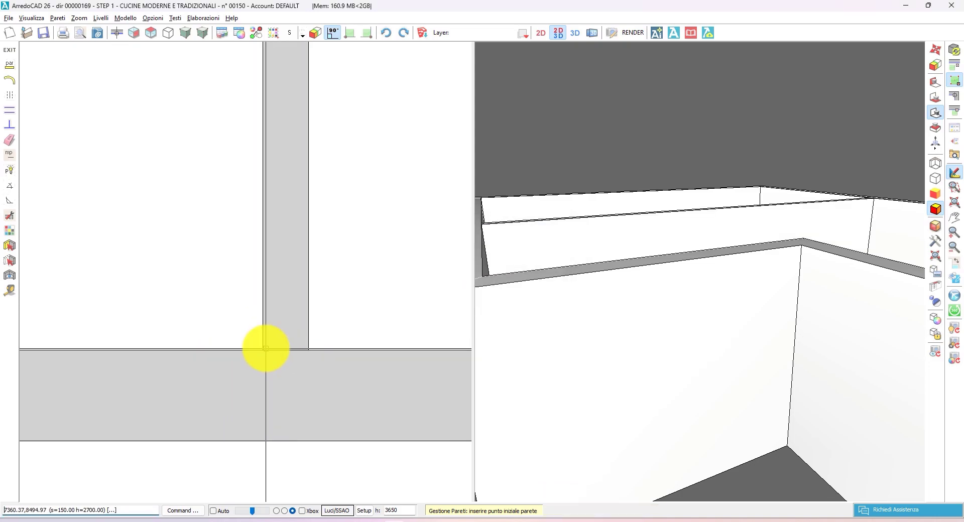
pyautogui.scroll(-5, 319, 347)
pyautogui.moveTo(263, 229); pyautogui.dragTo(257, 334, button='middle')
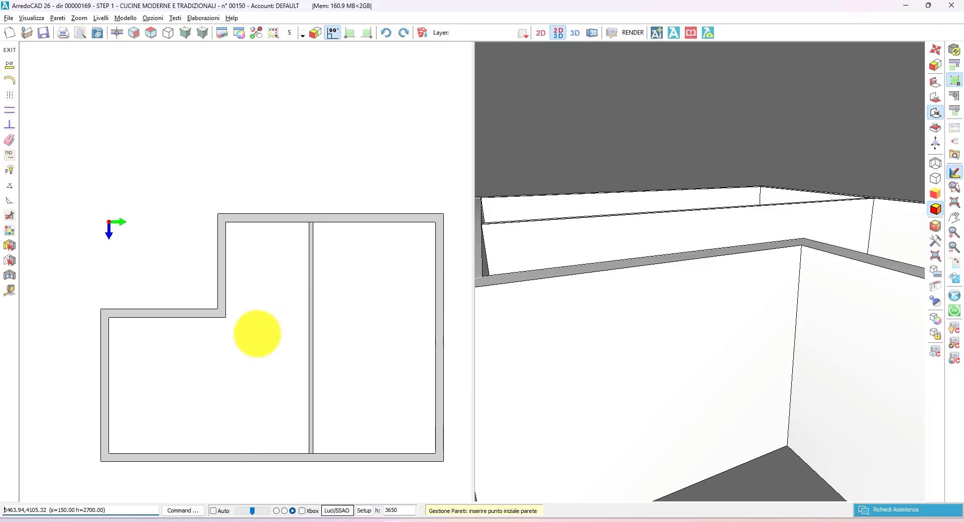
# Step: Draw a 4300-long, 150-thick wall extending left from the outer upper-left corner of the room's upper wall
pyautogui.click(217, 213)
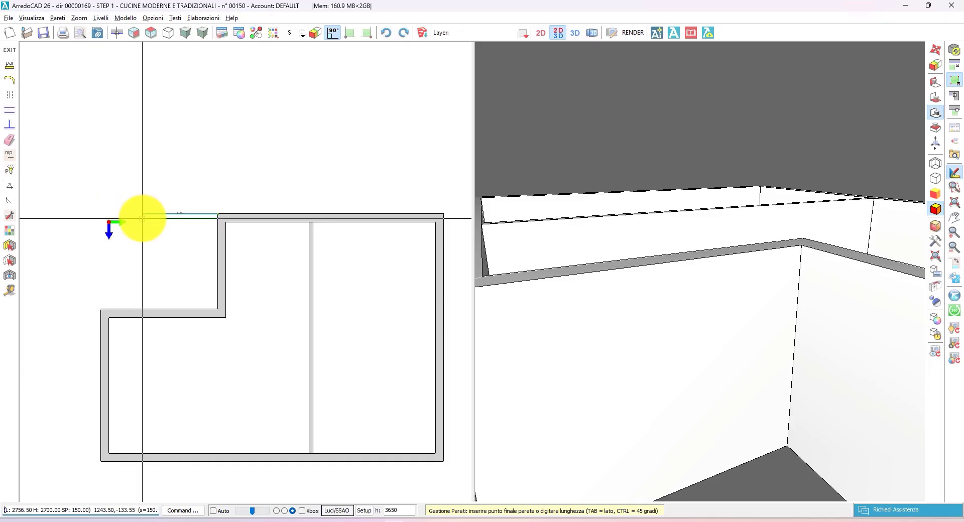
pyautogui.write('4300')
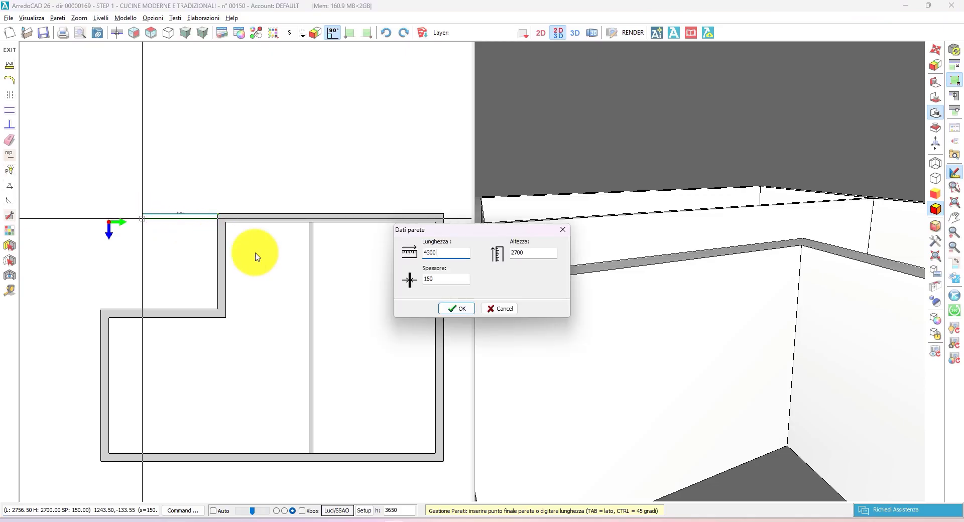
pyautogui.click(447, 309)
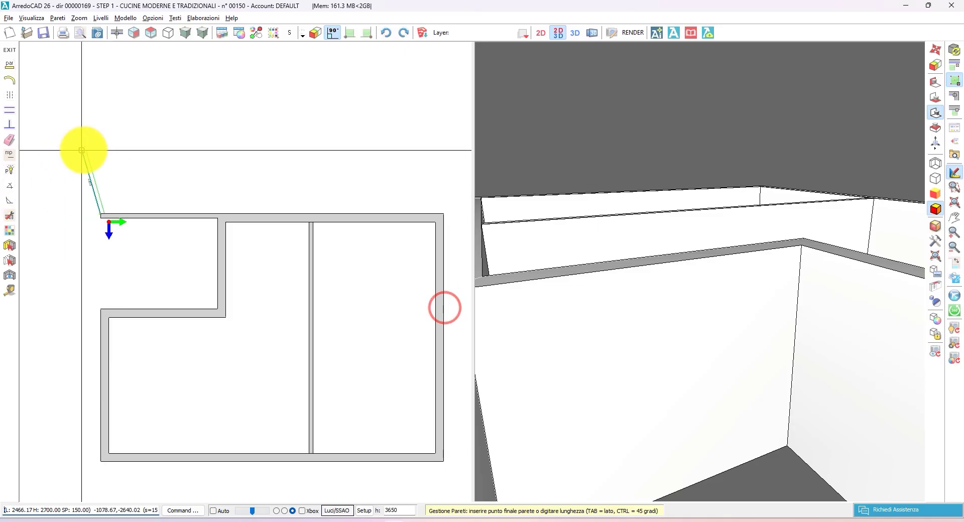
pyautogui.rightClick(167, 144)
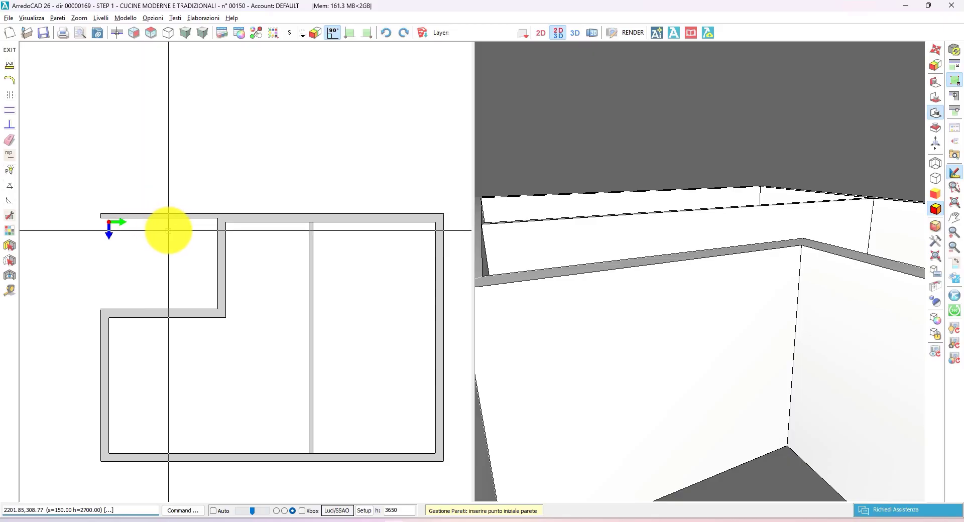
# Step: Delete the 4300-long wall extending left from the upper wall
pyautogui.click(9, 142)
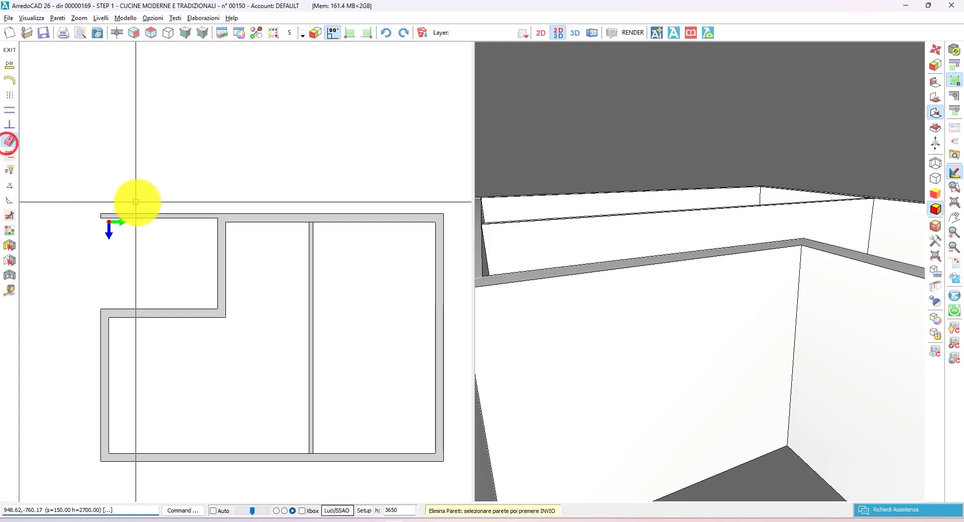
pyautogui.click(158, 216)
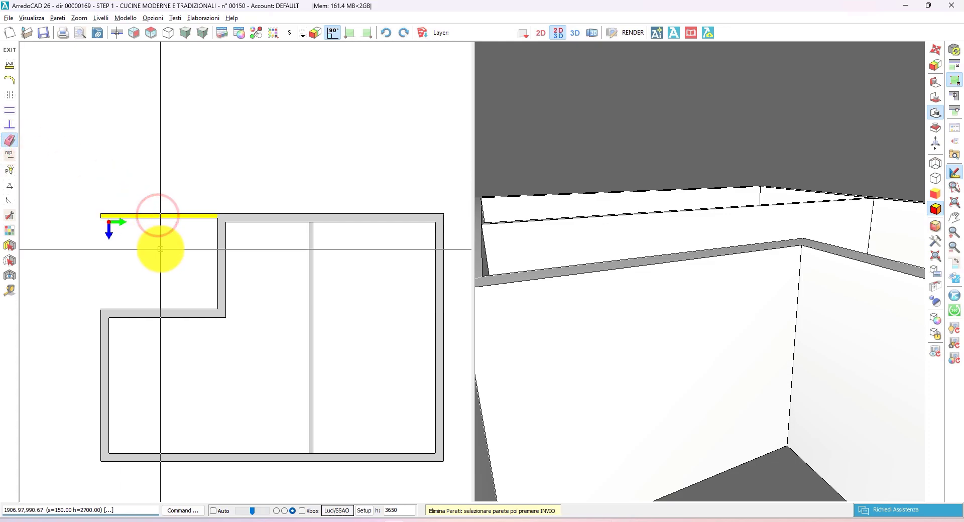
pyautogui.press('Delete')
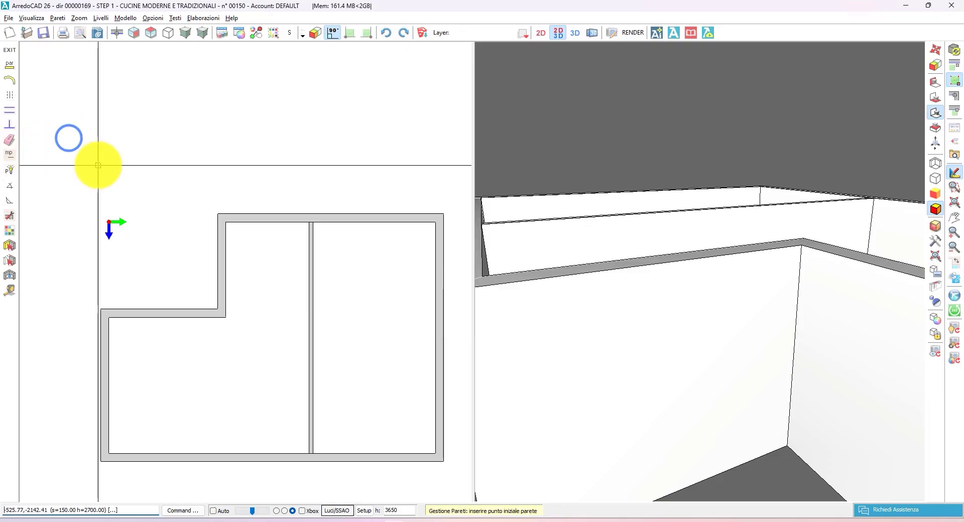
# Step: Draw a 4300 wall left from the upper wall's outer corner, continue it 3500 down to the left wall's corner, and leave wall editing
pyautogui.click(217, 214)
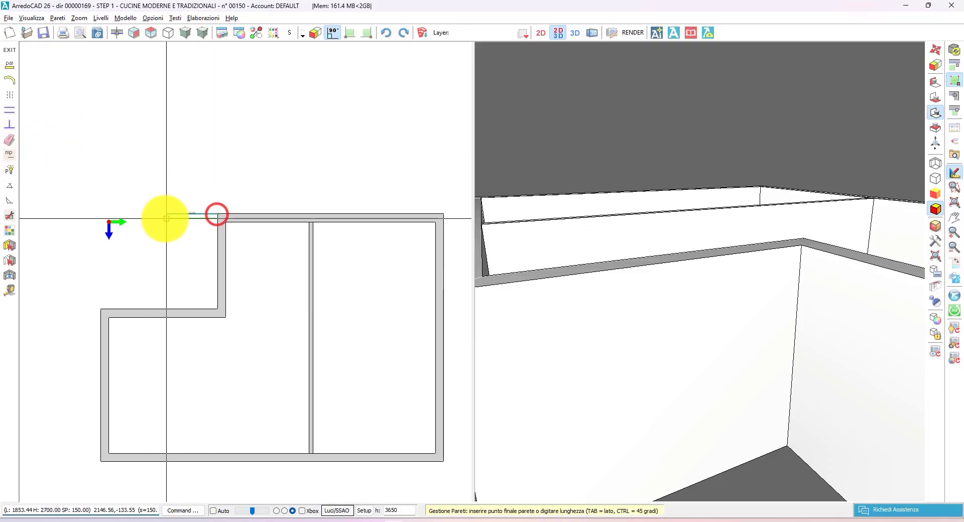
pyautogui.rightClick(145, 219)
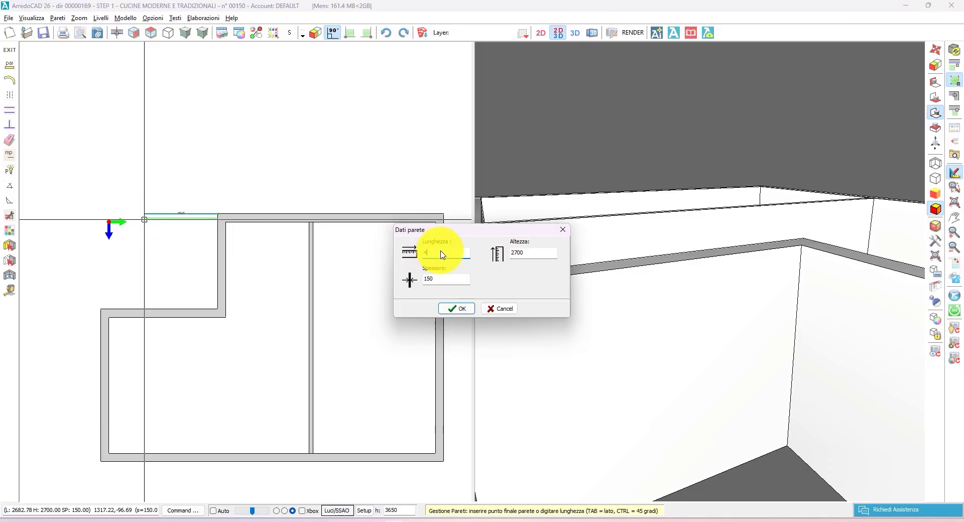
pyautogui.click(457, 308)
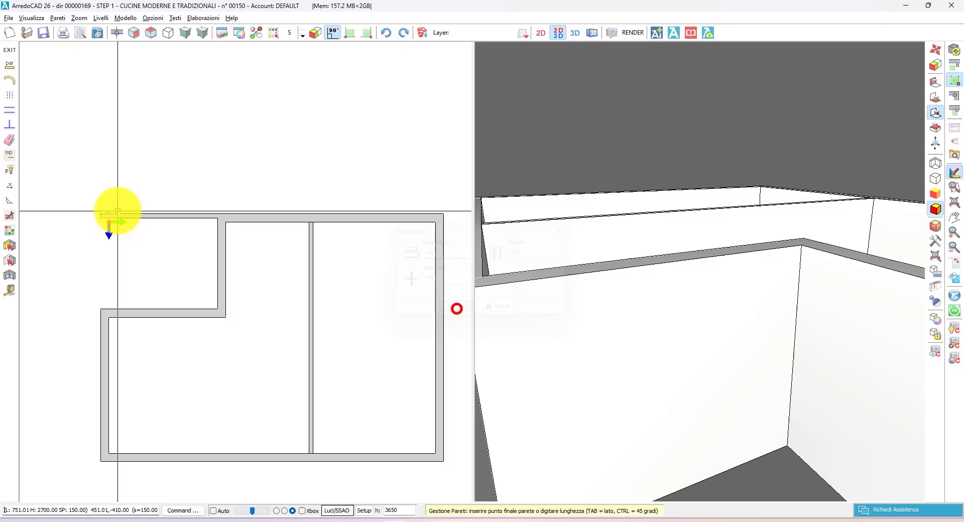
pyautogui.click(99, 309)
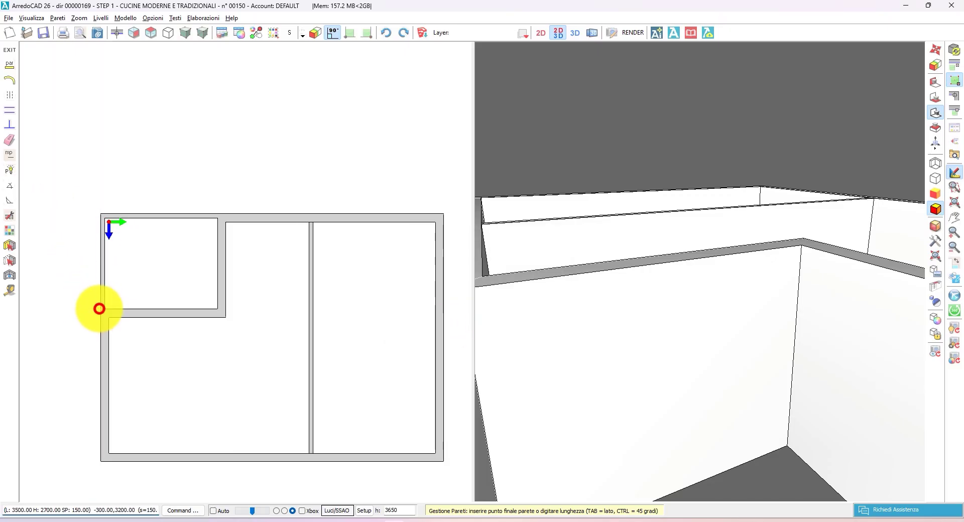
pyautogui.rightClick(172, 256)
pyautogui.moveTo(248, 254); pyautogui.dragTo(233, 179, button='middle')
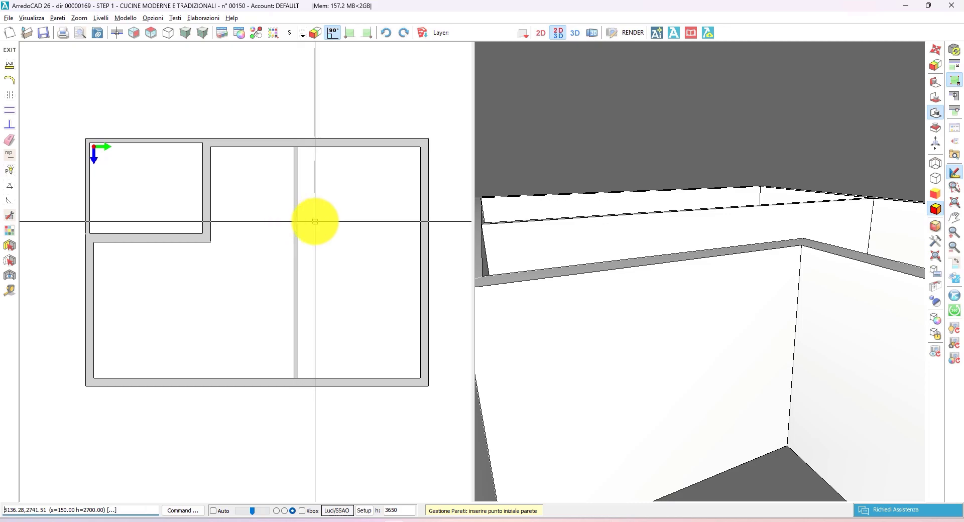
pyautogui.click(5, 53)
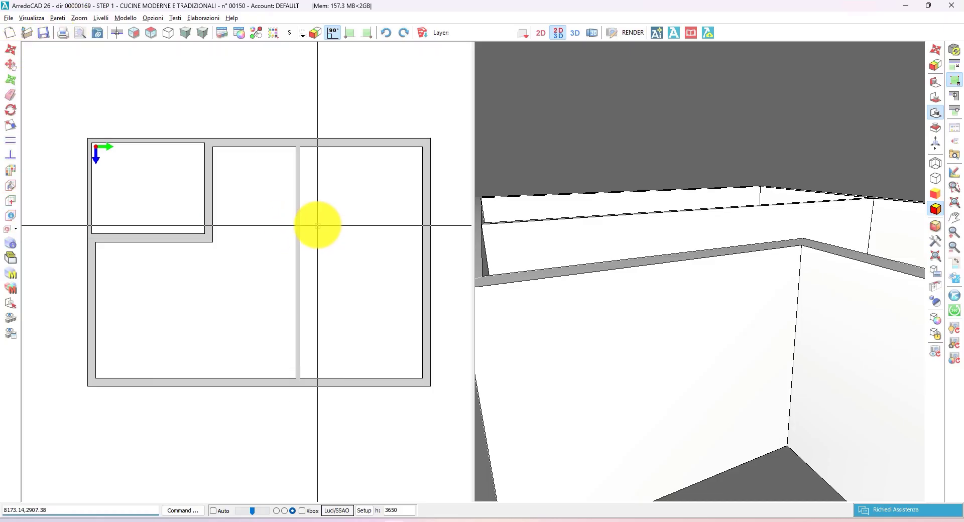
# Step: Reopen wall management and leave it again
pyautogui.click(57, 18)
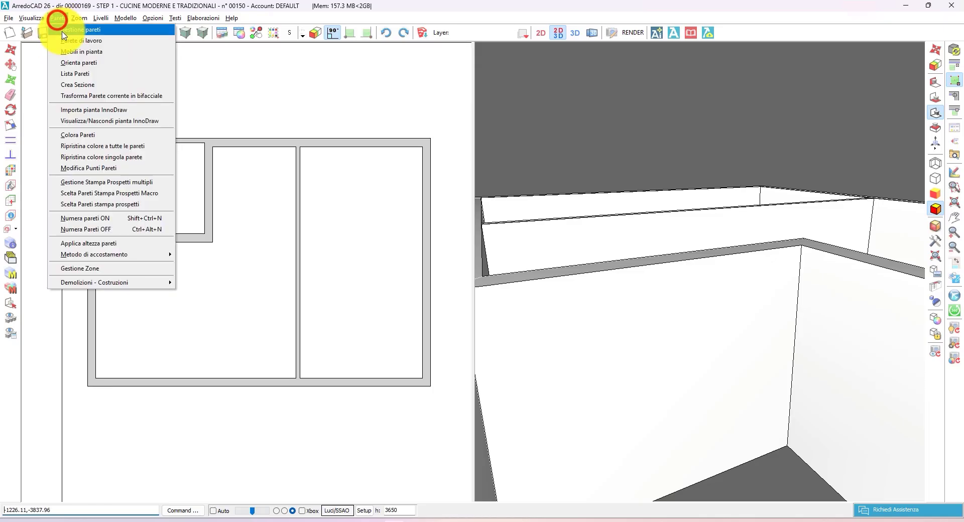
pyautogui.click(62, 31)
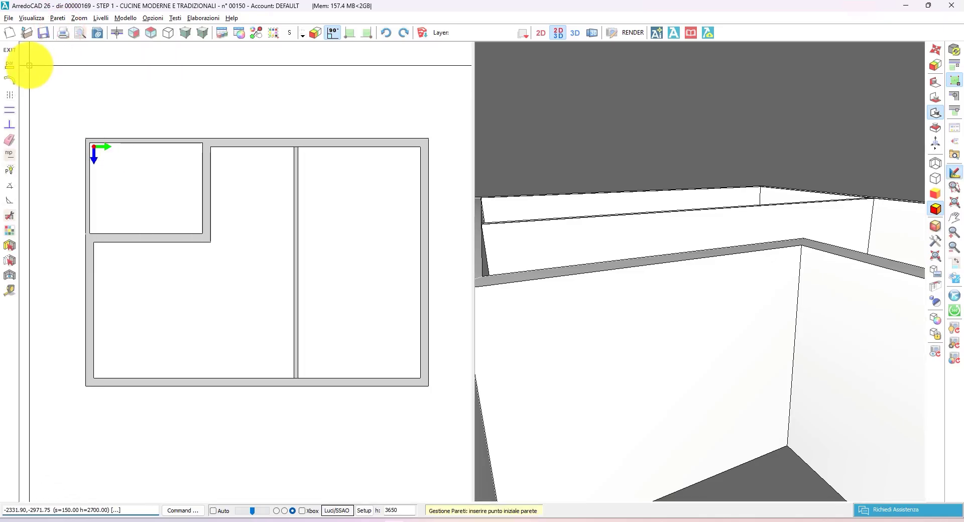
pyautogui.click(9, 50)
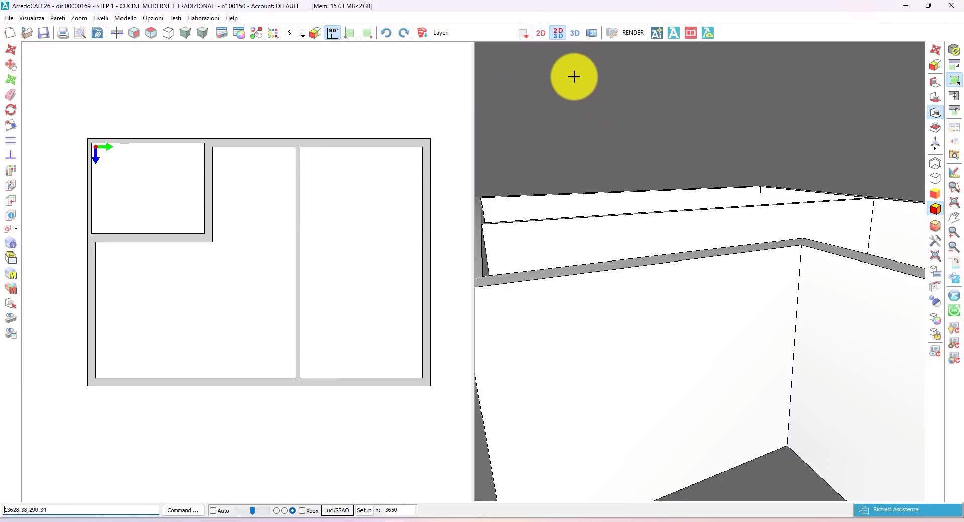
# Step: Switch to the 2D-only plan view and inspect the floor plan by zooming and panning
pyautogui.click(541, 33)
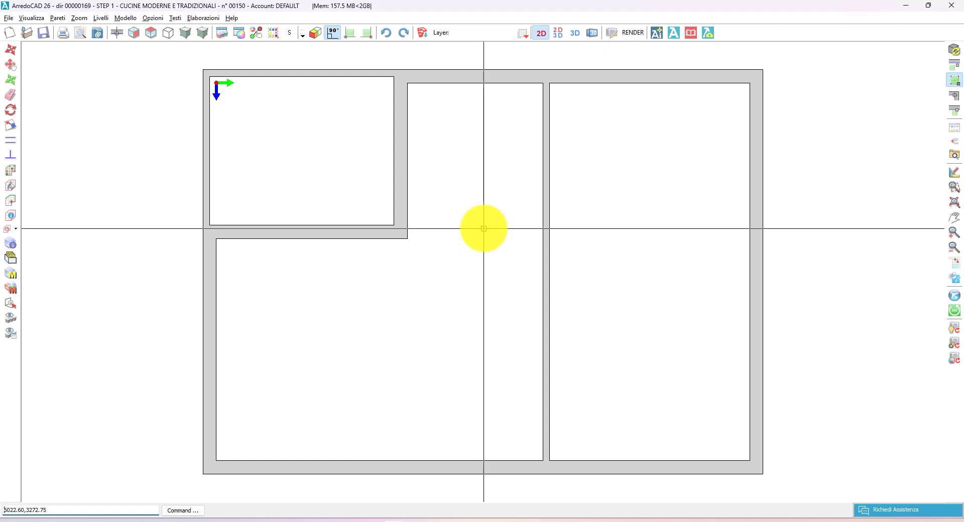
pyautogui.scroll(-5, 484, 229)
pyautogui.scroll(3, 484, 230)
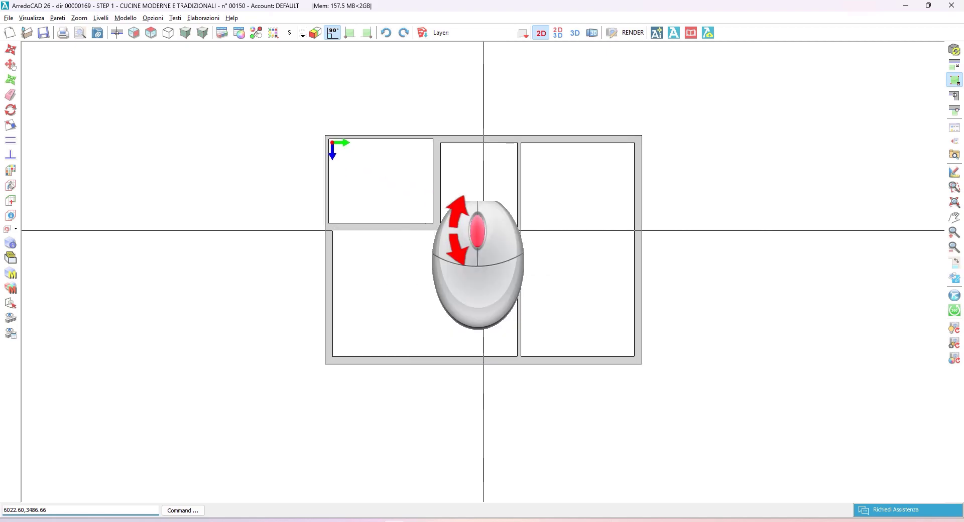
pyautogui.scroll(5, 484, 230)
pyautogui.scroll(-7, 483, 230)
pyautogui.scroll(3, 484, 230)
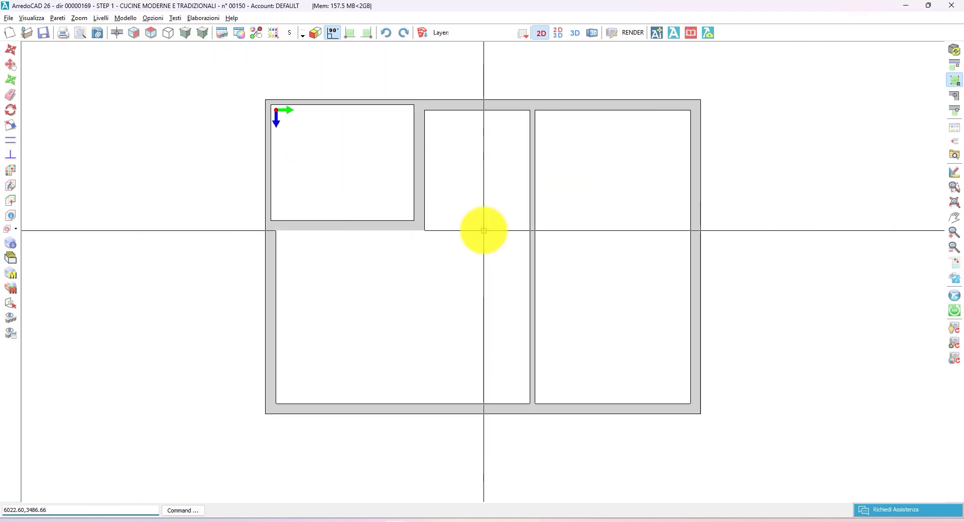
pyautogui.moveTo(478, 197); pyautogui.dragTo(596, 161, button='middle')
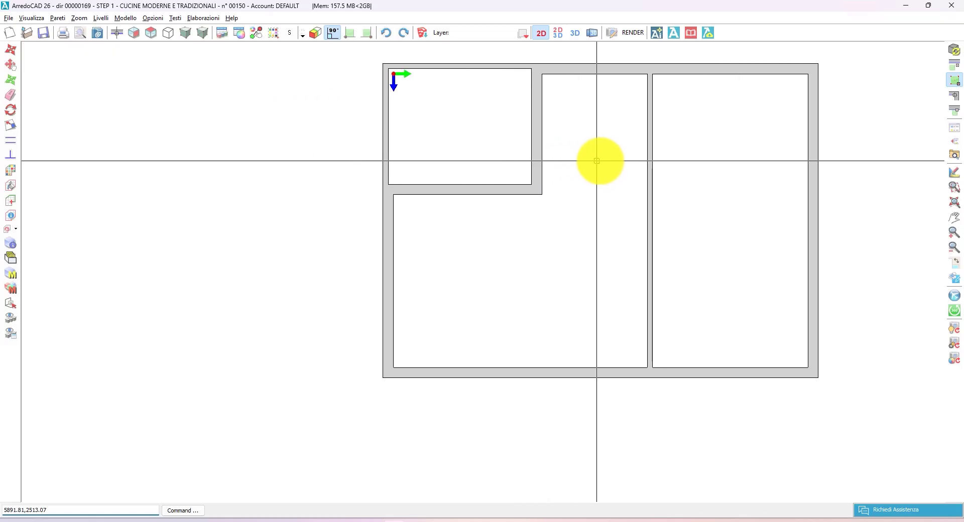
pyautogui.scroll(7, 597, 161)
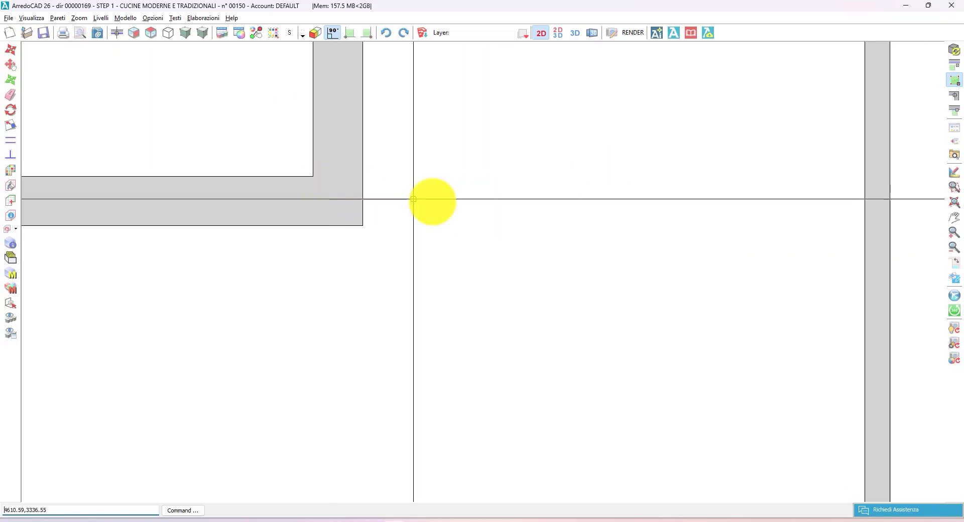
pyautogui.scroll(-6, 552, 245)
pyautogui.moveTo(572, 256); pyautogui.dragTo(412, 238, button='middle')
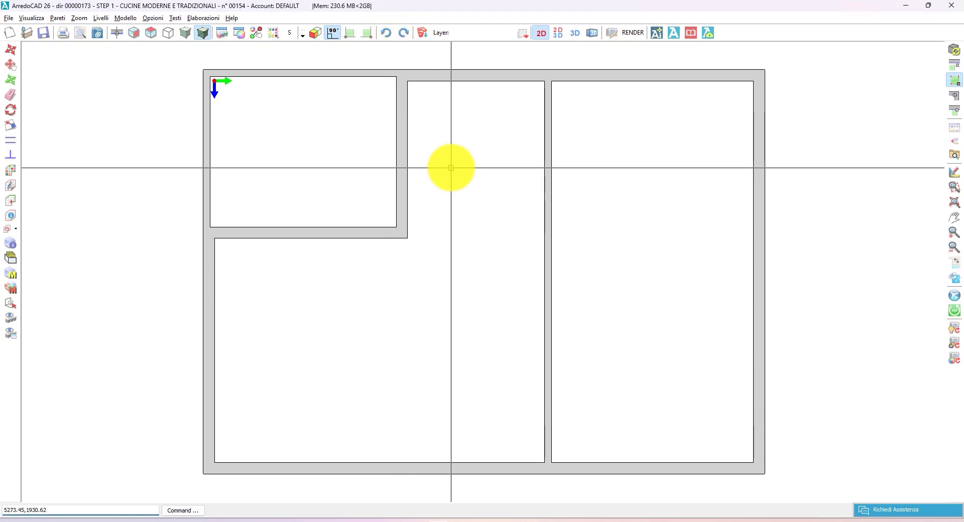
pyautogui.click(387, 33)
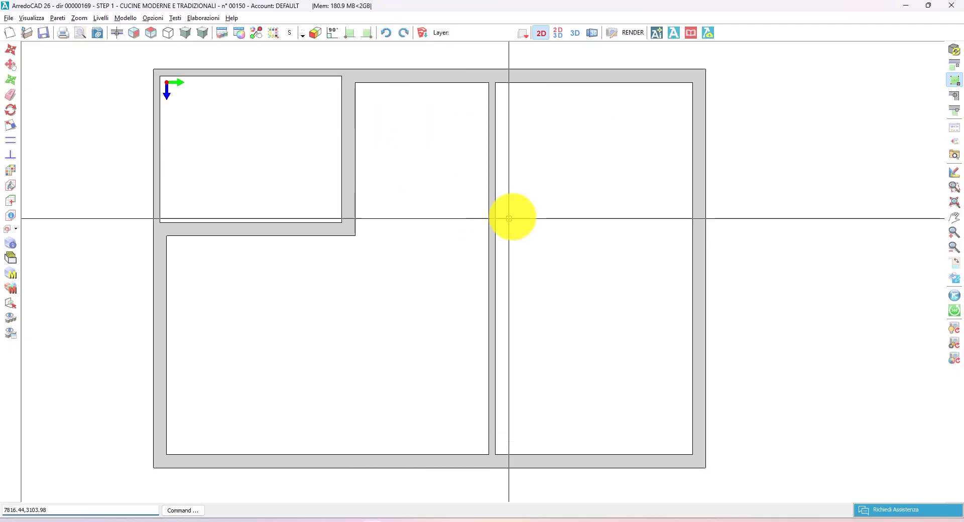
# Step: Open the common accessories library, browse the door categories, and list the armoured doors under Porte Blindate
pyautogui.click(955, 146)
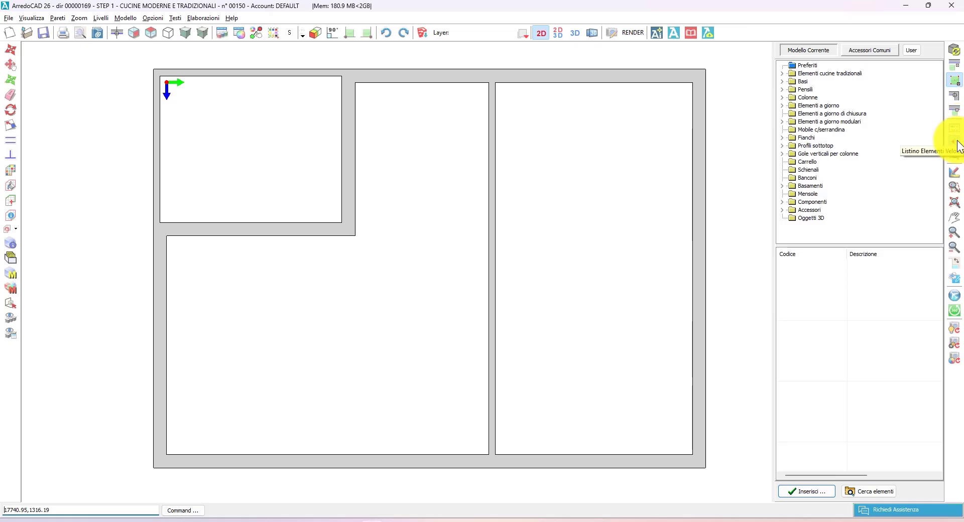
pyautogui.click(882, 50)
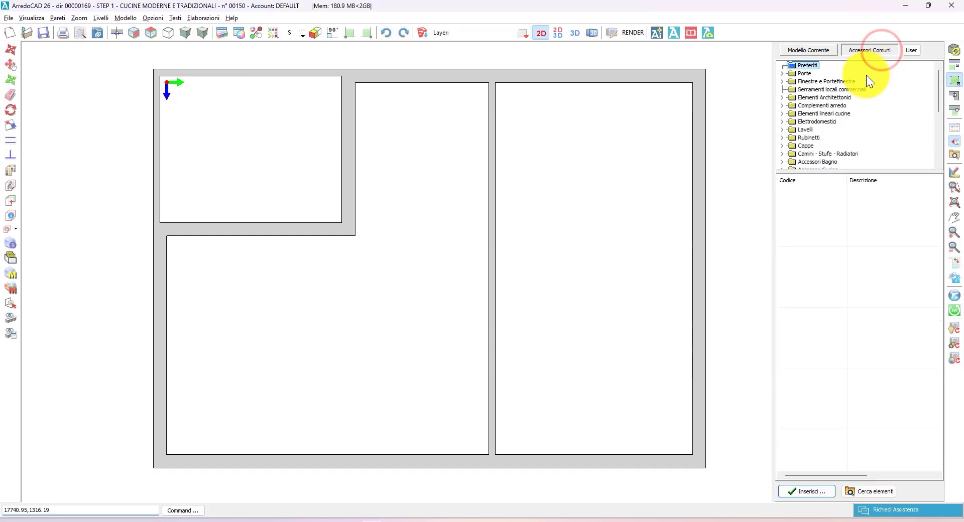
pyautogui.click(783, 74)
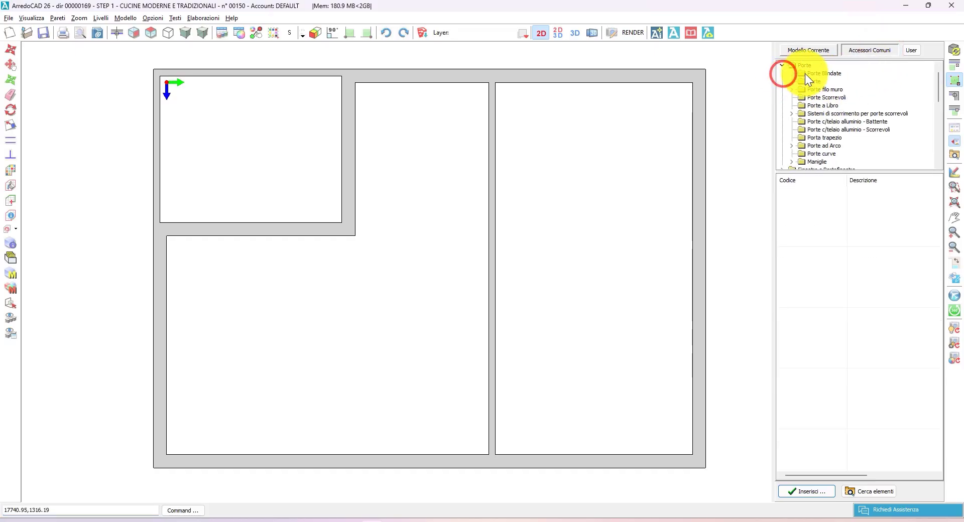
pyautogui.click(819, 73)
pyautogui.click(816, 82)
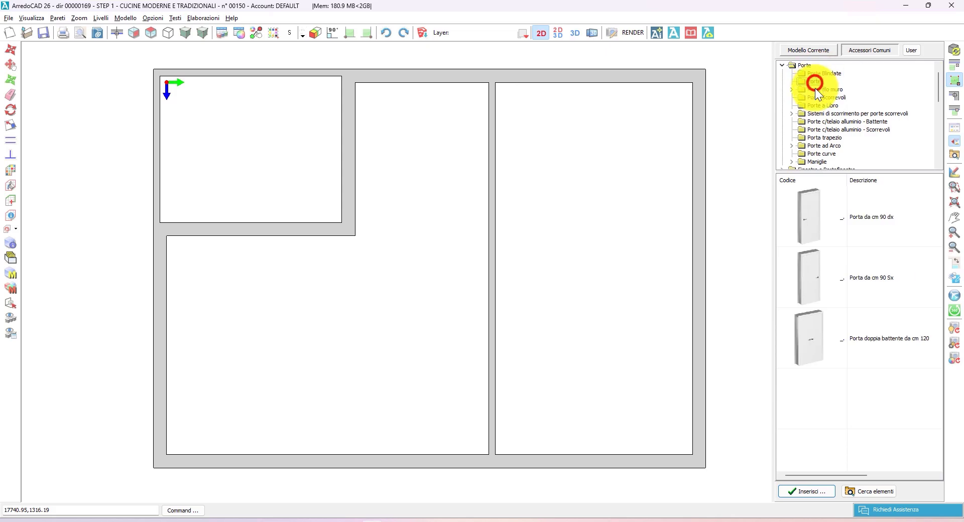
pyautogui.click(816, 91)
pyautogui.click(818, 100)
pyautogui.click(820, 106)
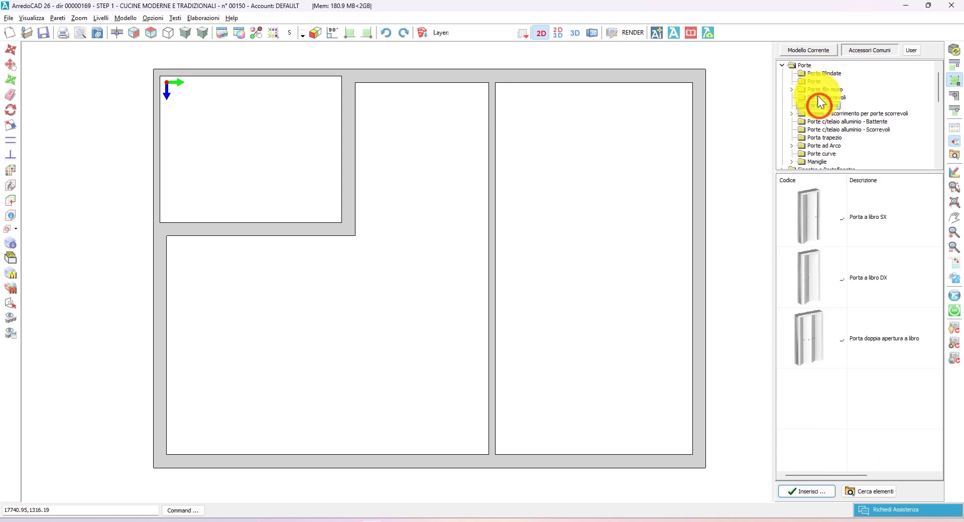
pyautogui.click(816, 74)
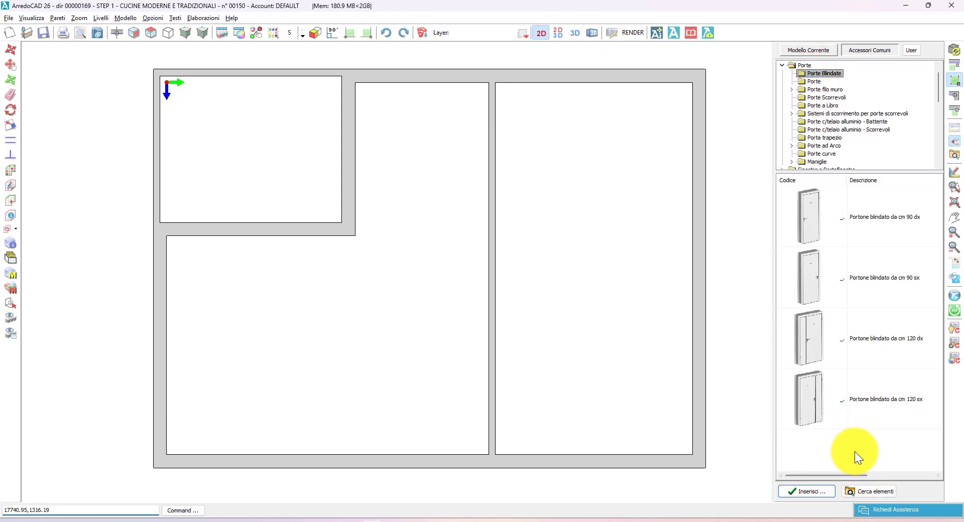
# Step: Place Portone blindato da cm 120 sx on the left room's lower wall, choosing the PORTA CON FASCIA LAT. E PANNELLI A SCELTA type
pyautogui.doubleClick(845, 406)
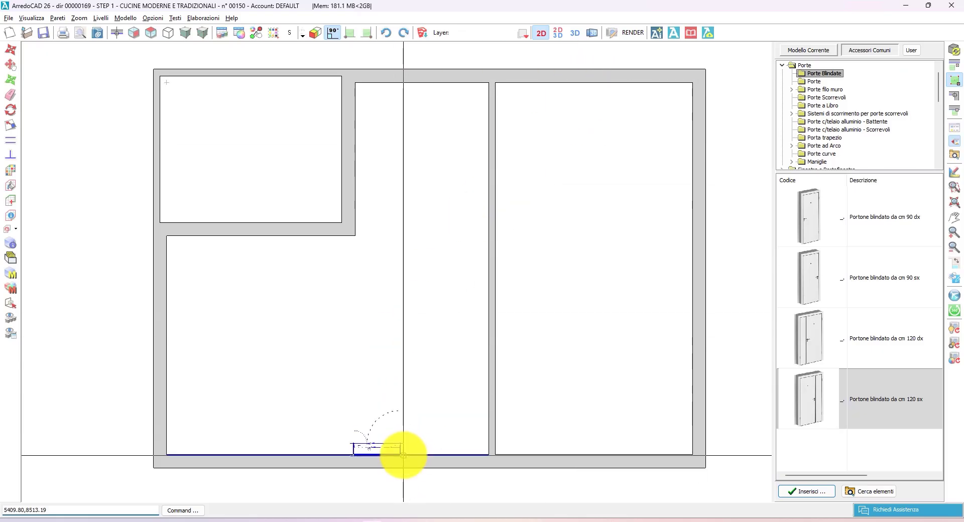
pyautogui.click(431, 455)
pyautogui.click(345, 260)
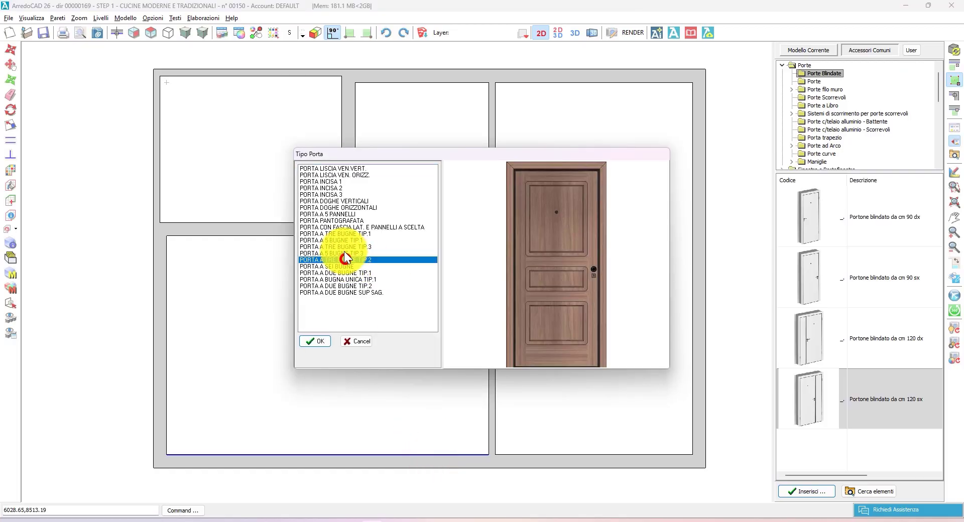
pyautogui.click(343, 247)
pyautogui.click(341, 239)
pyautogui.click(341, 227)
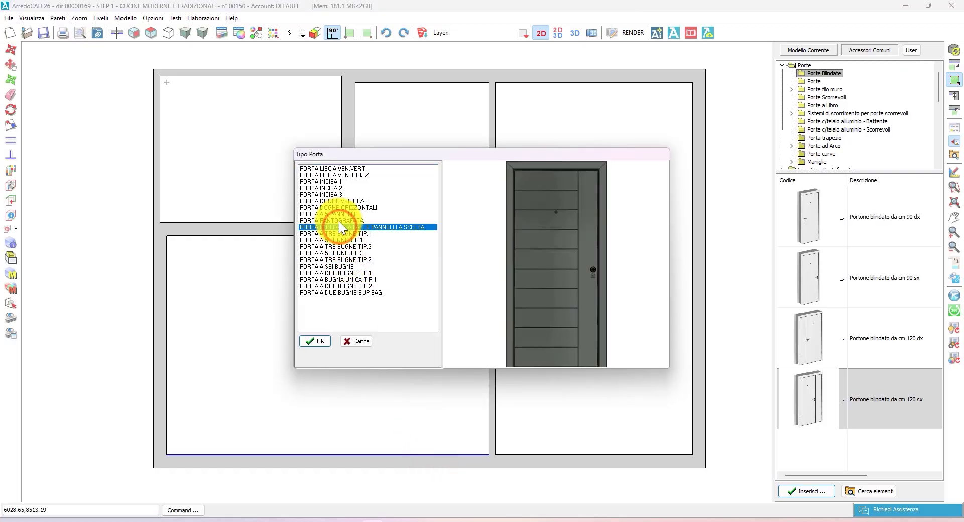
pyautogui.click(317, 343)
# Step: Give the armoured door the interior handle Maniglia 9 and the exterior handle MANIGLIONE VERTICALE 1
pyautogui.click(452, 294)
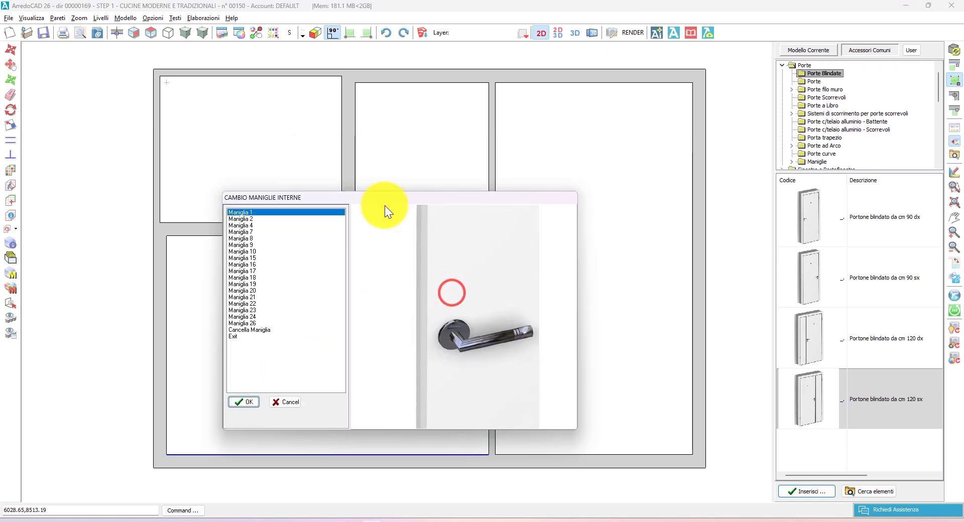
pyautogui.click(240, 245)
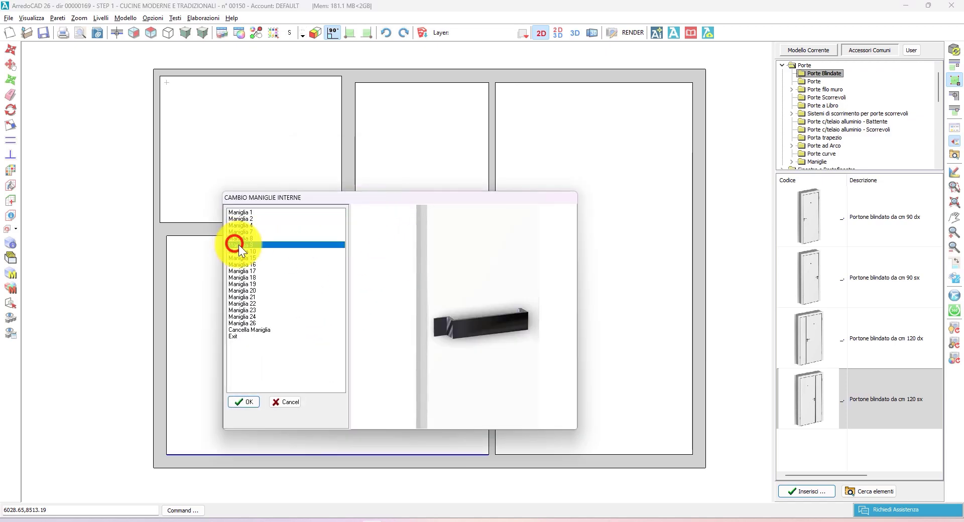
pyautogui.click(249, 403)
pyautogui.click(258, 220)
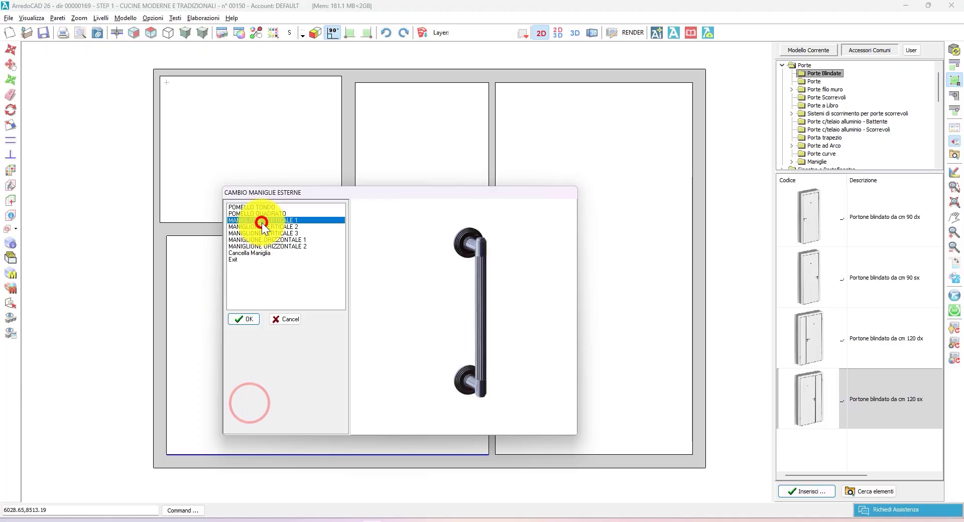
pyautogui.click(248, 320)
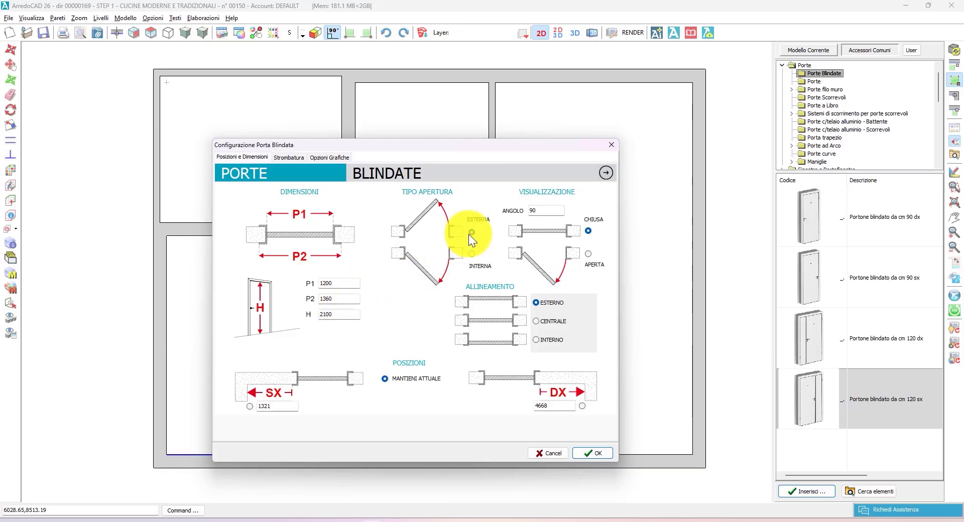
# Step: Configure the armoured door with internal opening, internal alignment and SX distance 1200, review its splay and graphic options, and finish the insertion
pyautogui.click(471, 254)
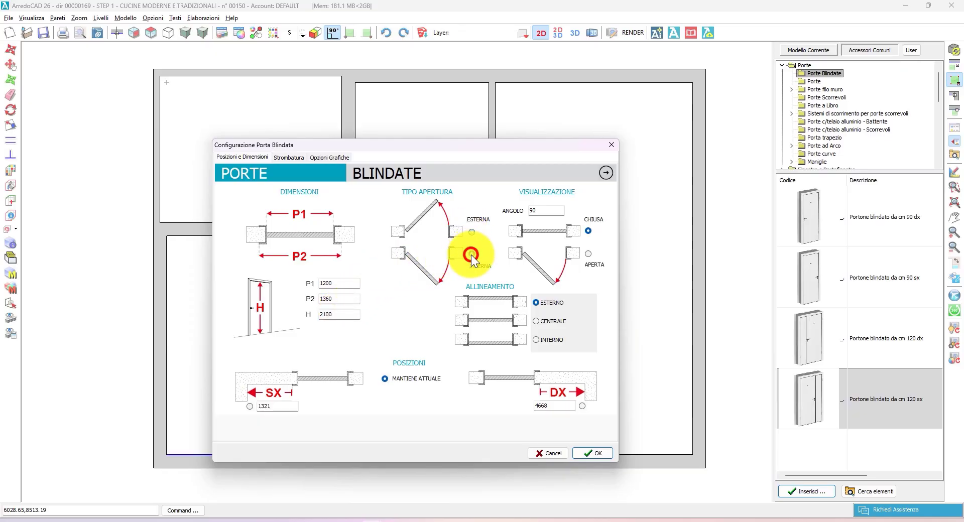
pyautogui.click(536, 339)
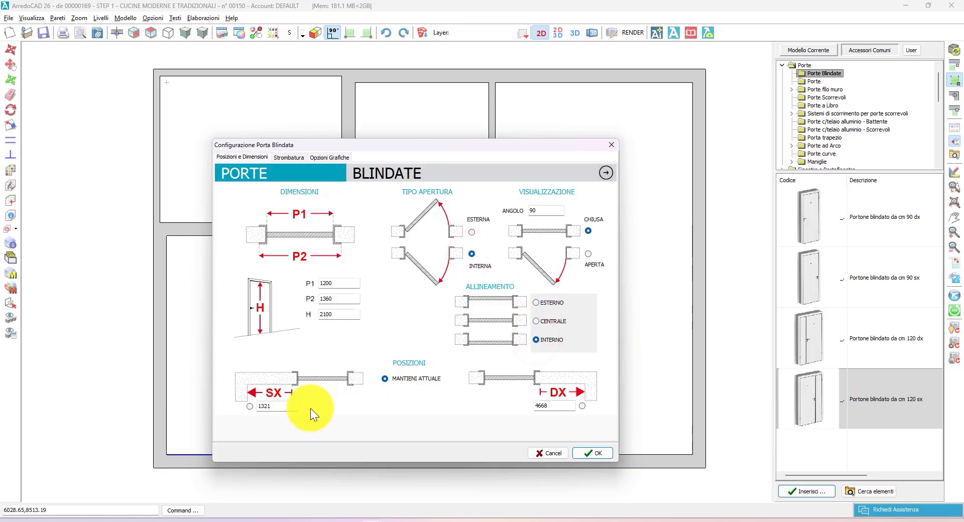
pyautogui.click(250, 407)
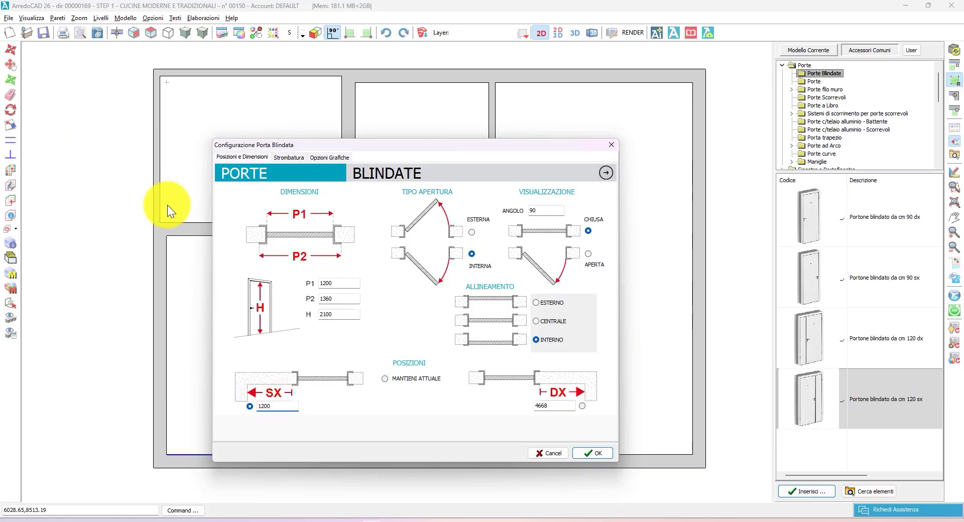
pyautogui.click(291, 158)
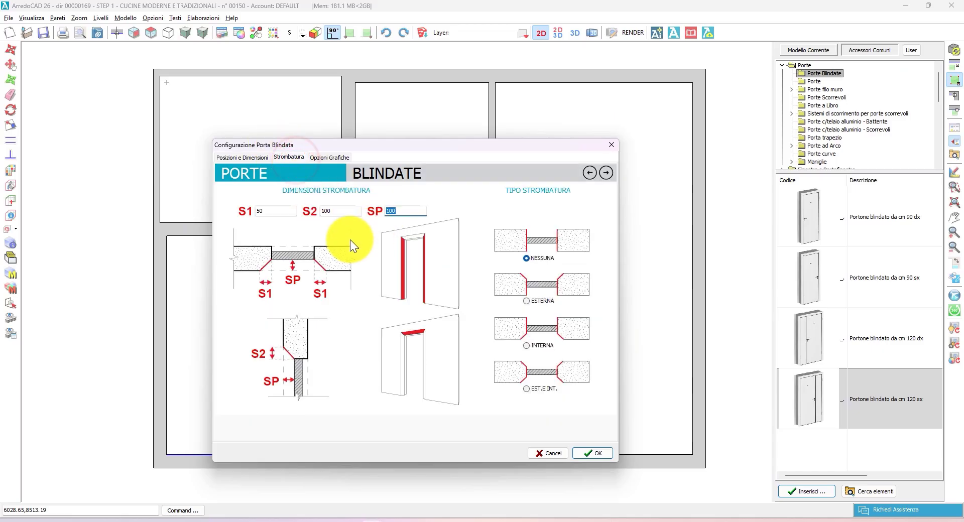
pyautogui.click(341, 158)
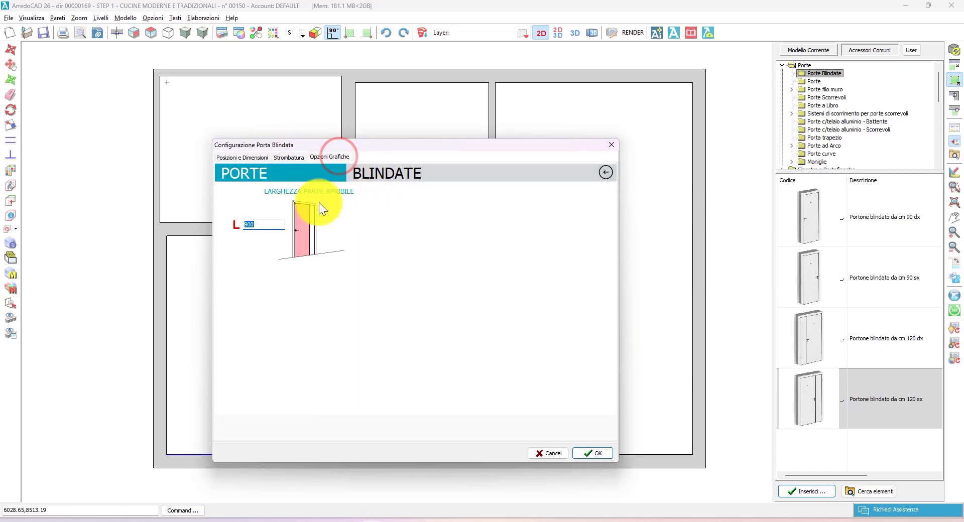
pyautogui.click(592, 450)
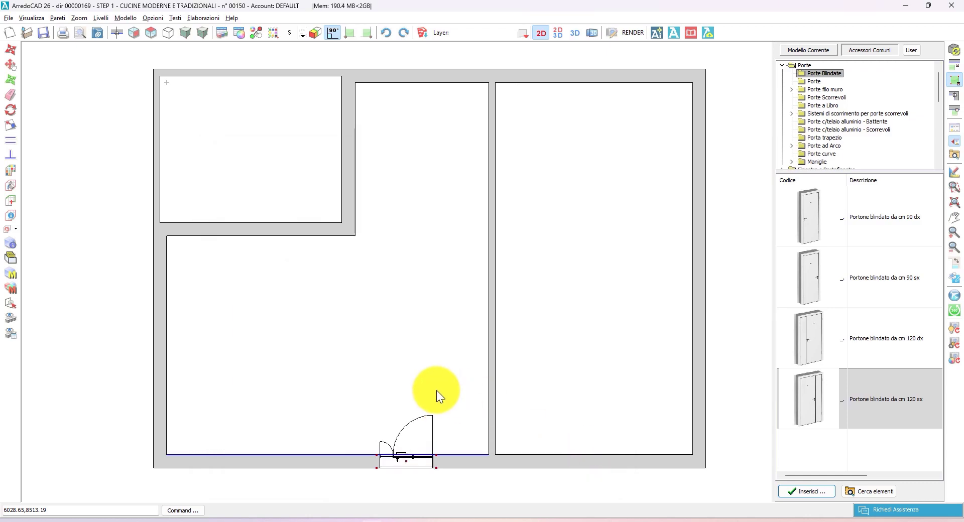
pyautogui.click(436, 391)
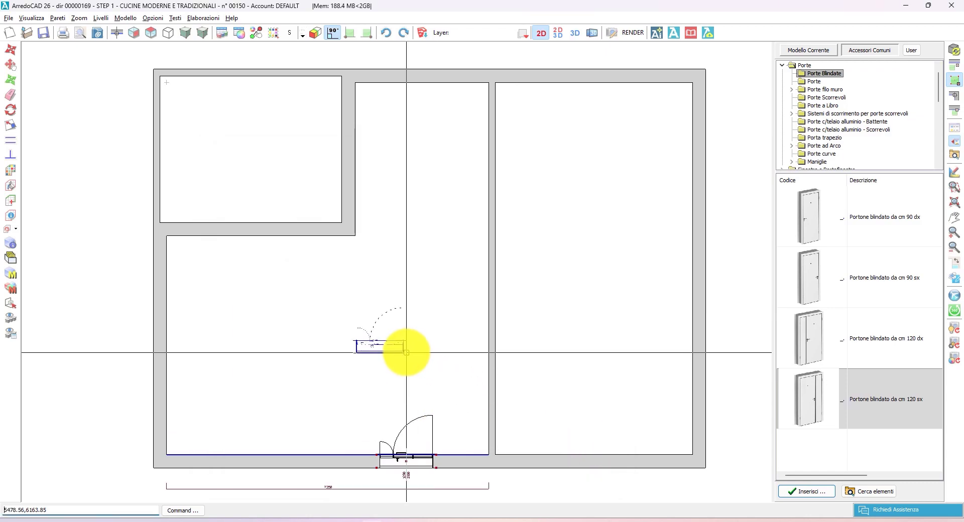
pyautogui.rightClick(407, 352)
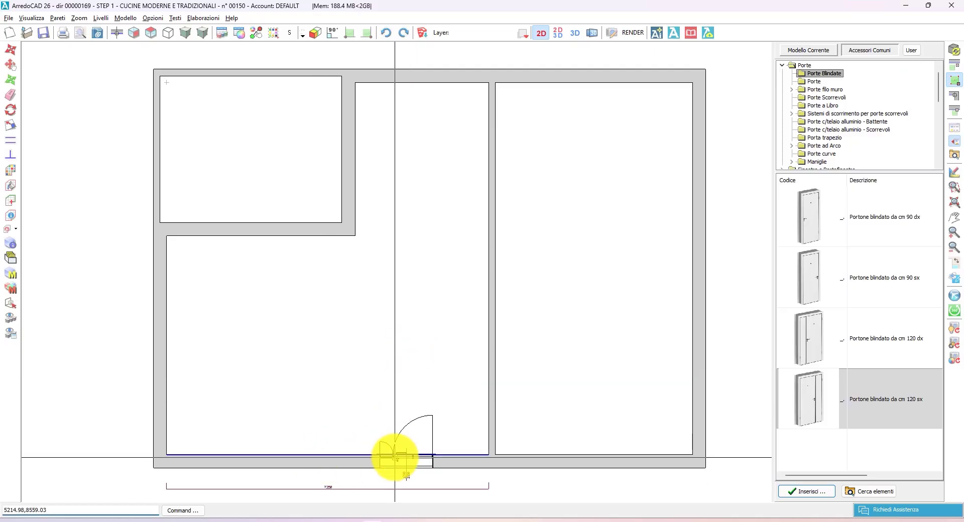
# Step: View the armoured door wall in elevation, make the right room's upper wall the working wall, view its elevation, and return to plan
pyautogui.click(132, 33)
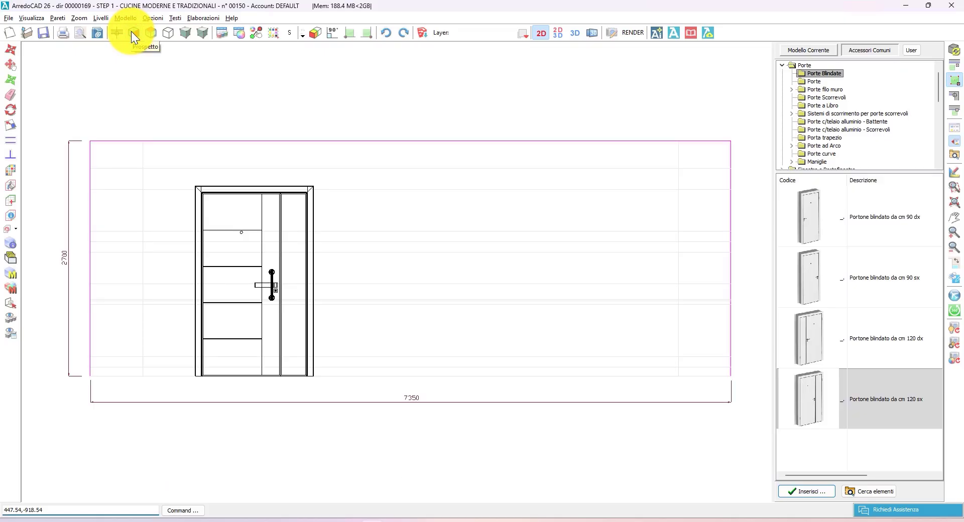
pyautogui.click(149, 34)
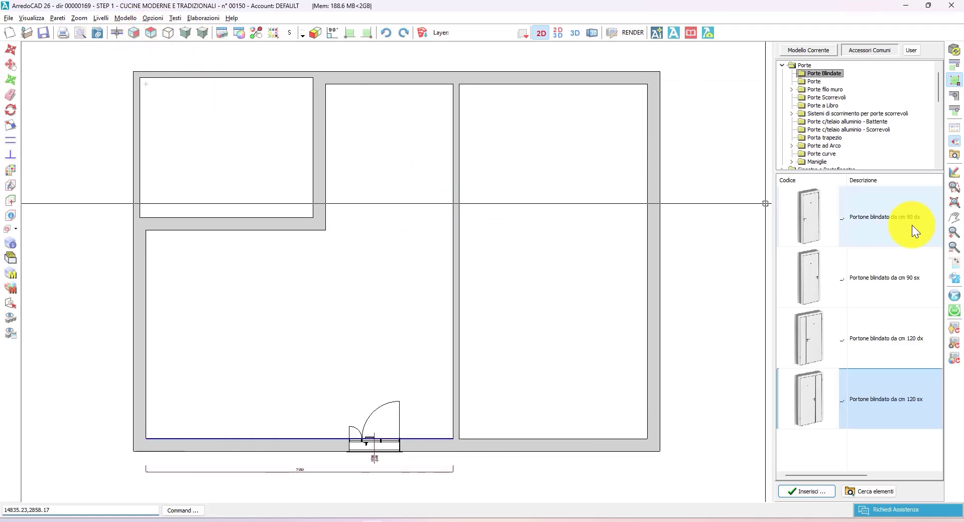
pyautogui.click(116, 34)
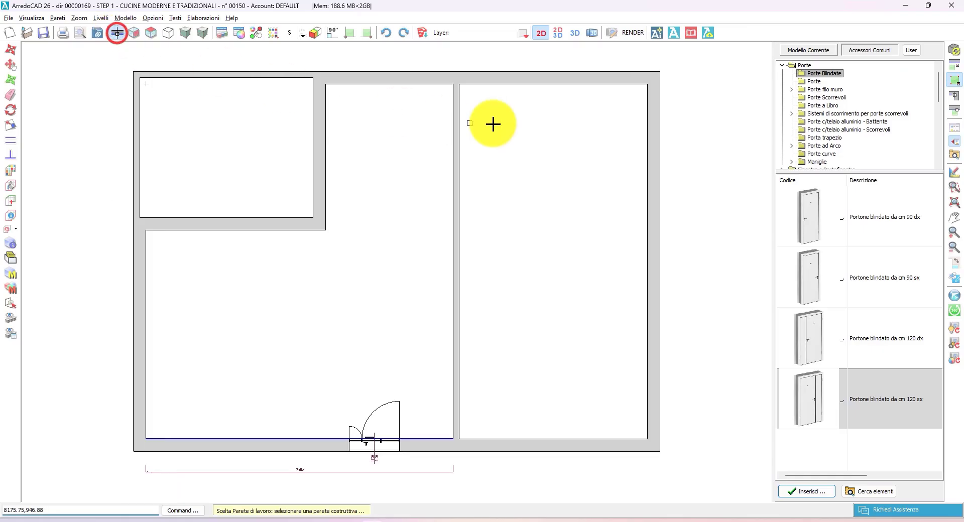
pyautogui.click(577, 84)
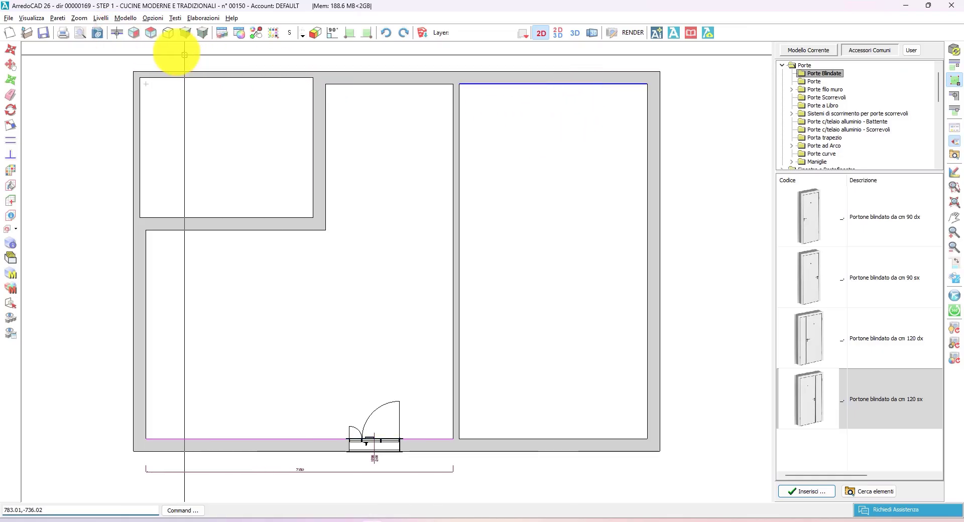
pyautogui.click(134, 35)
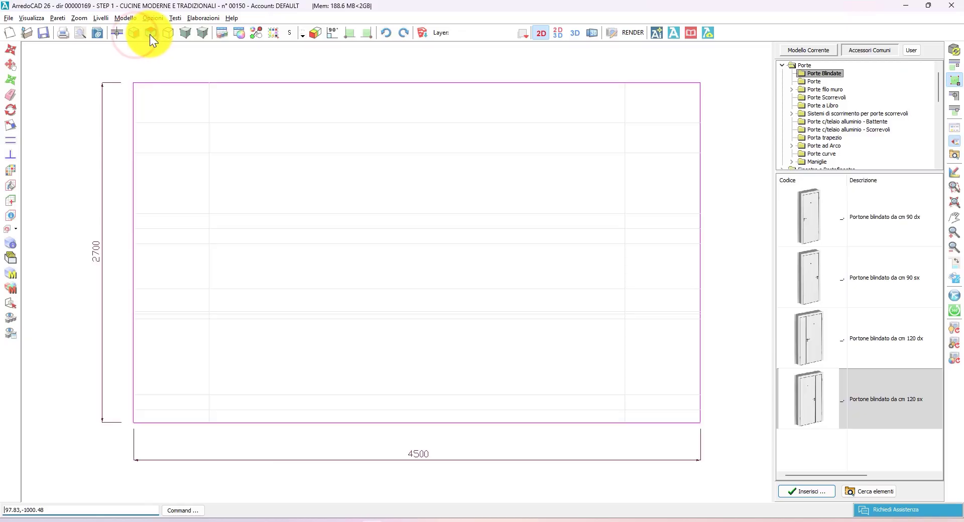
pyautogui.click(150, 34)
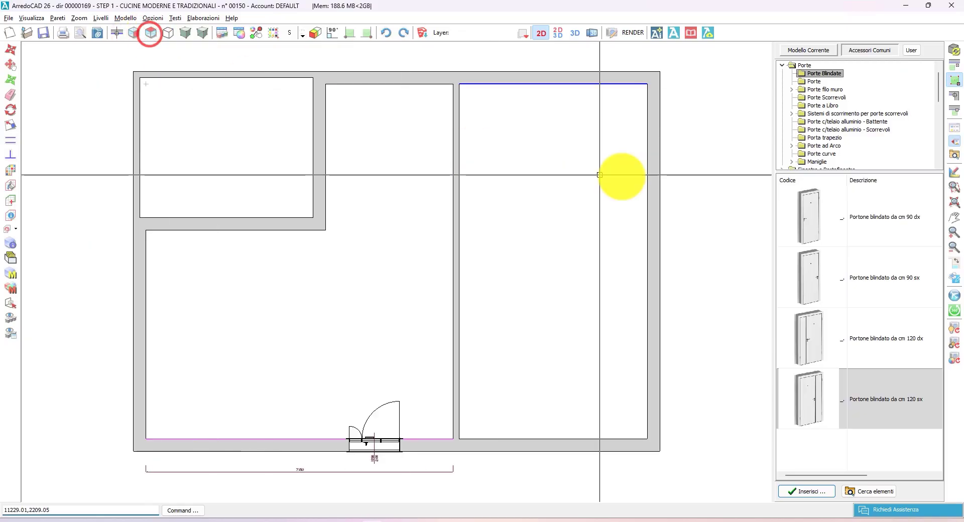
# Step: Place the second two-panel sliding door from Ad Incasso, Binario 2 vie, on the vertical wall beside the upper-left room
pyautogui.click(792, 113)
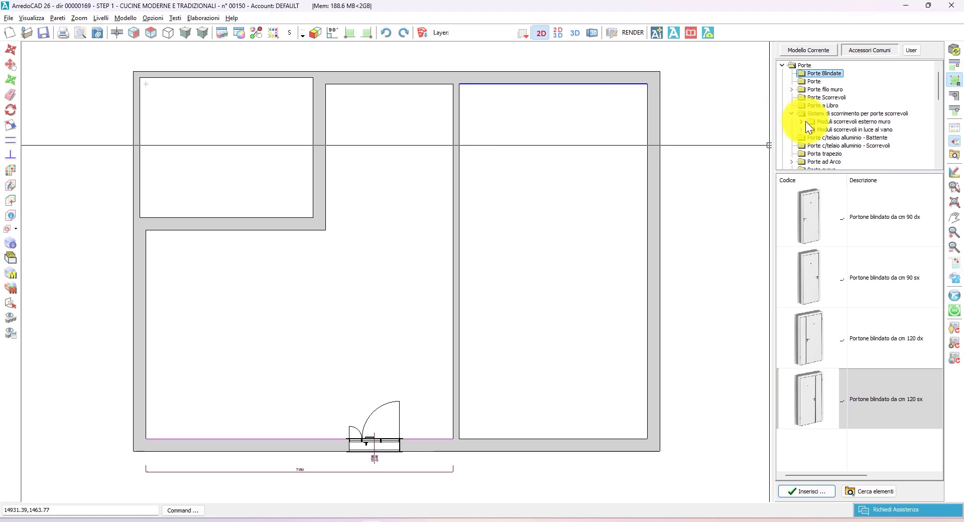
pyautogui.click(802, 129)
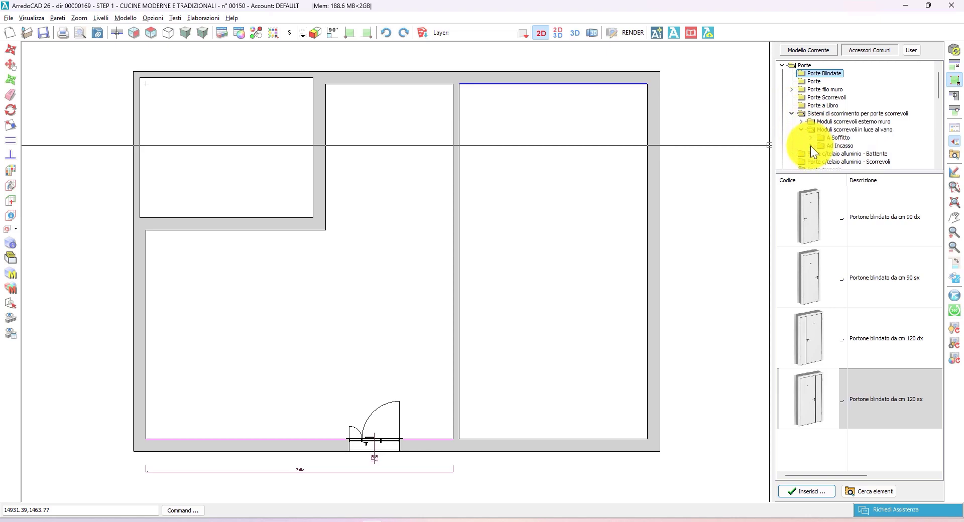
pyautogui.click(811, 145)
pyautogui.click(844, 153)
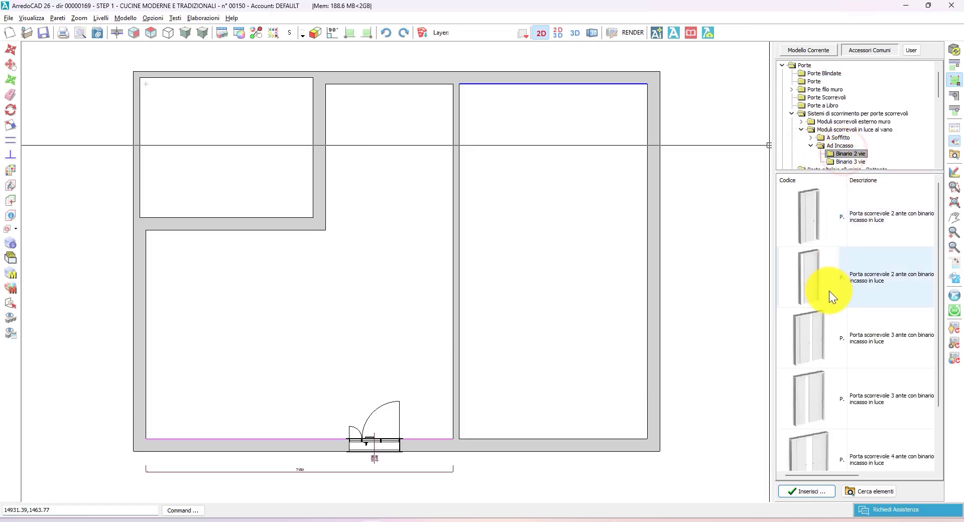
pyautogui.click(818, 266)
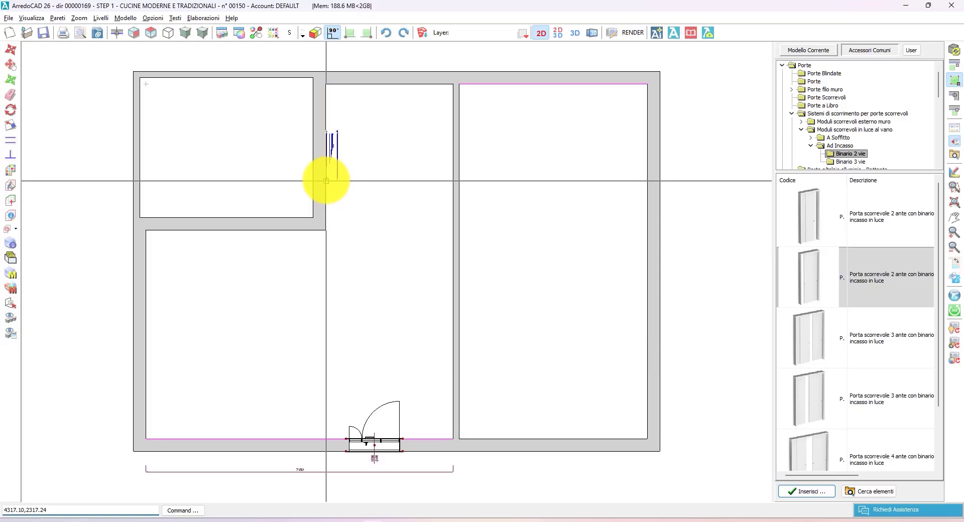
pyautogui.click(326, 178)
# Step: Browse the door types and give the sliding door the PORTA TEL./VET. TRAVERSI TIP.2 leaf design
pyautogui.click(430, 249)
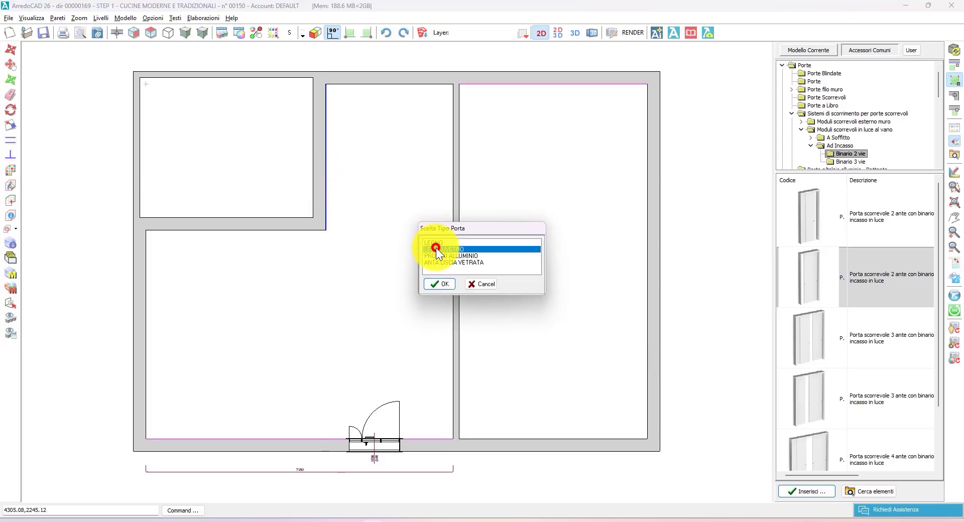
pyautogui.click(437, 255)
pyautogui.click(435, 250)
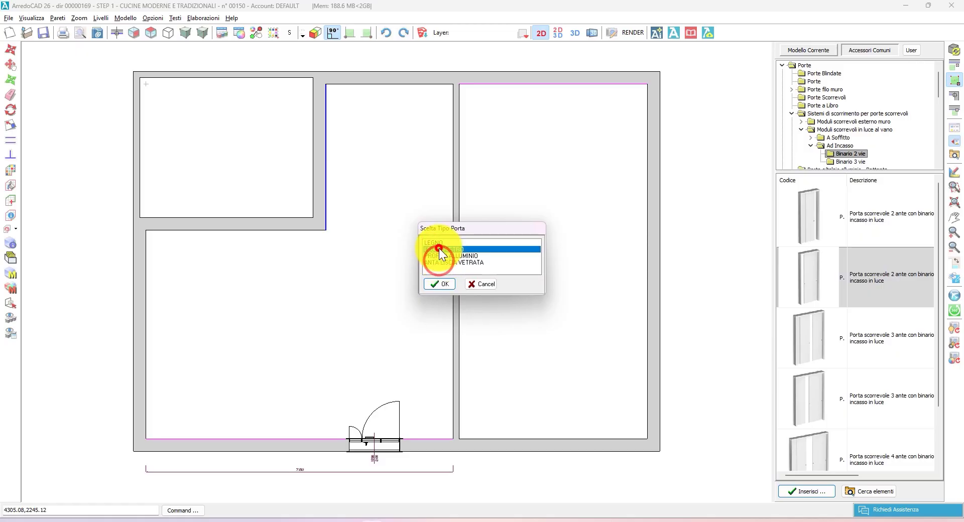
pyautogui.click(442, 282)
pyautogui.click(377, 179)
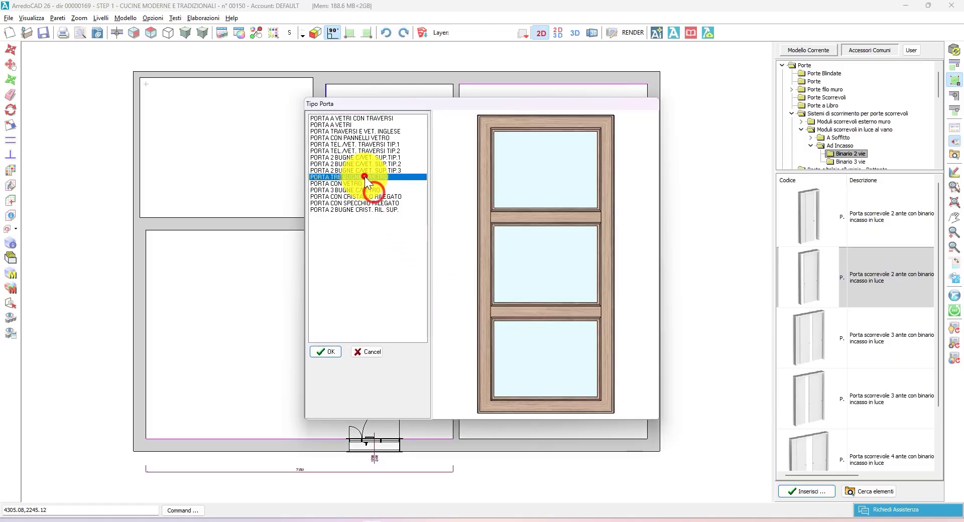
pyautogui.click(364, 162)
pyautogui.click(357, 151)
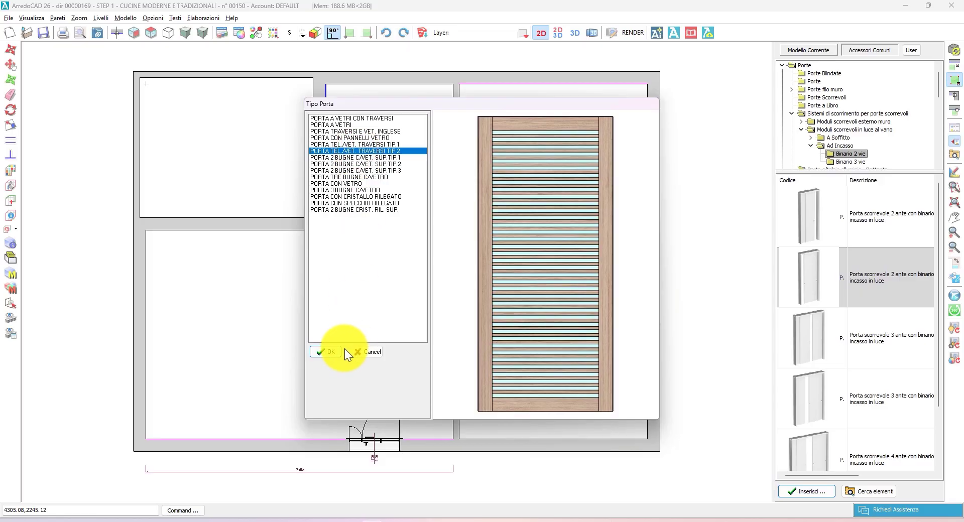
pyautogui.click(329, 350)
# Step: Give the sliding door the round recessed handle Maniglia 5
pyautogui.click(236, 216)
pyautogui.click(243, 228)
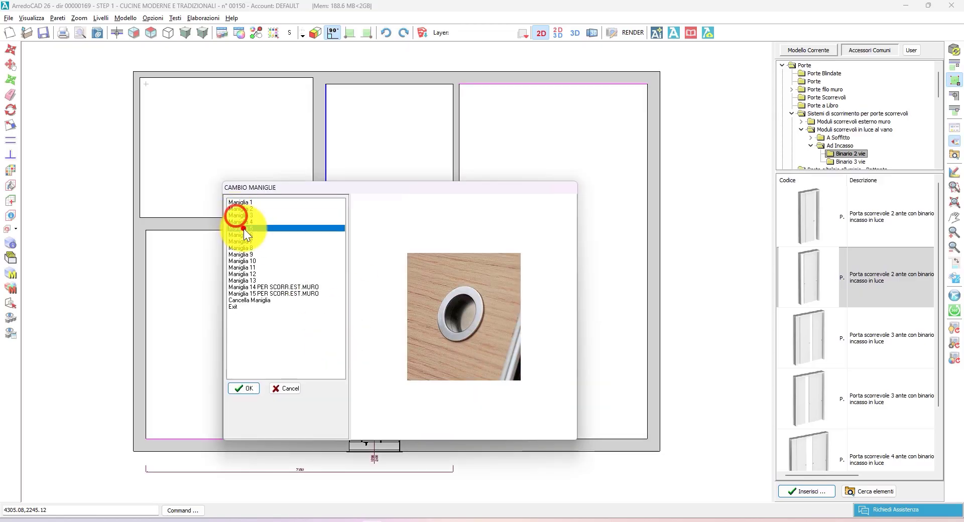
pyautogui.click(248, 384)
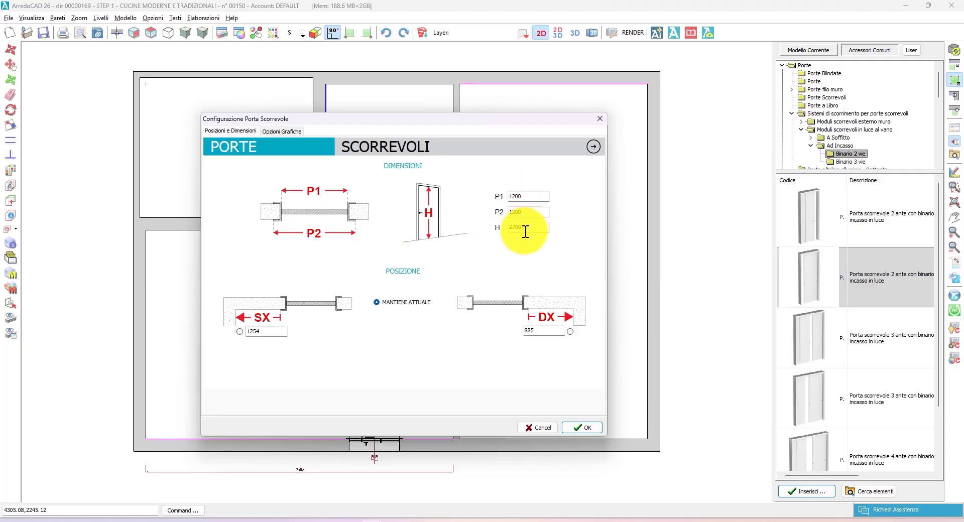
# Step: Set the sliding door's SX distance to 1200, review its graphic options, and finish the insertion
pyautogui.click(240, 331)
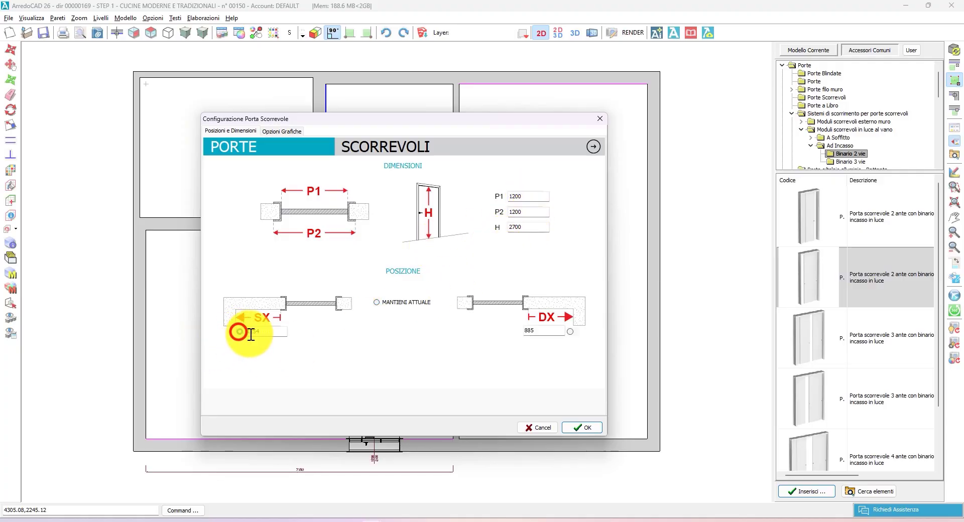
pyautogui.doubleClick(265, 332)
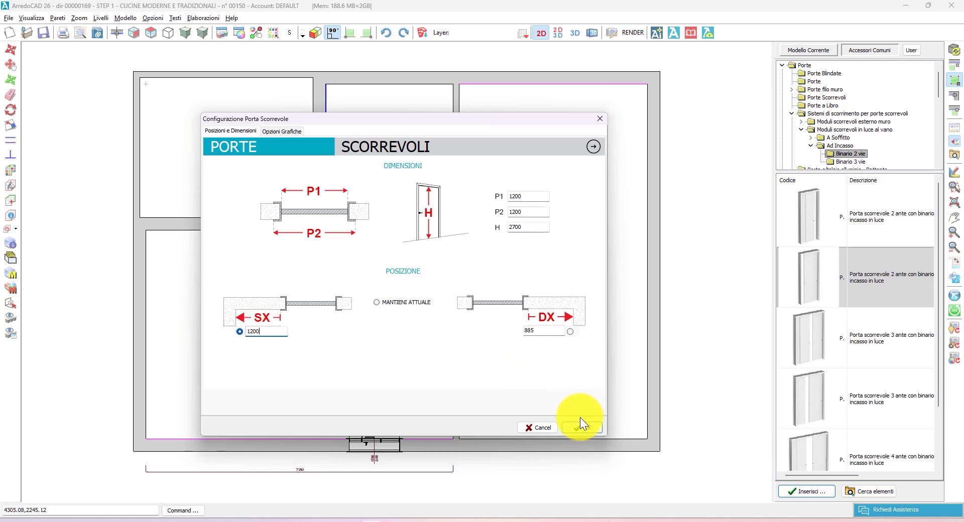
pyautogui.click(294, 130)
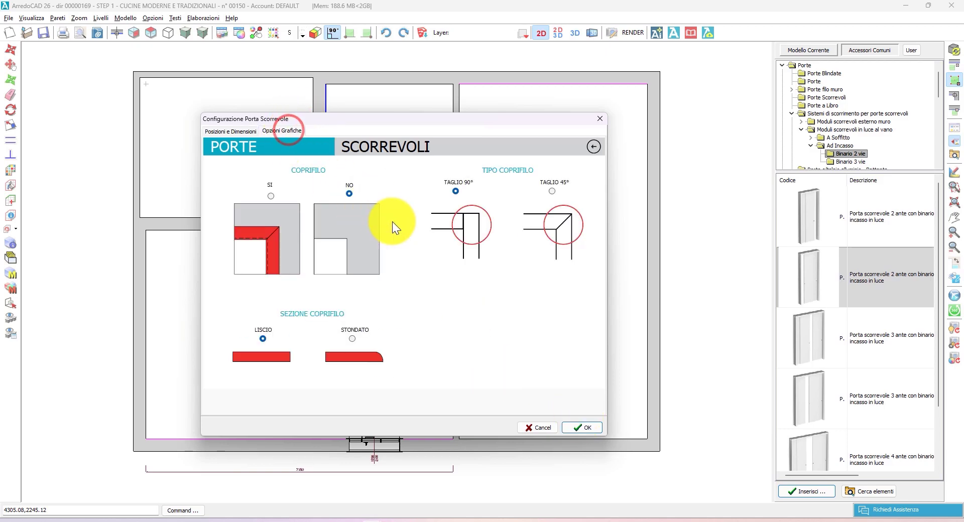
pyautogui.click(581, 427)
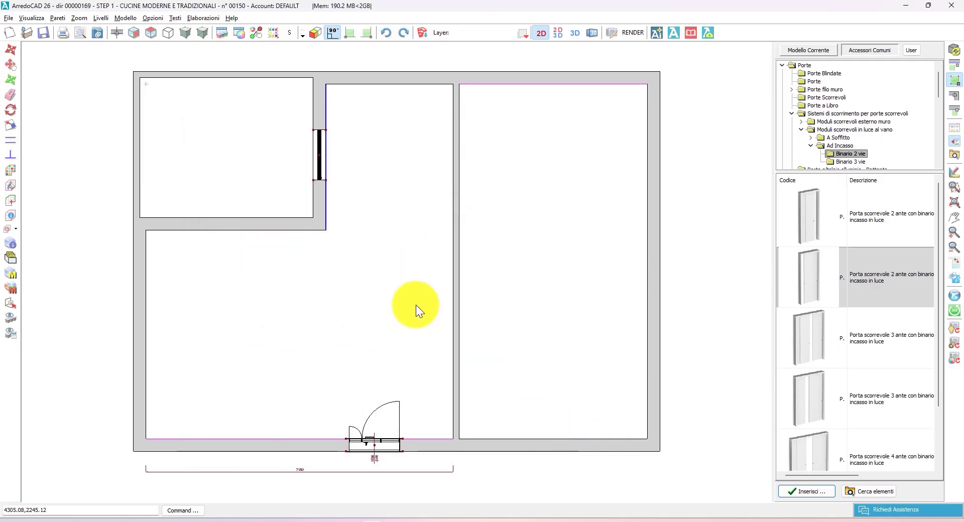
pyautogui.rightClick(392, 285)
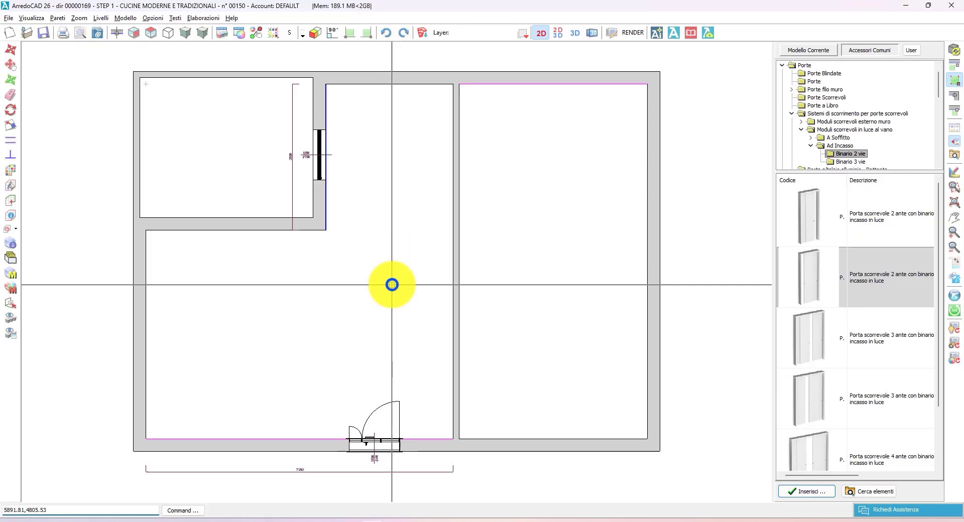
# Step: Examine the Portefinestre categories under Finestre e Portefinestre, from sliding and Toscana styles to arched, attic and corner models
pyautogui.click(782, 65)
pyautogui.click(782, 72)
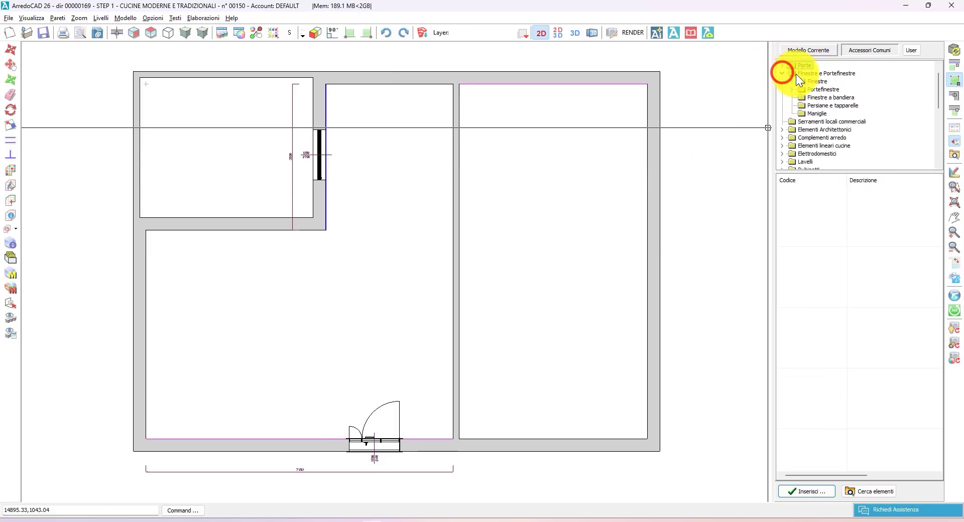
pyautogui.click(793, 89)
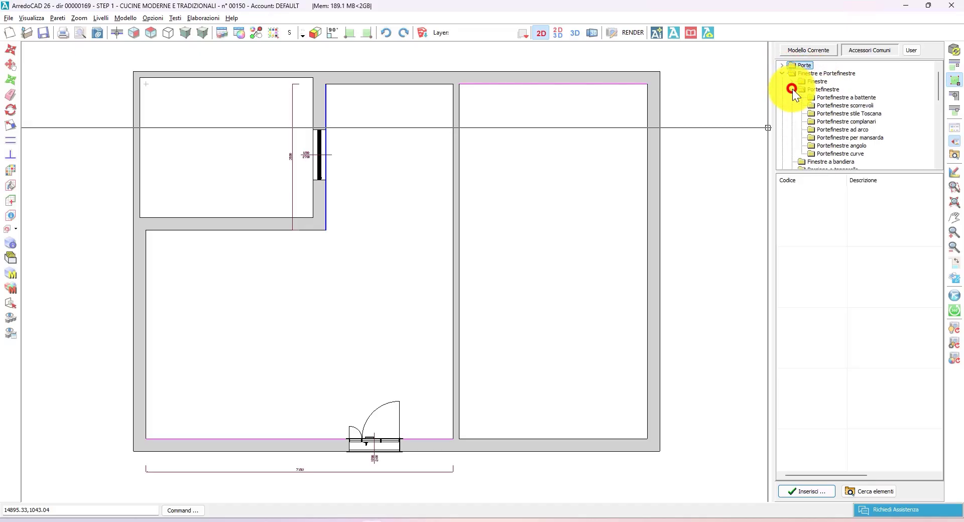
pyautogui.click(830, 105)
pyautogui.click(832, 113)
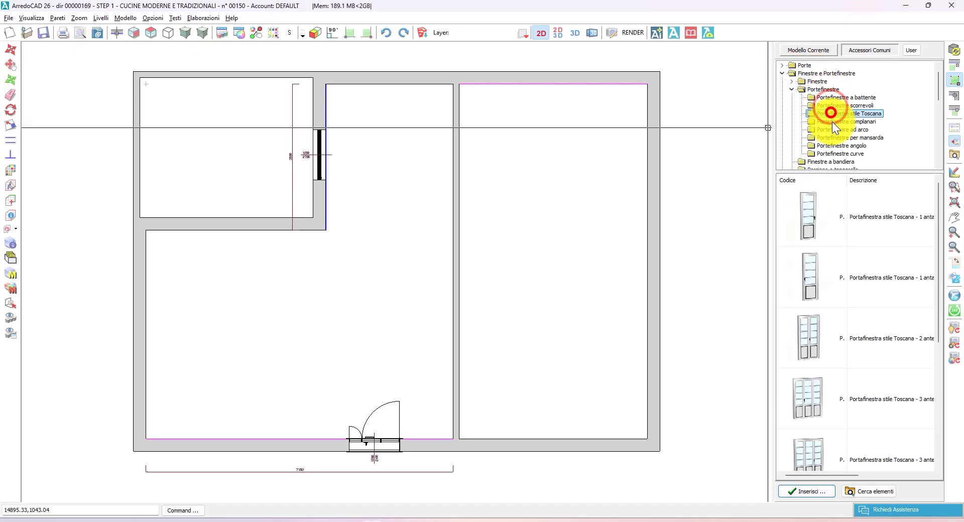
pyautogui.click(832, 121)
pyautogui.click(833, 130)
pyautogui.click(834, 137)
pyautogui.click(833, 146)
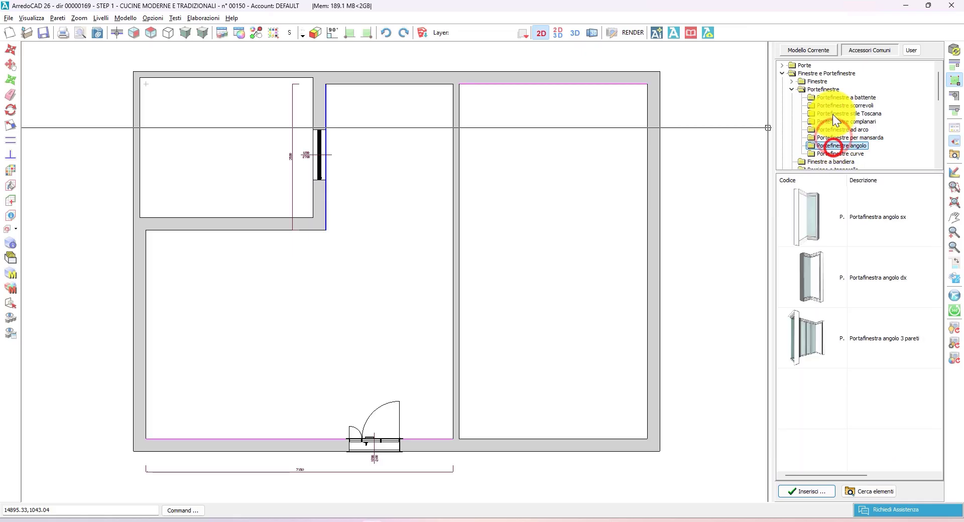
# Step: Place a three-panel hinged French door, Portafinestra 3 ante c/maniglia sx, on the right room's outer wall in elevation view
pyautogui.click(832, 98)
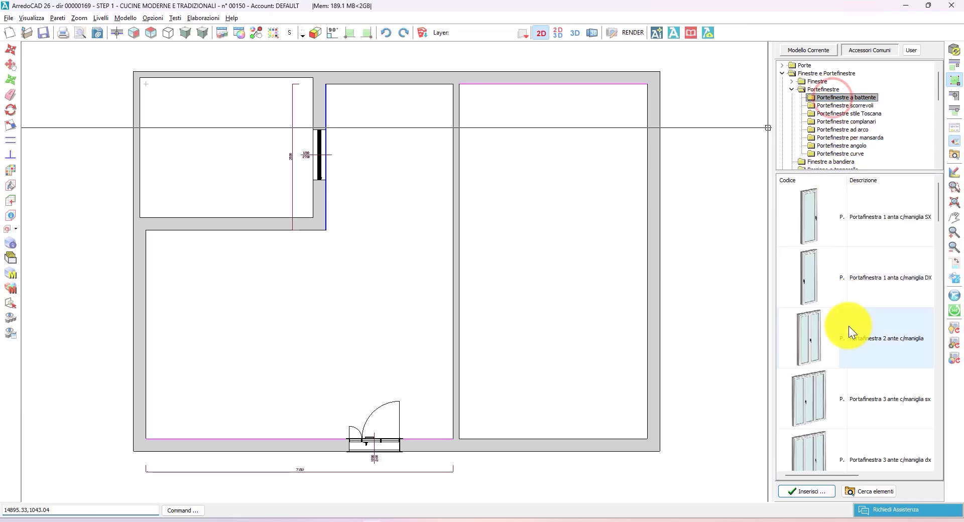
pyautogui.doubleClick(842, 404)
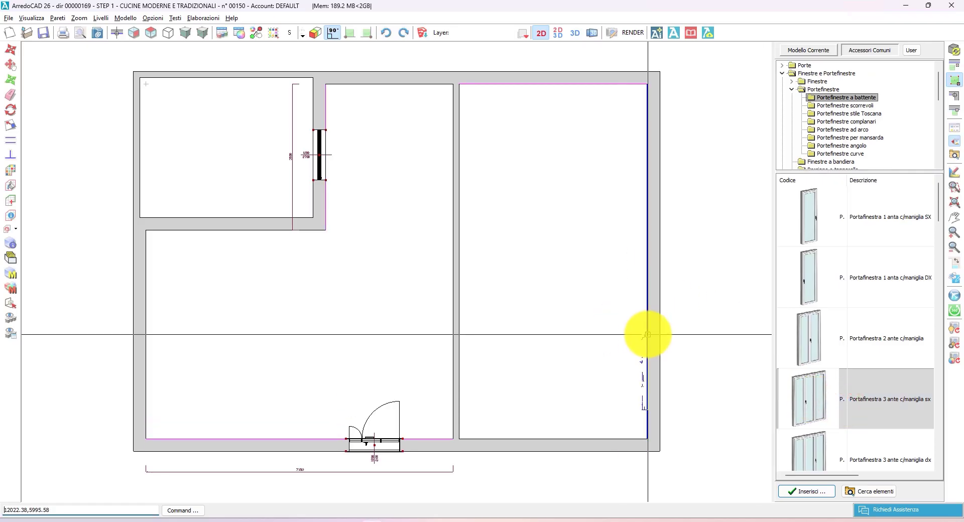
pyautogui.click(135, 32)
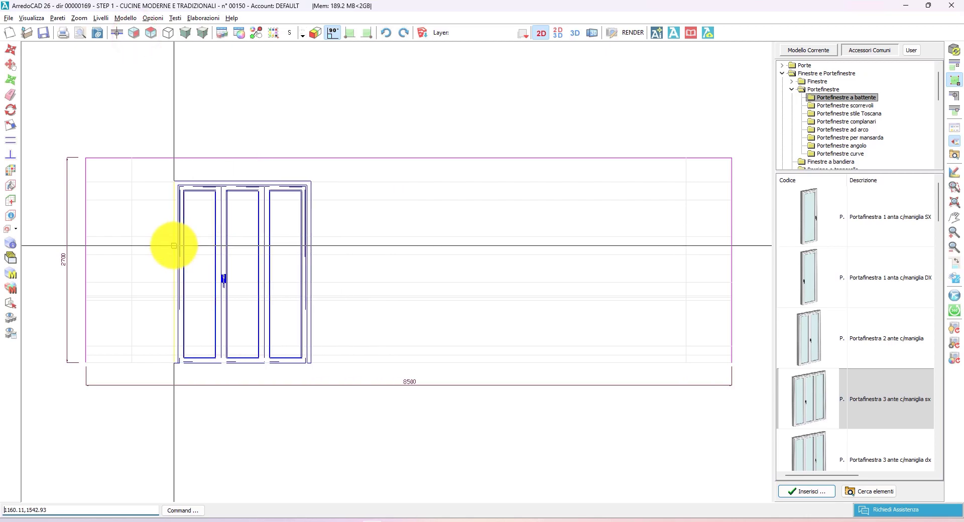
pyautogui.click(157, 250)
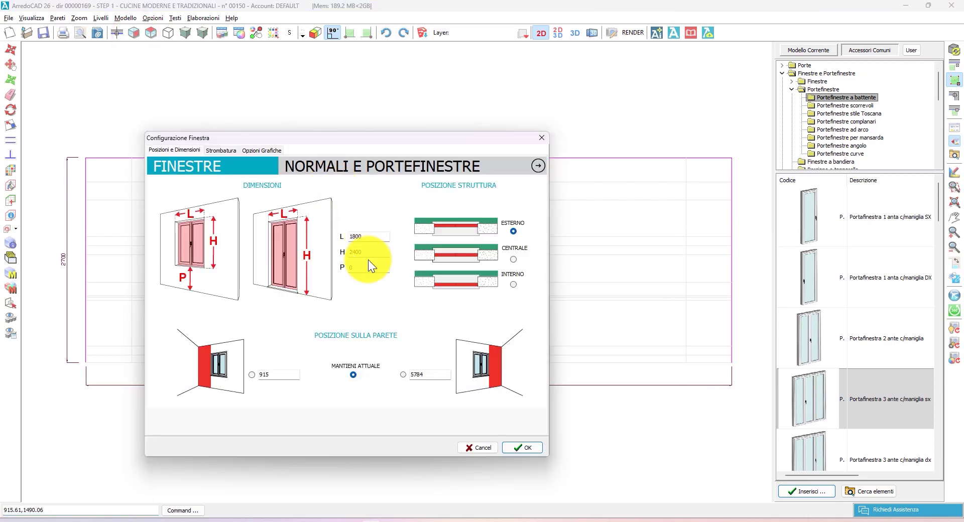
# Step: Configure the French door with a left wall distance of 1200, internal structure position and a sill
pyautogui.click(252, 375)
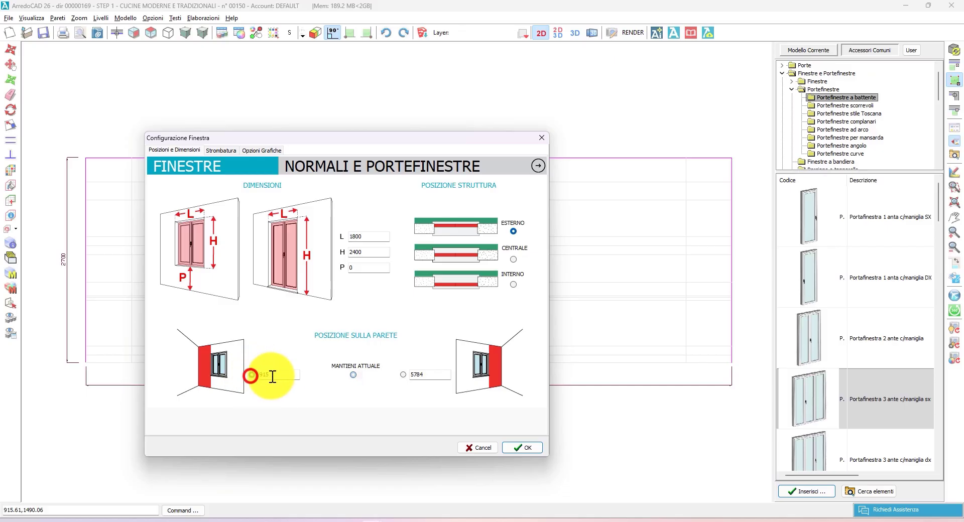
pyautogui.doubleClick(277, 373)
pyautogui.write('12')
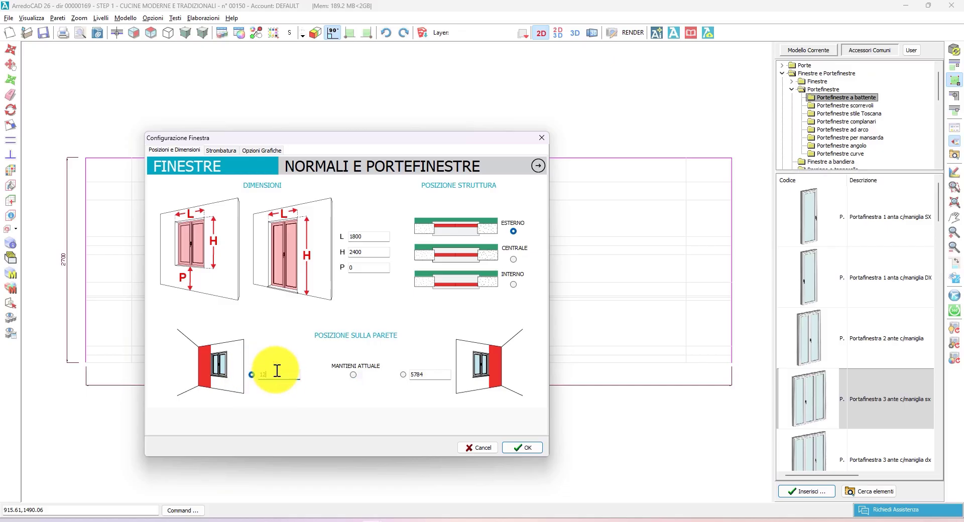
pyautogui.write('00')
pyautogui.click(514, 284)
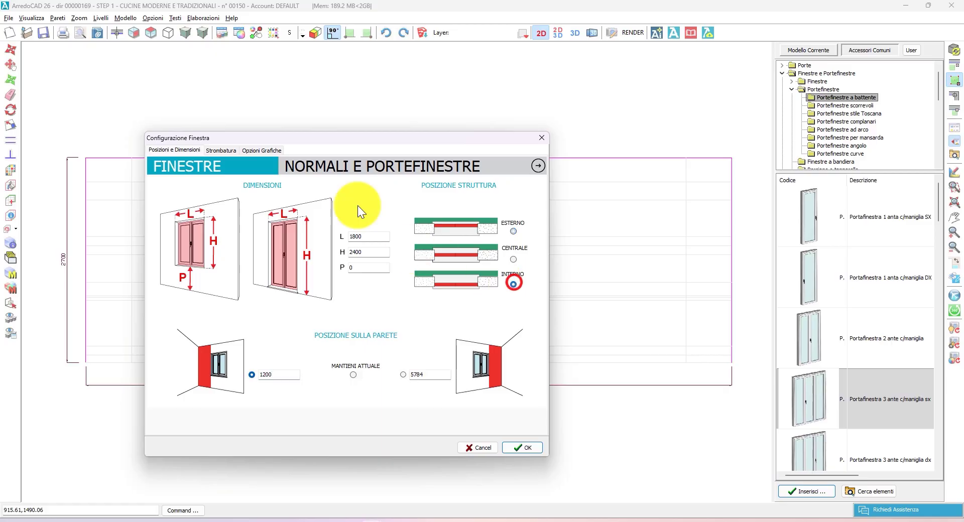
pyautogui.click(267, 151)
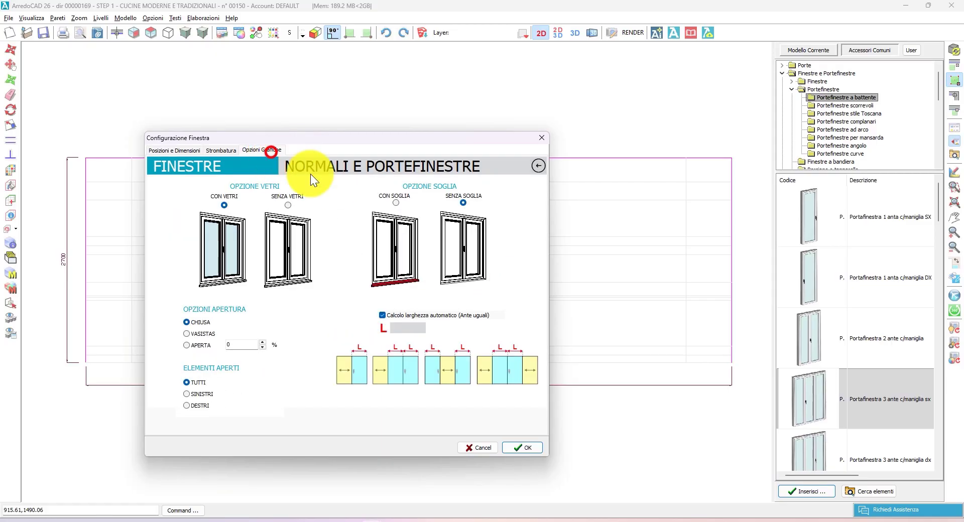
pyautogui.click(395, 203)
pyautogui.click(512, 443)
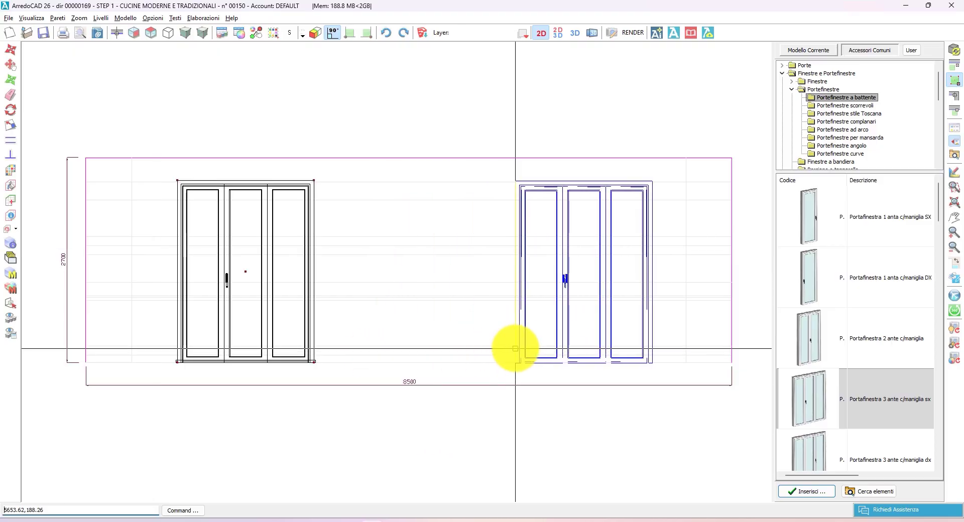
# Step: Place a second three-panel French door about 5653 from the wall's left end, with internal position and a sill, and finish inserting
pyautogui.click(516, 349)
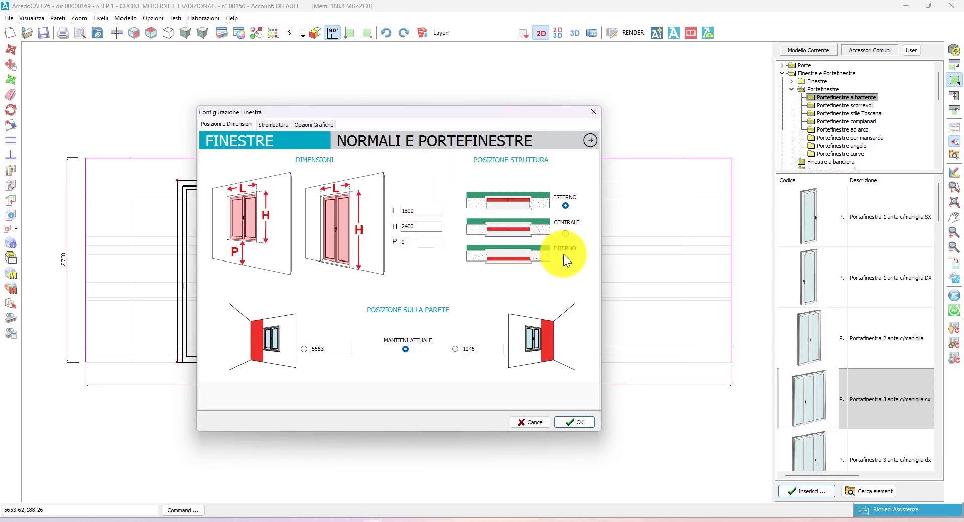
pyautogui.click(315, 124)
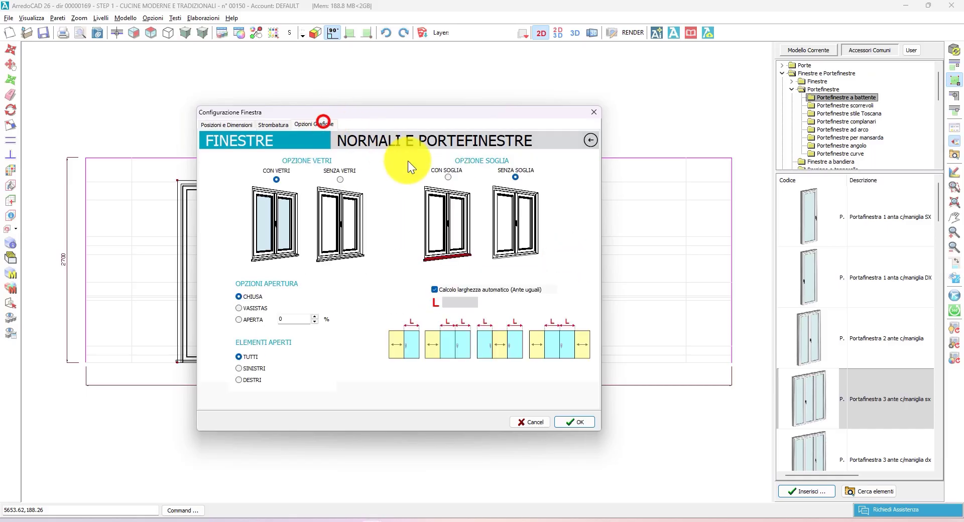
pyautogui.click(447, 177)
pyautogui.click(574, 422)
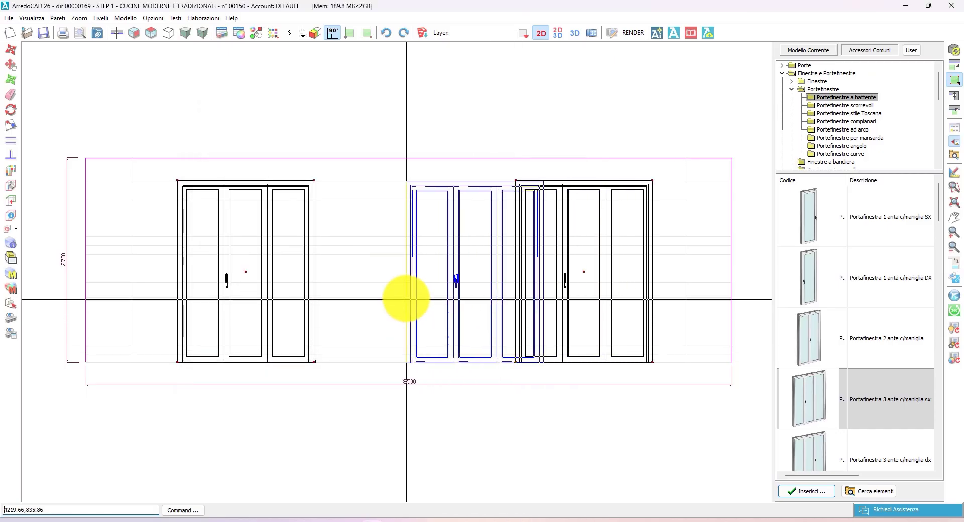
pyautogui.rightClick(407, 299)
# Step: Choose Finestra con ante scorrevoli dx from Finestre scorrevoli and place it in plan on the lower-left room's outer left wall
pyautogui.click(793, 81)
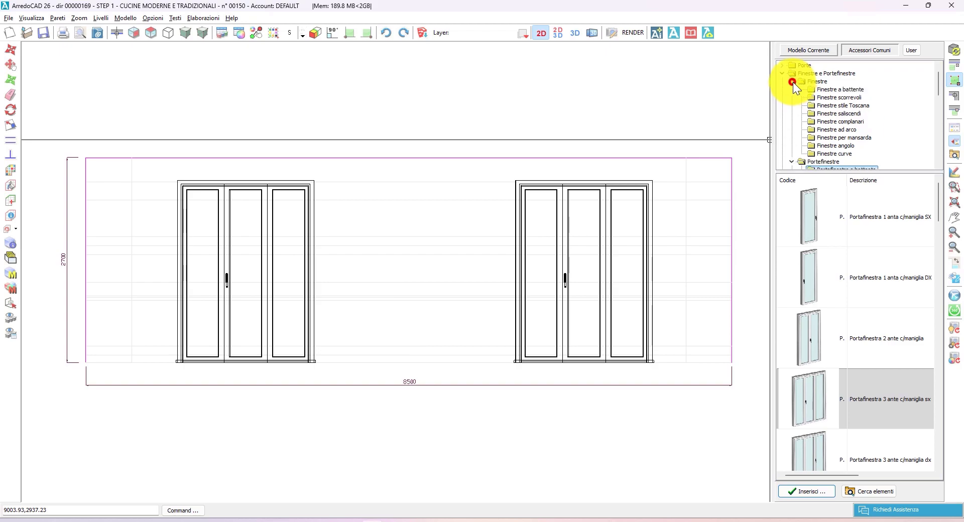
pyautogui.click(825, 89)
pyautogui.click(829, 97)
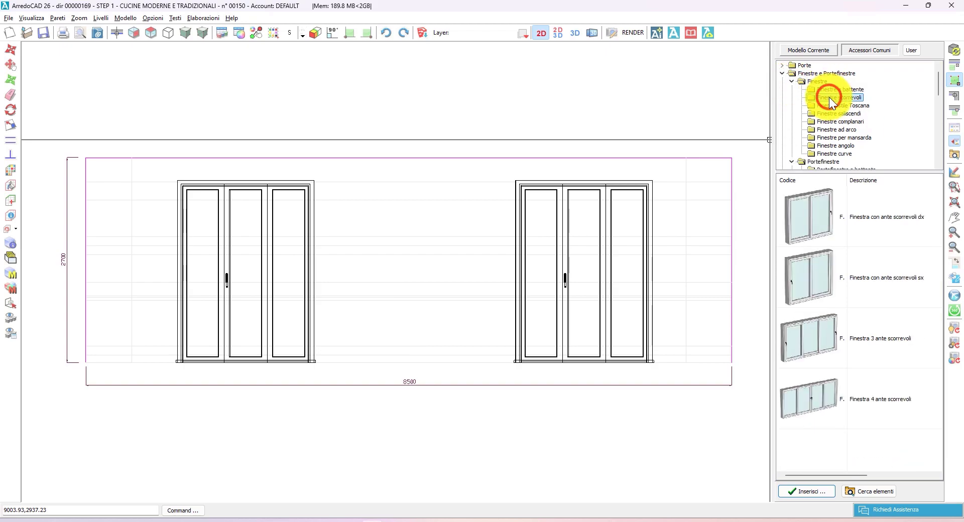
pyautogui.click(827, 227)
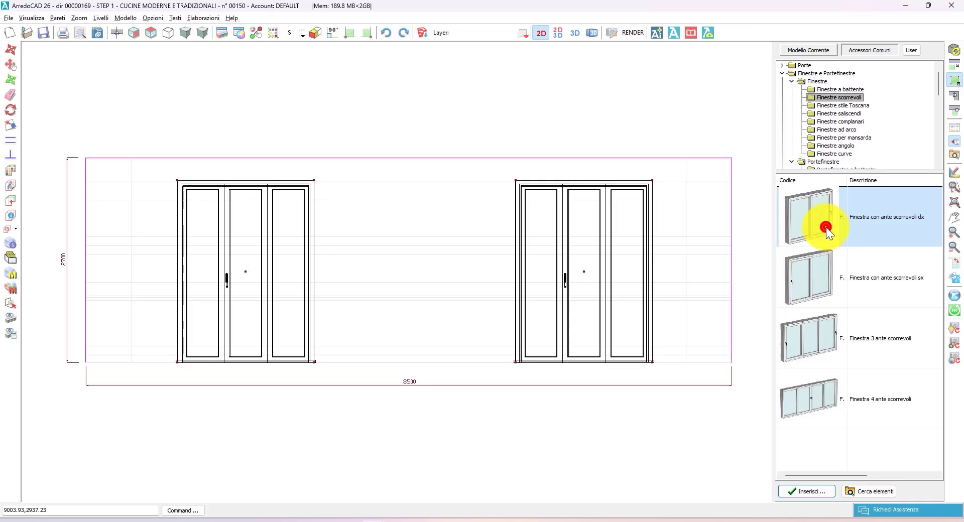
pyautogui.click(151, 33)
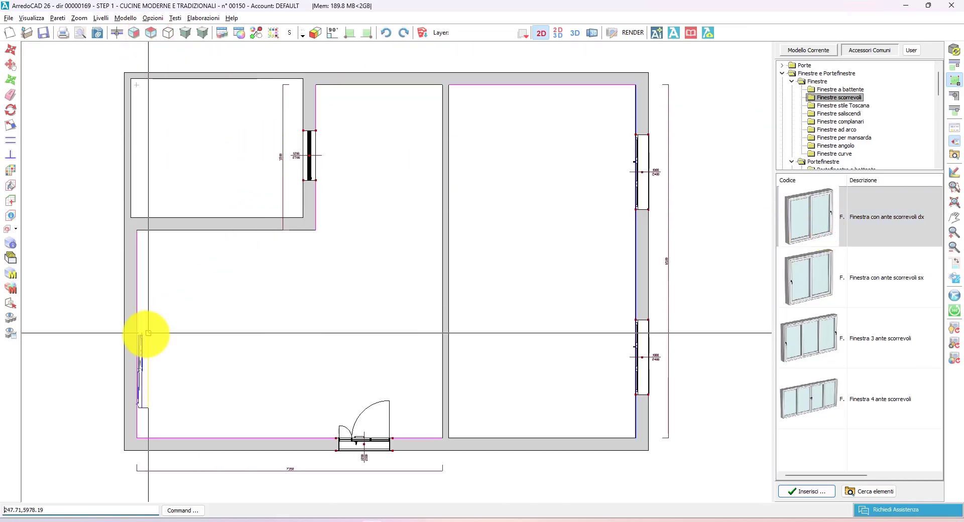
pyautogui.click(135, 368)
# Step: Configure the sliding window with a height from the floor P of 900, internal structure position and a sill
pyautogui.click(414, 242)
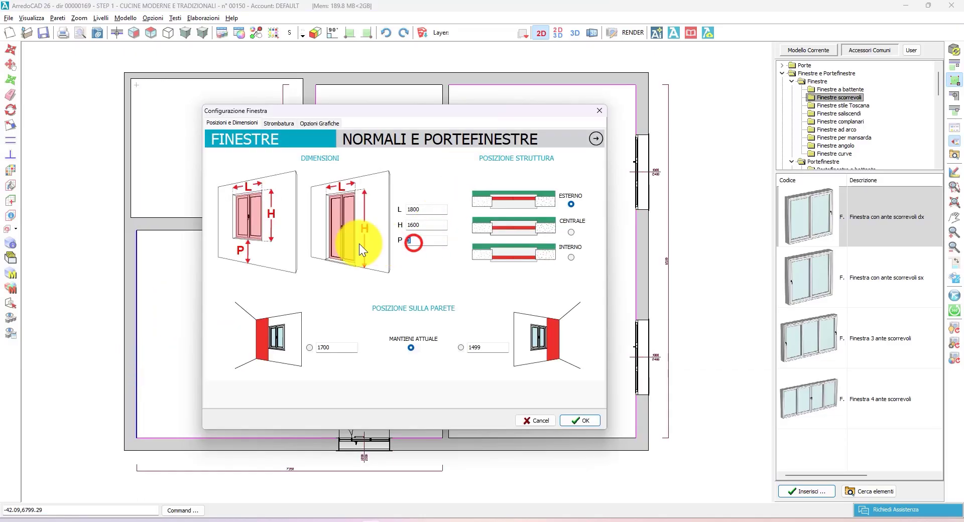
pyautogui.write('900')
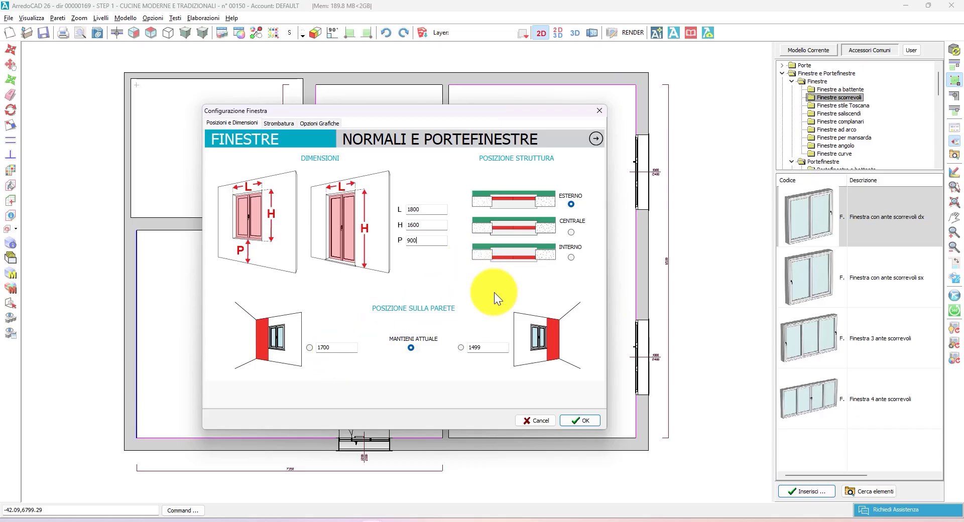
pyautogui.click(319, 123)
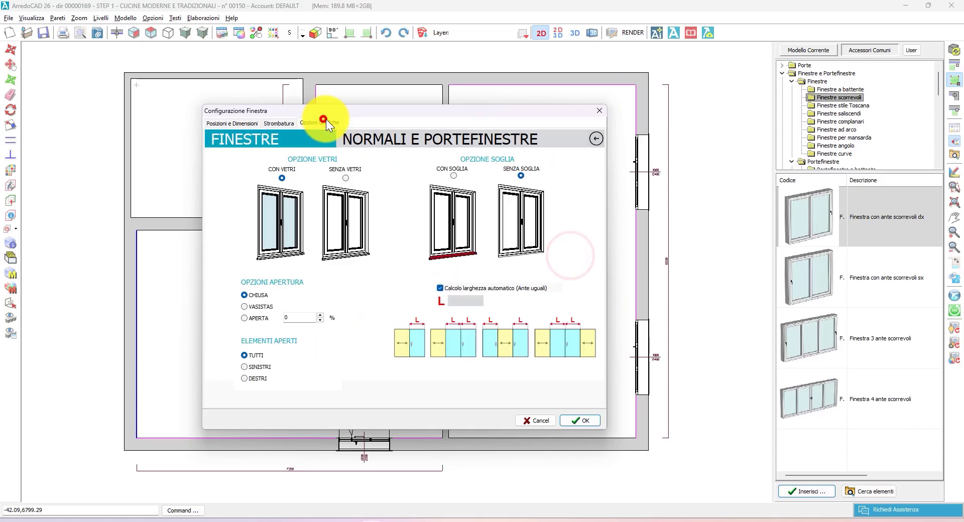
pyautogui.click(452, 175)
pyautogui.click(576, 420)
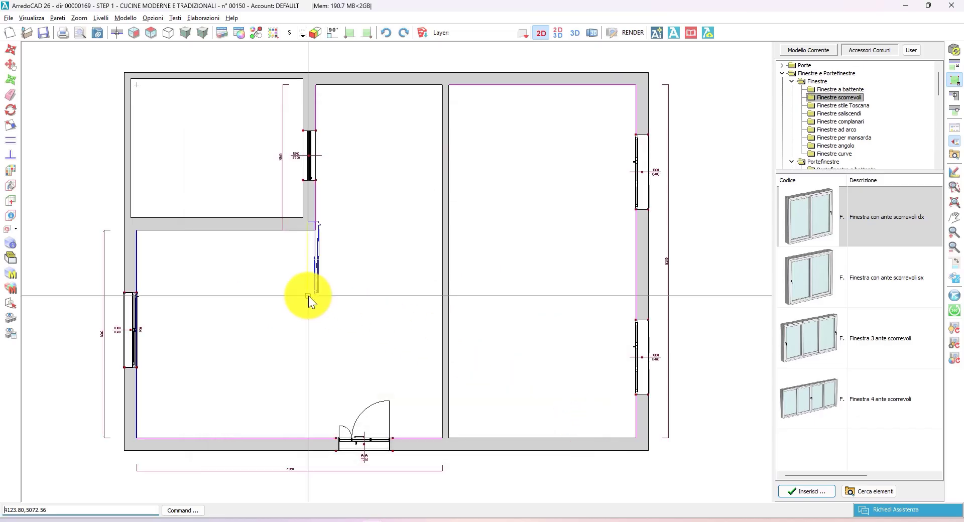
# Step: Place a second right sliding window on the upper-left room's outer left wall with P 900, internal structure position and a sill, and finish inserting
pyautogui.click(130, 182)
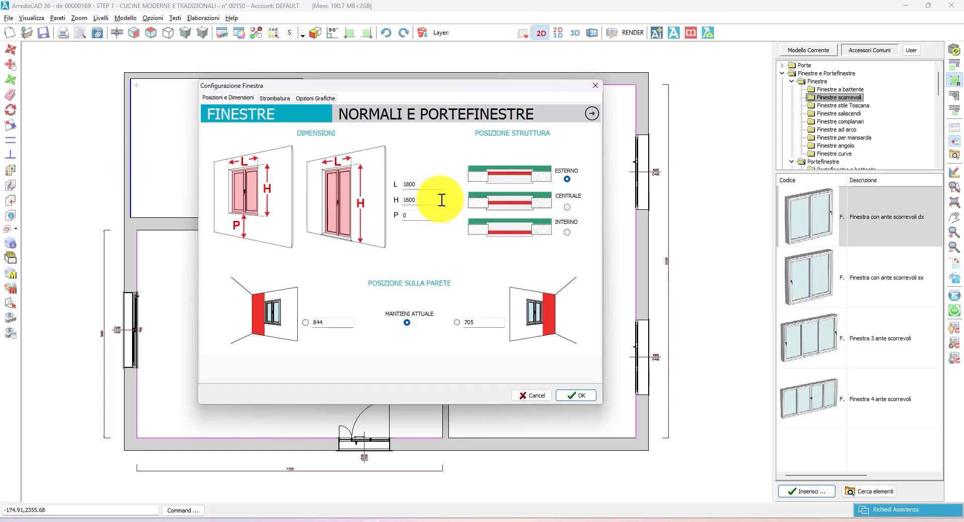
pyautogui.write('900')
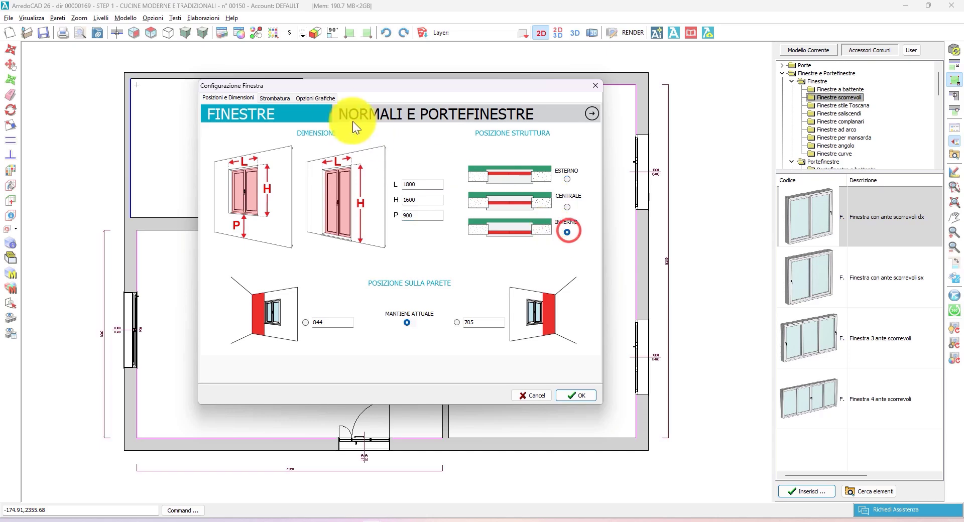
pyautogui.click(315, 98)
pyautogui.click(447, 149)
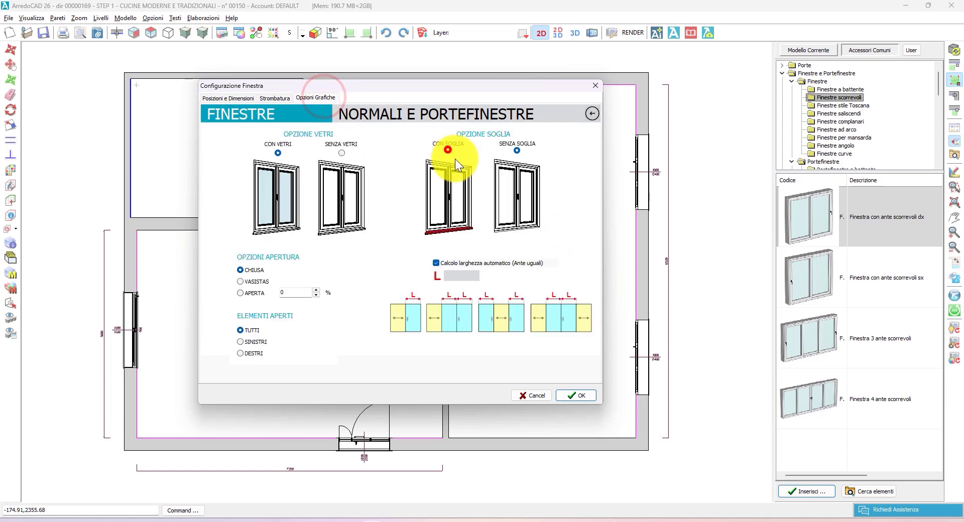
pyautogui.click(578, 395)
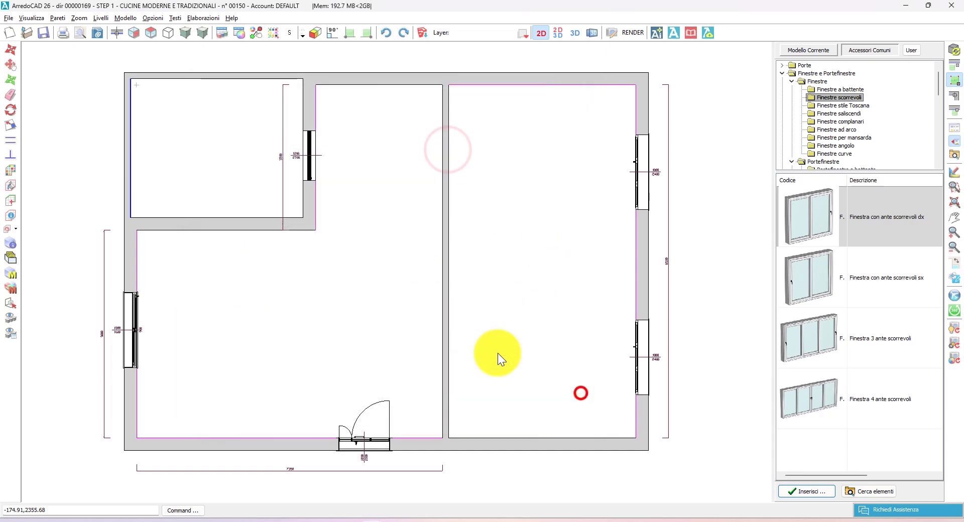
pyautogui.rightClick(391, 287)
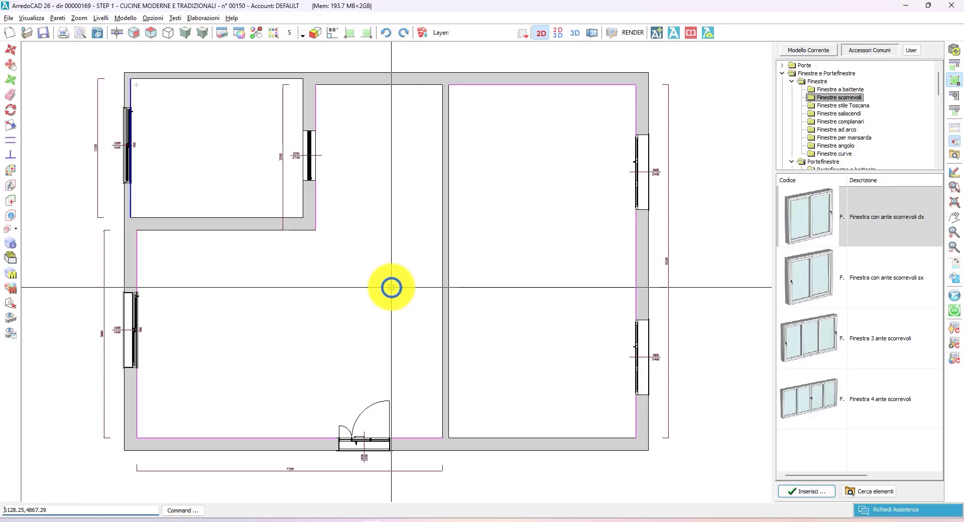
# Step: Find Vano quadrato 3 Lati among the Per Pareti items of Elementi Taglianti and start inserting it
pyautogui.click(782, 73)
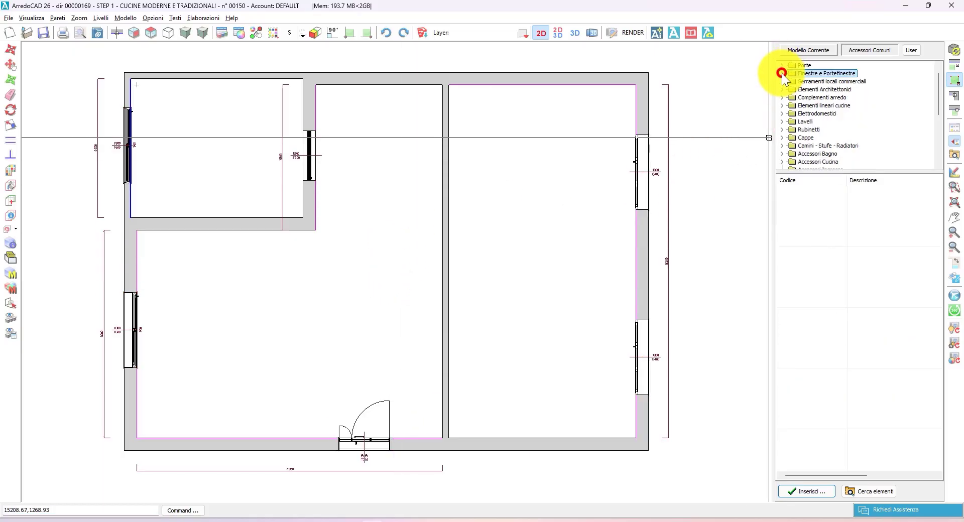
pyautogui.click(782, 90)
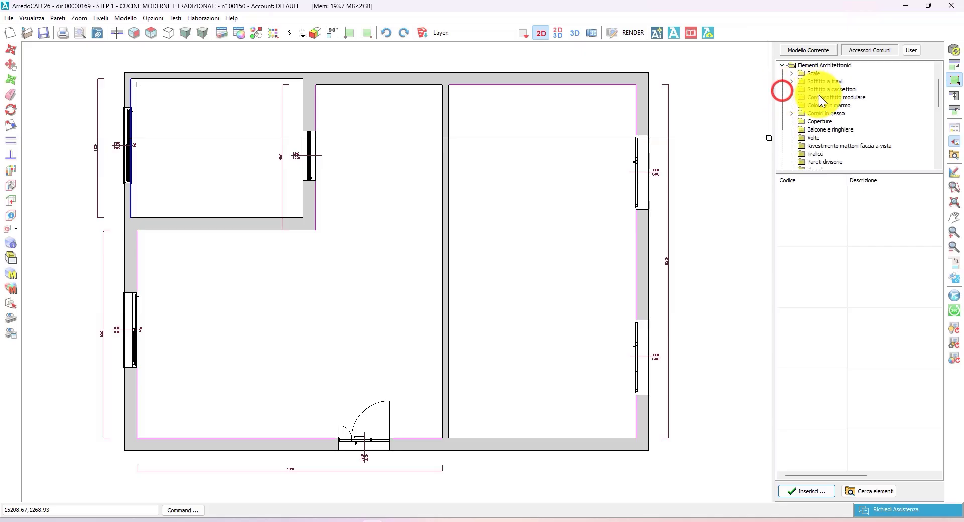
pyautogui.click(783, 65)
pyautogui.scroll(-3, 829, 113)
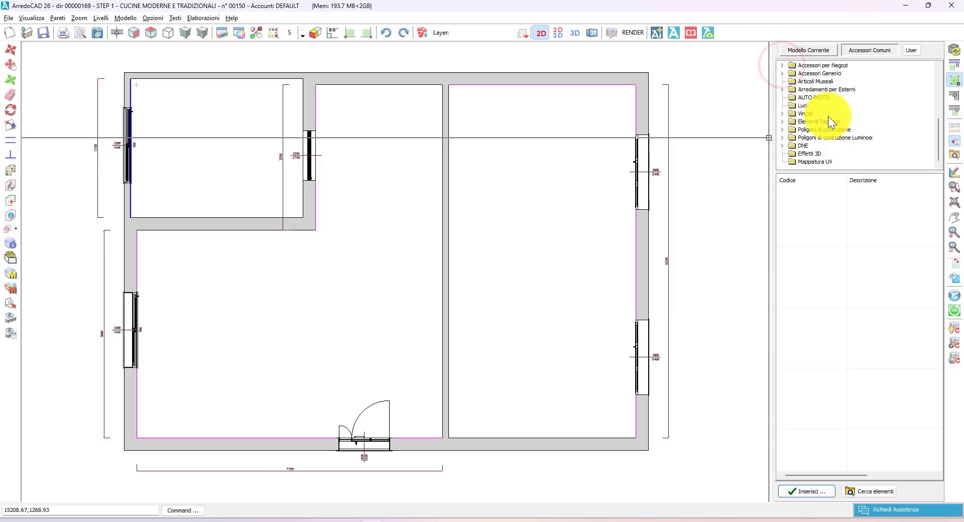
pyautogui.click(784, 122)
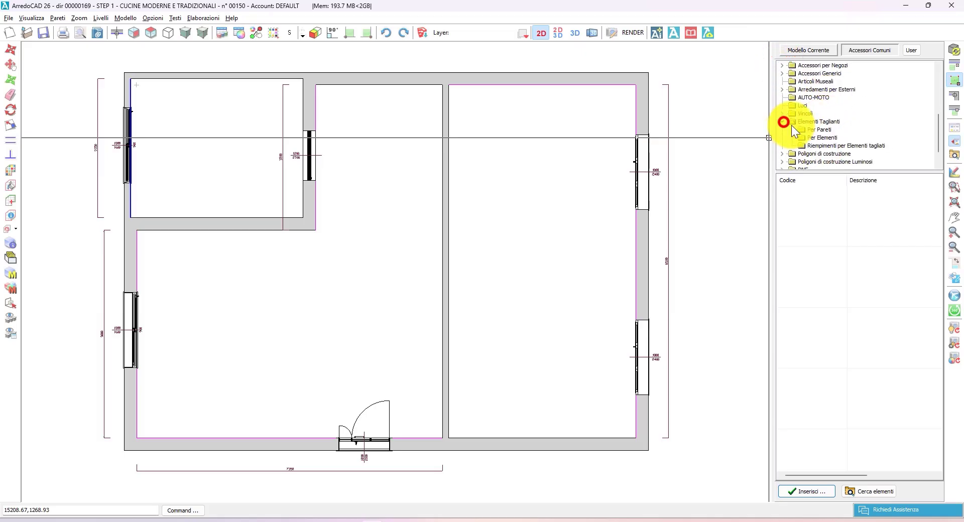
pyautogui.click(816, 130)
pyautogui.scroll(5, 864, 271)
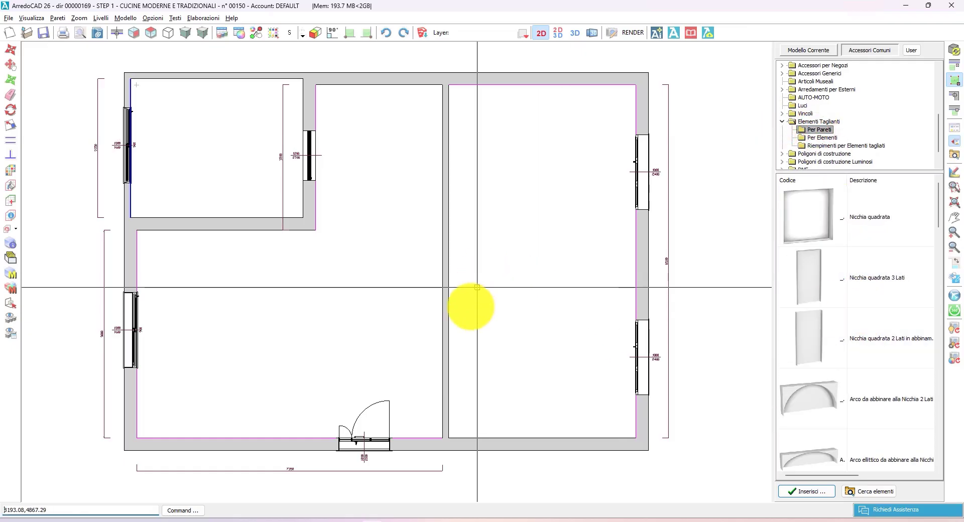
pyautogui.scroll(-5, 840, 331)
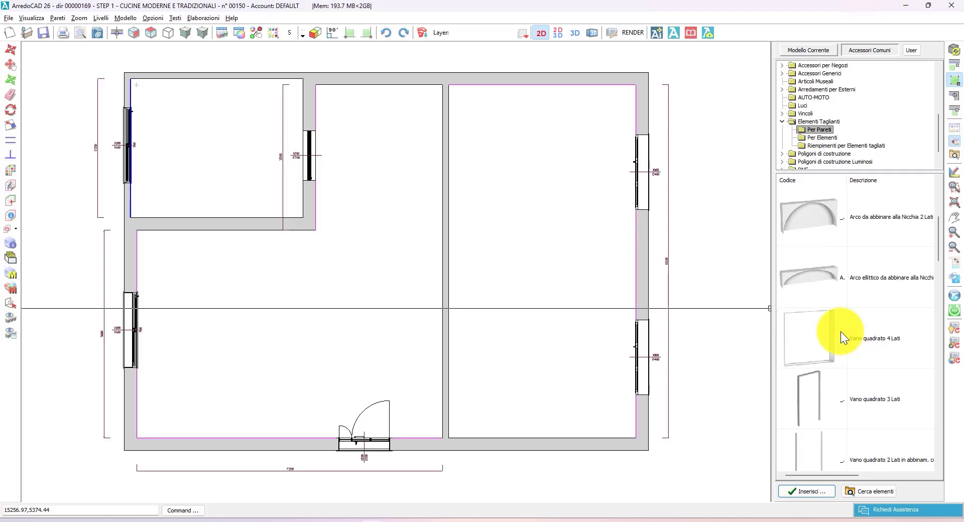
pyautogui.click(849, 205)
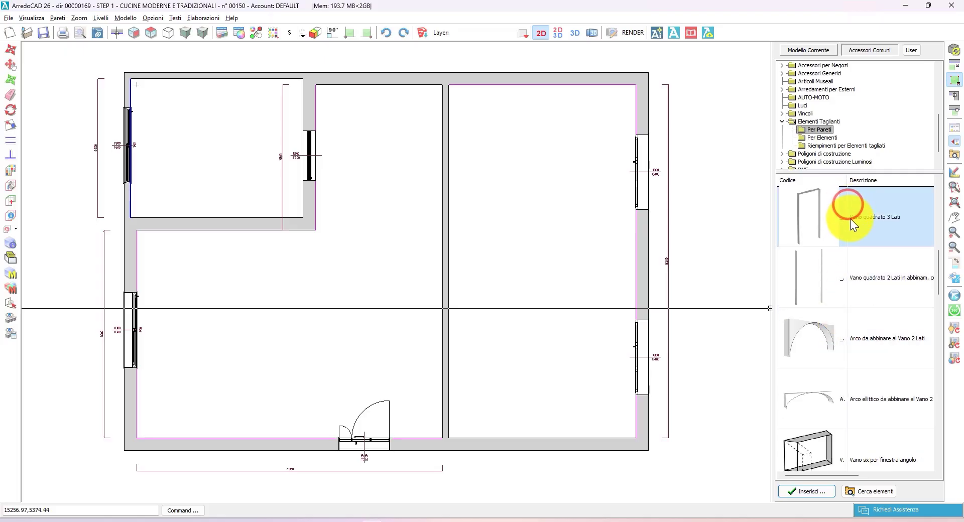
pyautogui.doubleClick(851, 218)
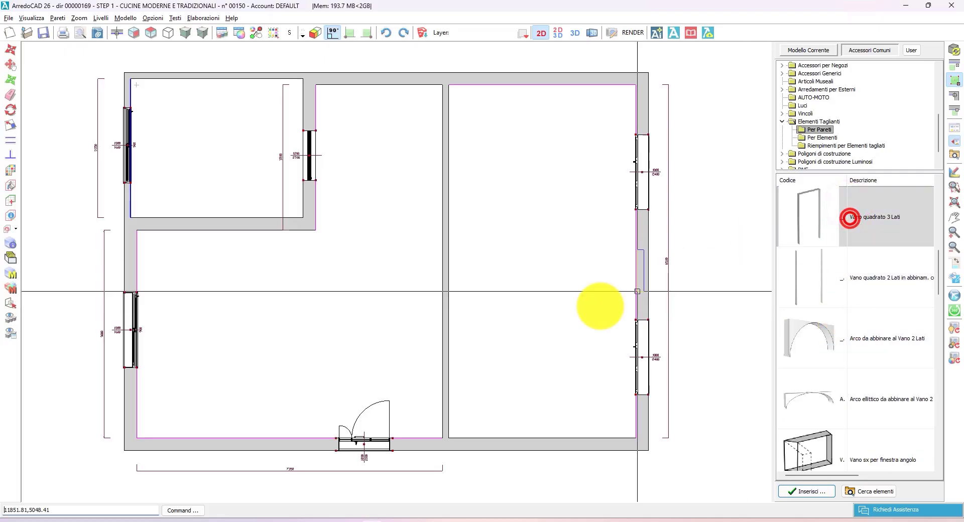
# Step: Insert the opening in the long partition wall with a left distance of 1400 and a width of 3400, and place its dimension line
pyautogui.click(450, 396)
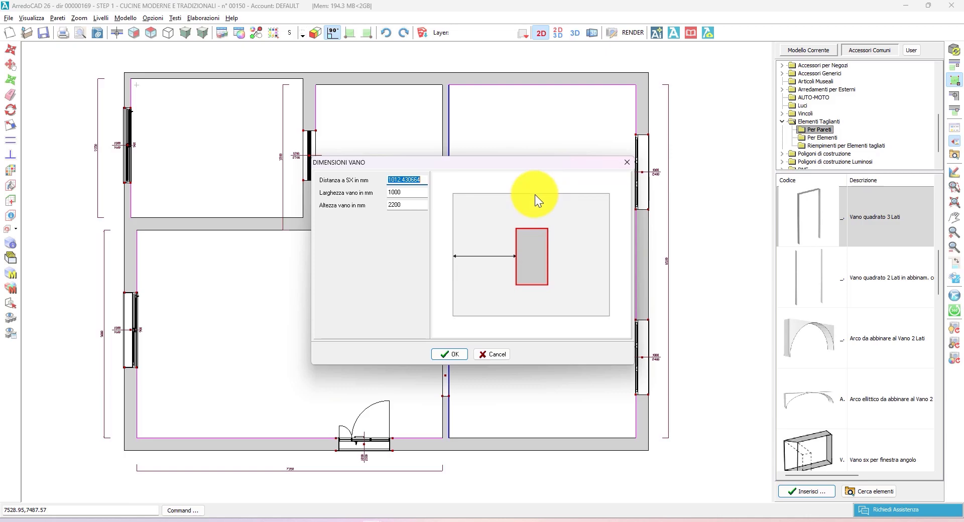
pyautogui.write('1400')
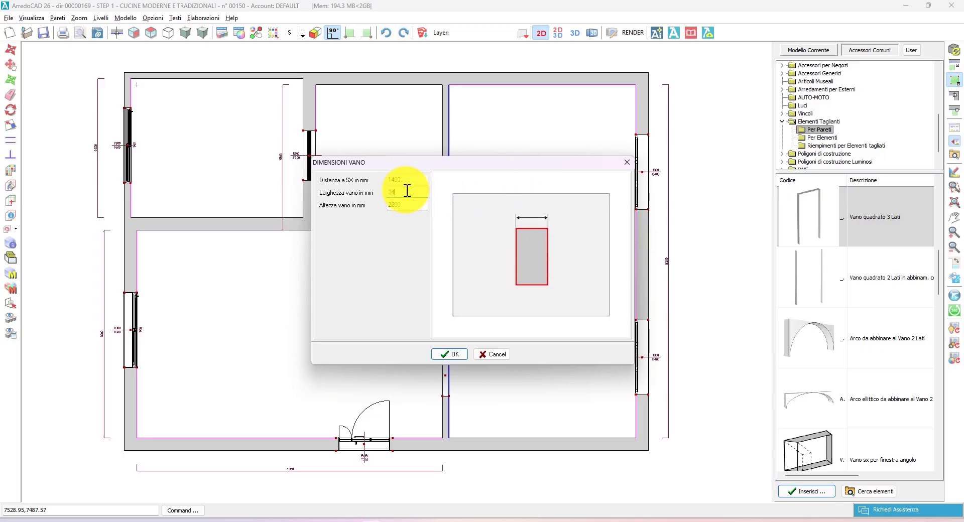
pyautogui.write('2400')
pyautogui.click(444, 354)
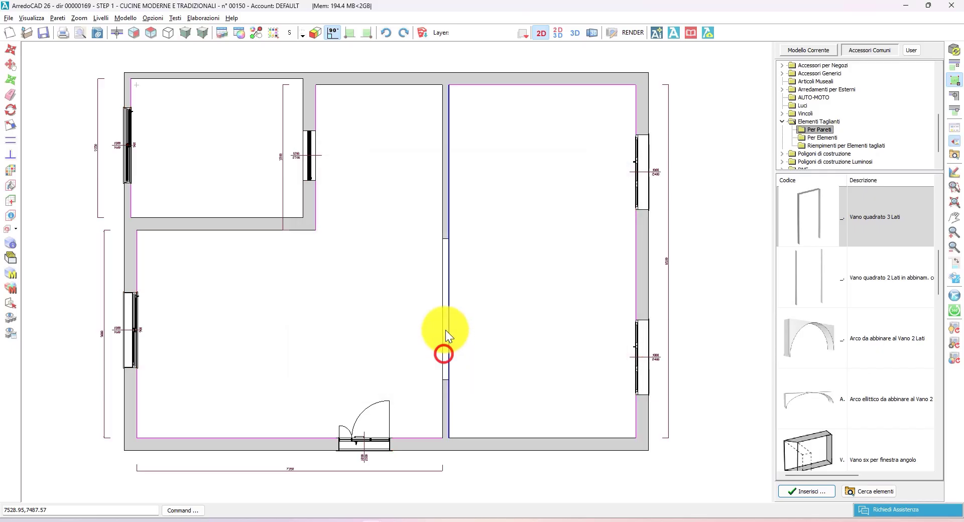
pyautogui.click(415, 304)
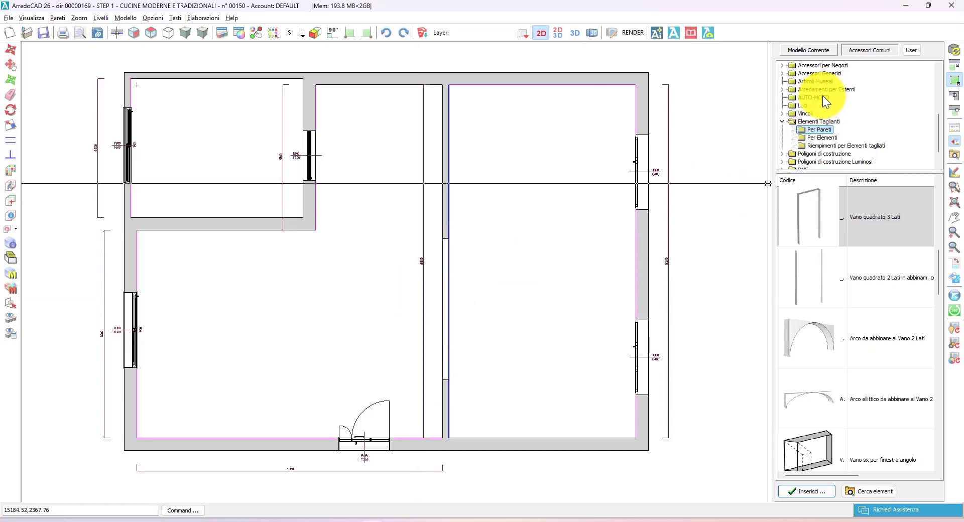
# Step: Choose Balcone from Balcone e ringhiere and position it on the outer face of the right wall between the French doors
pyautogui.scroll(5, 824, 98)
pyautogui.click(784, 95)
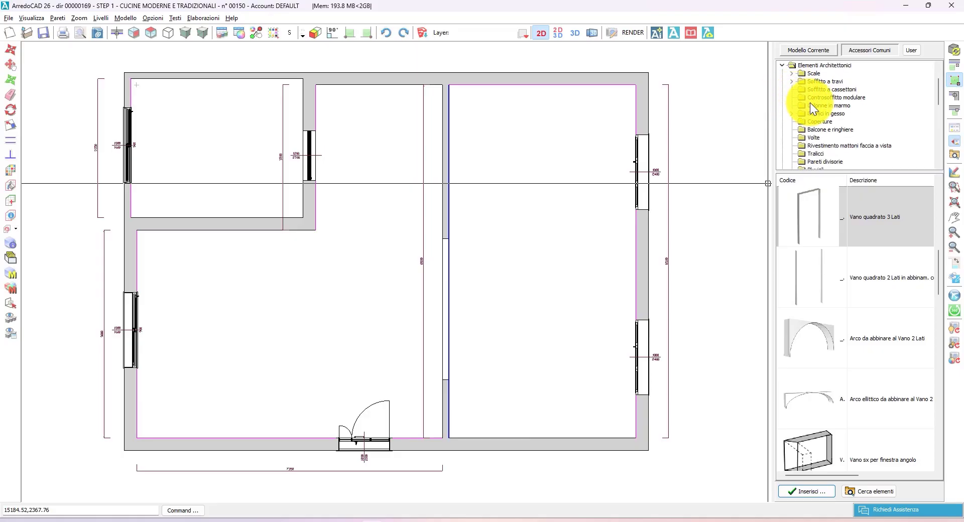
pyautogui.click(831, 129)
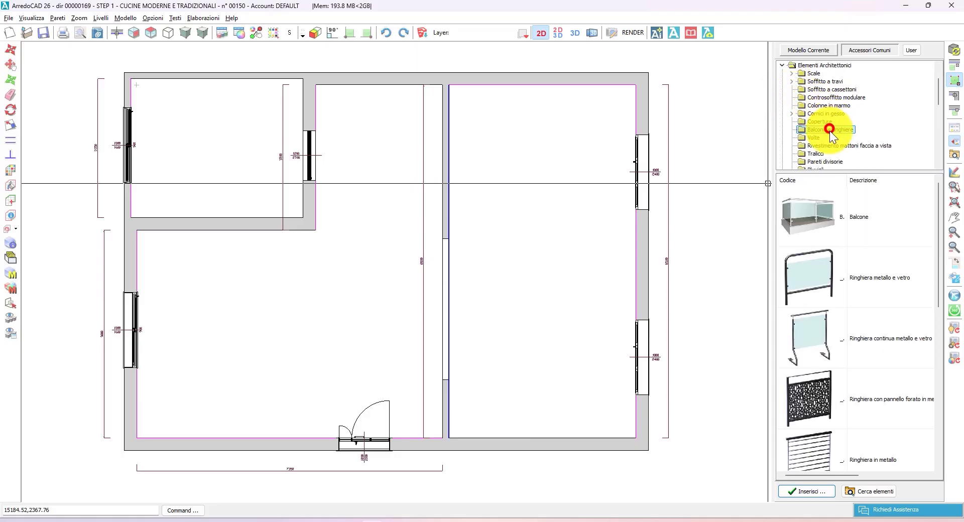
pyautogui.doubleClick(822, 218)
pyautogui.moveTo(707, 233); pyautogui.dragTo(600, 249, button='middle')
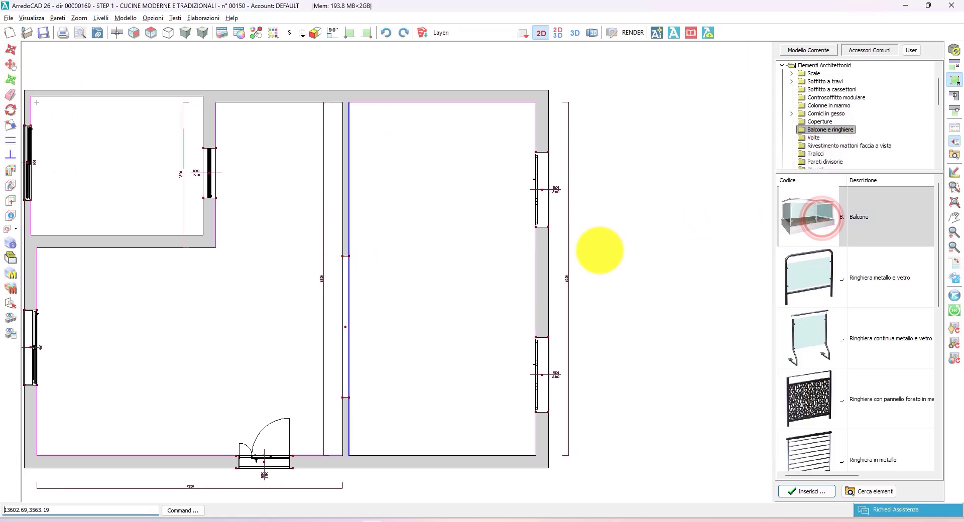
pyautogui.click(547, 227)
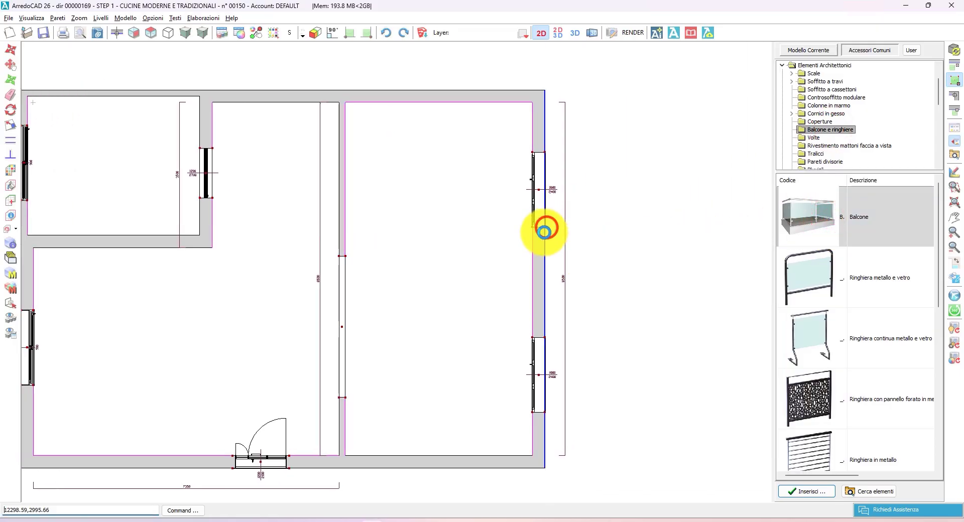
pyautogui.moveTo(387, 122); pyautogui.dragTo(399, 131)
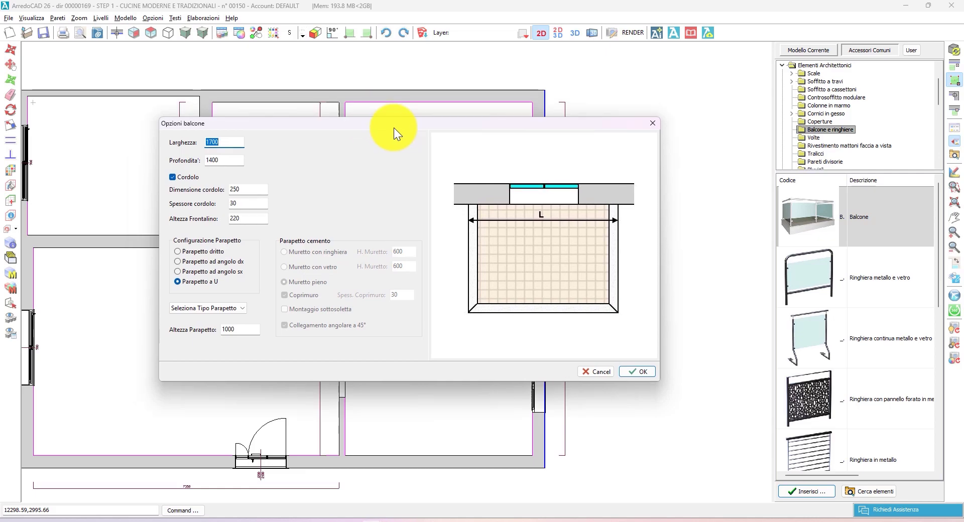
# Step: Examine the balcony's depth, kerb and railing options, preview several railing types including Ringhiera 1, and cancel the balcony insertion
pyautogui.click(219, 160)
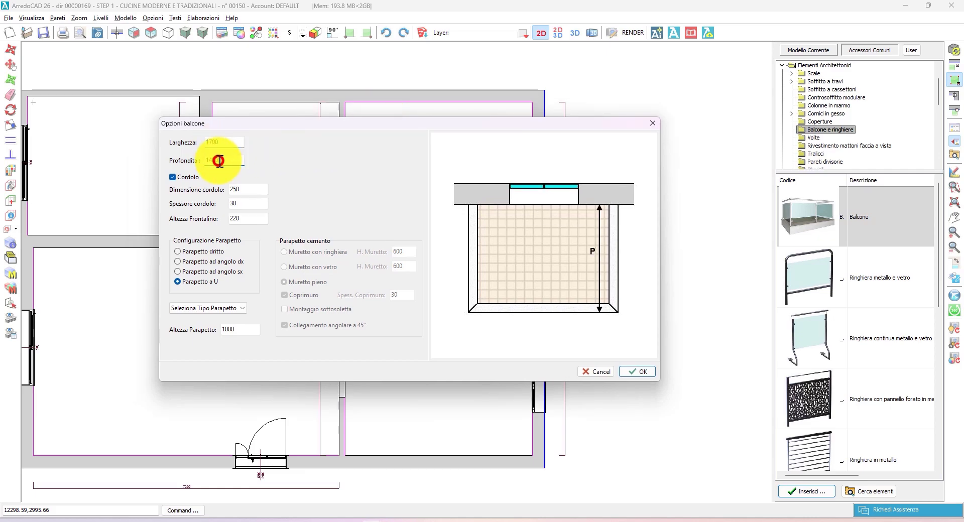
pyautogui.click(173, 176)
pyautogui.click(251, 203)
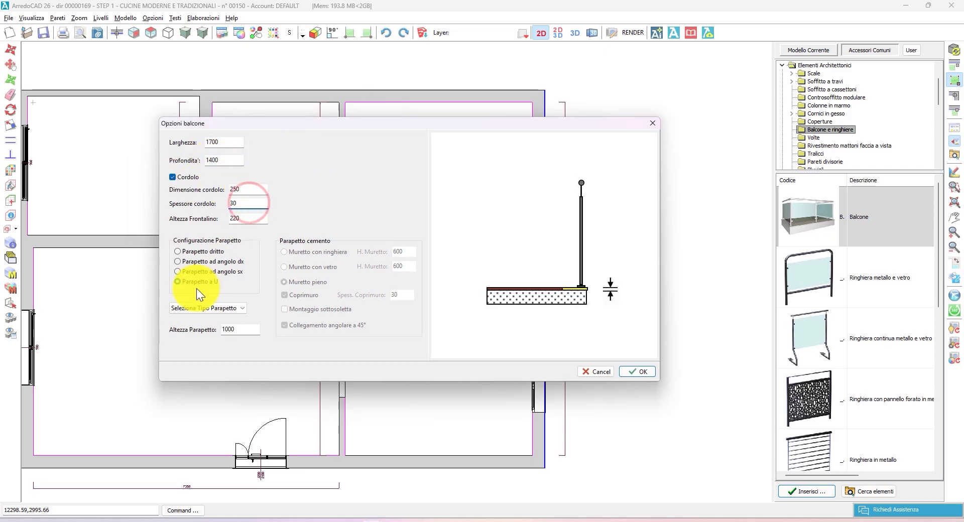
pyautogui.click(217, 308)
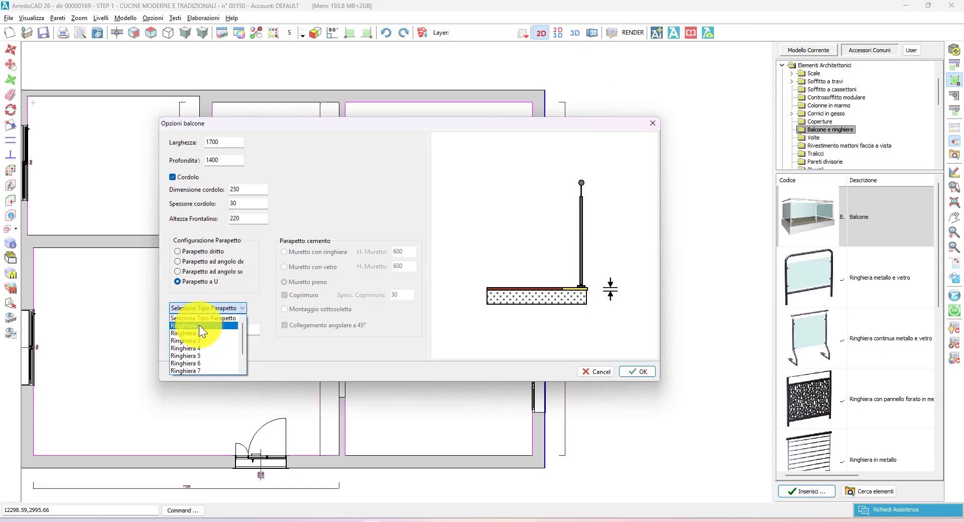
pyautogui.press('Down')
pyautogui.press('Down')
pyautogui.press('Down')
pyautogui.press('Down')
pyautogui.press('Down')
pyautogui.press('Up')
pyautogui.press('Up')
pyautogui.press('Up')
pyautogui.press('Up')
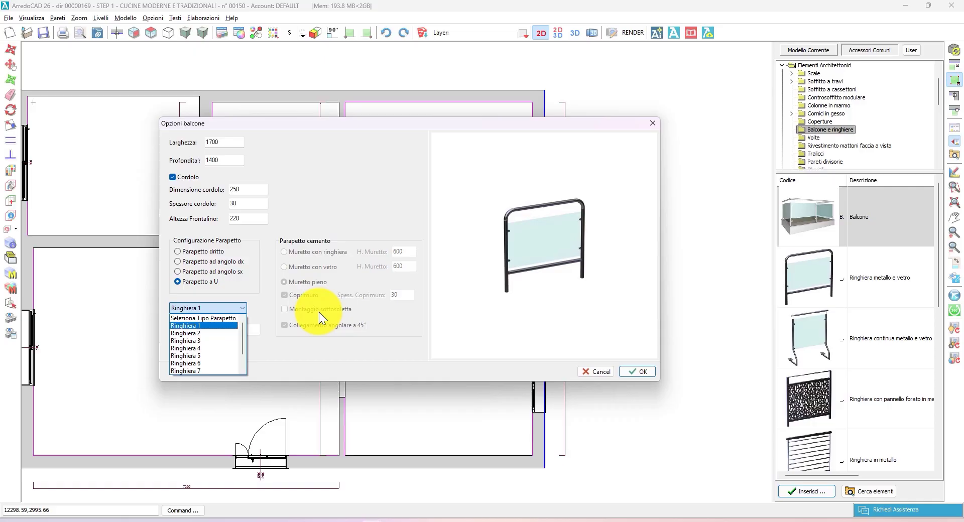
pyautogui.click(599, 373)
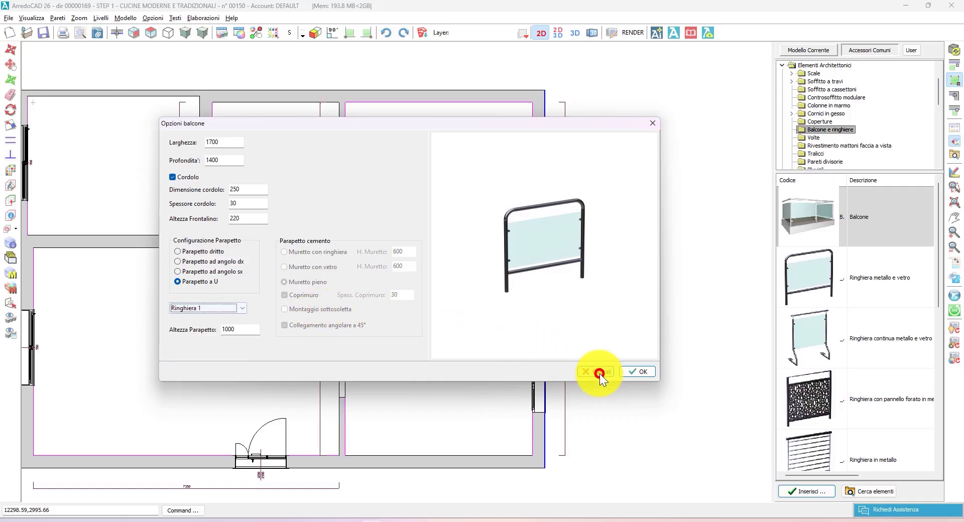
pyautogui.click(594, 369)
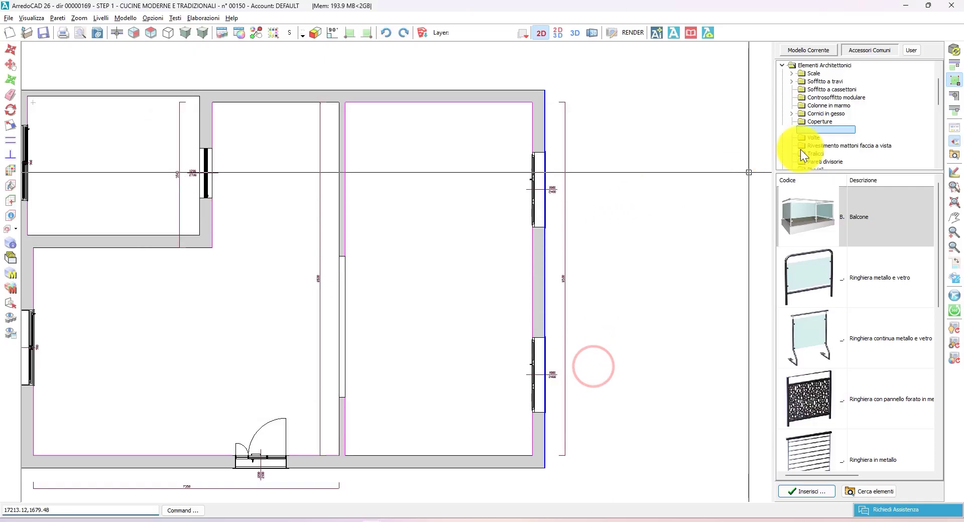
# Step: Choose Scala Parametrica from the Scale category and set its insertion point in the right room beside the partition wall opening
pyautogui.click(794, 72)
pyautogui.click(820, 81)
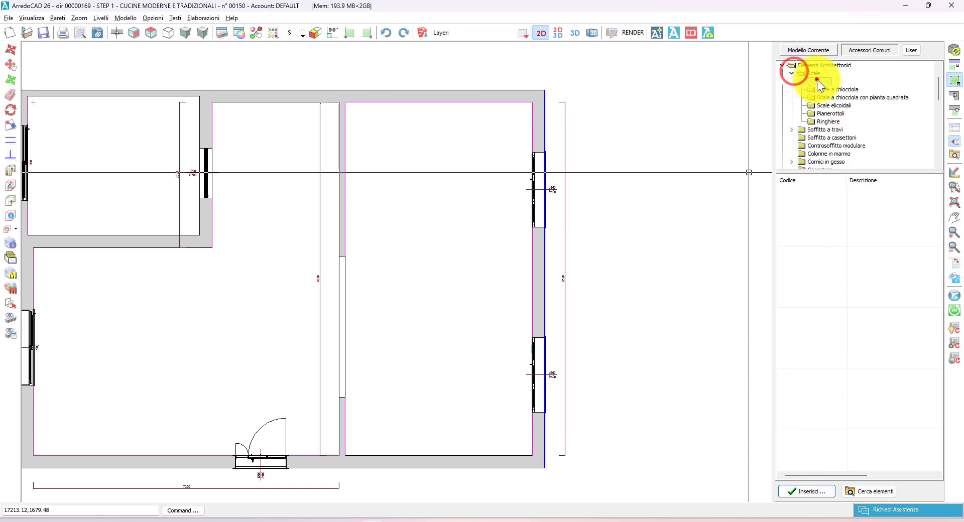
pyautogui.doubleClick(827, 206)
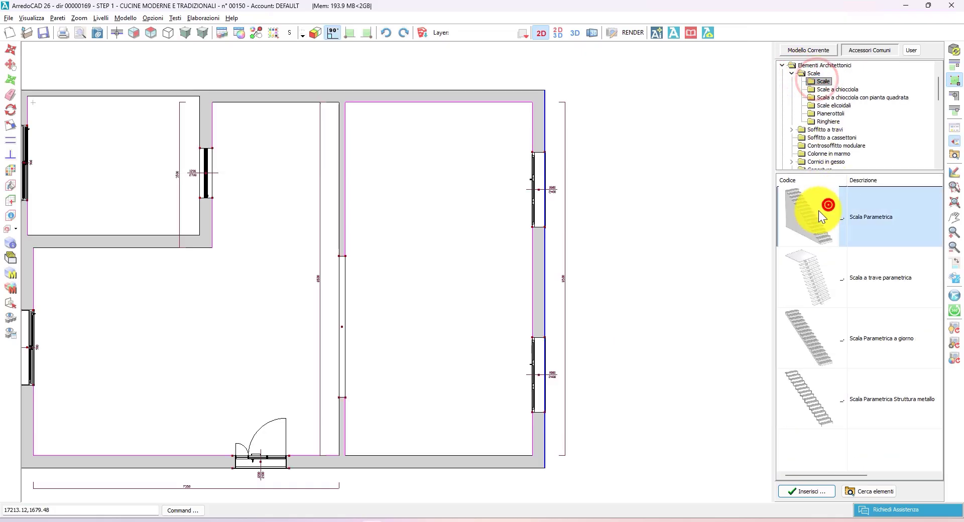
pyautogui.click(357, 264)
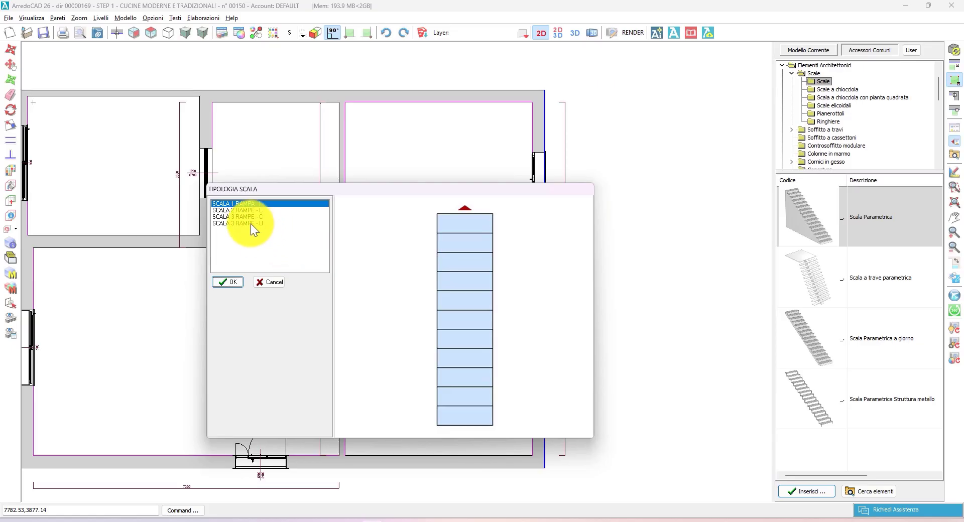
# Step: Compare the staircase layouts, choose SCALA 2 RAMPE - L and accept the clockwise direction
pyautogui.click(245, 211)
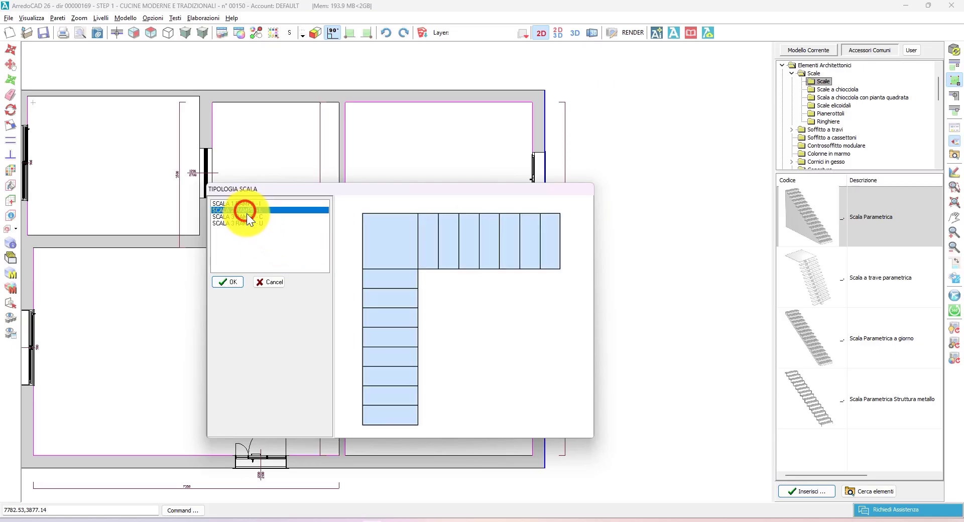
pyautogui.click(246, 216)
pyautogui.click(246, 204)
pyautogui.click(246, 210)
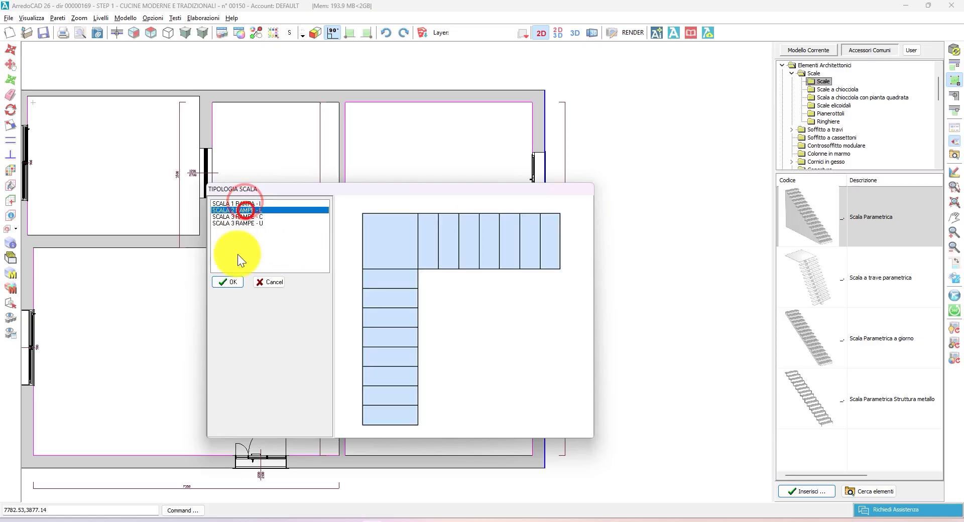
pyautogui.click(229, 282)
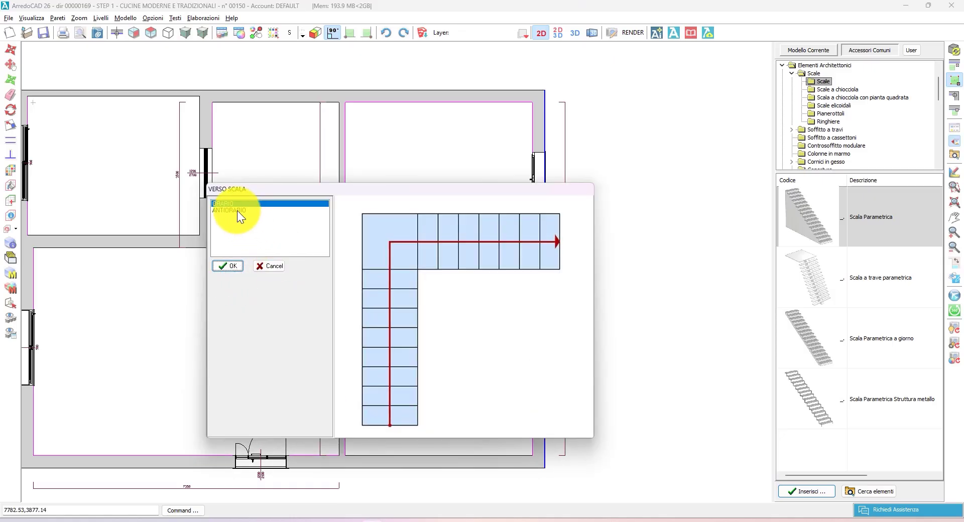
pyautogui.click(229, 262)
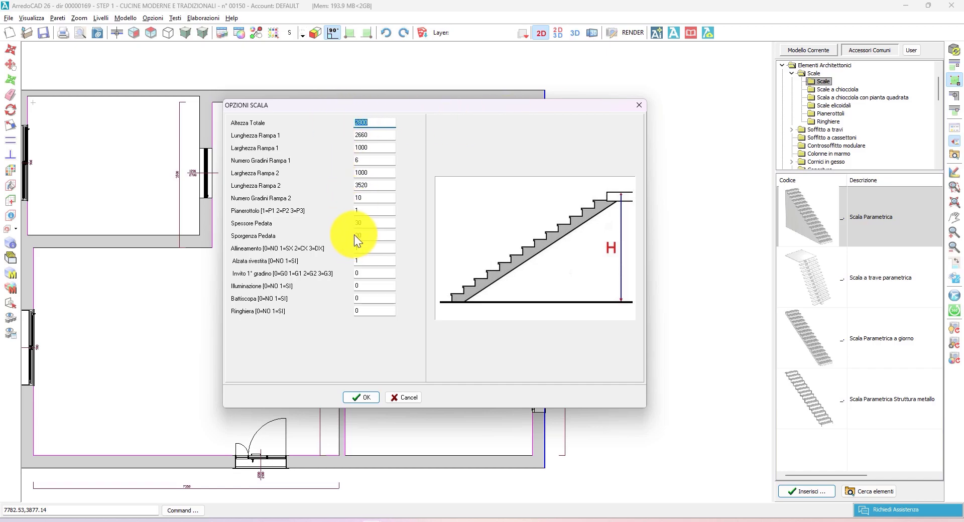
# Step: Set Battiscopa and Ringhiera to 1 in the staircase options and choose the Ringhiera a soffitto railing
pyautogui.click(361, 298)
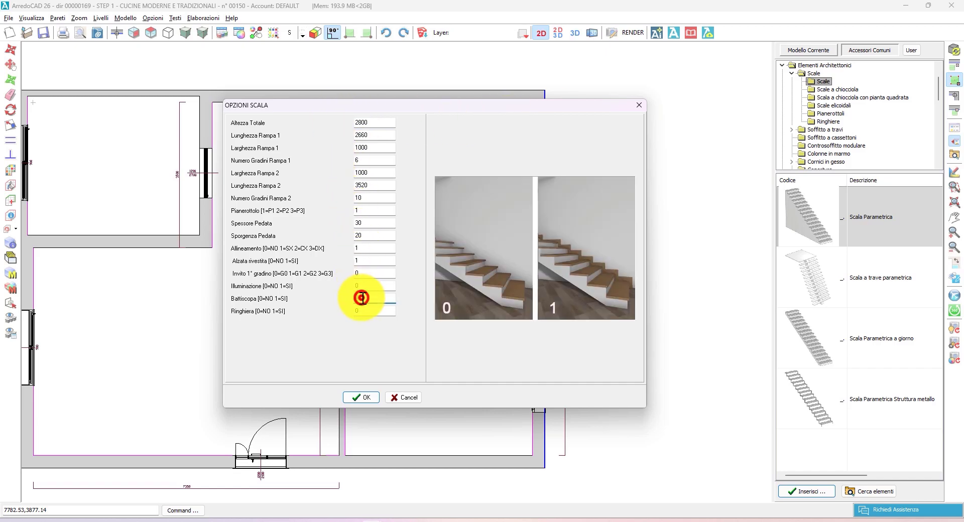
pyautogui.click(365, 311)
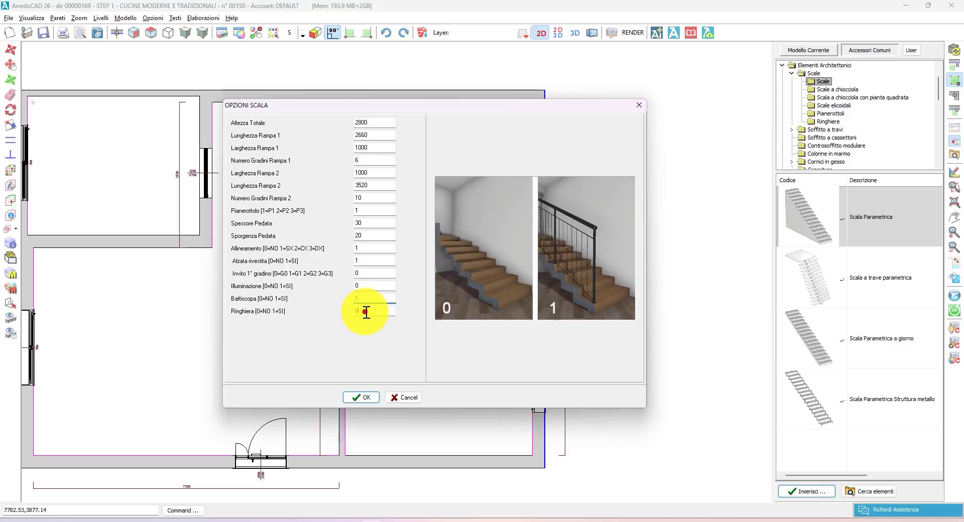
pyautogui.click(363, 396)
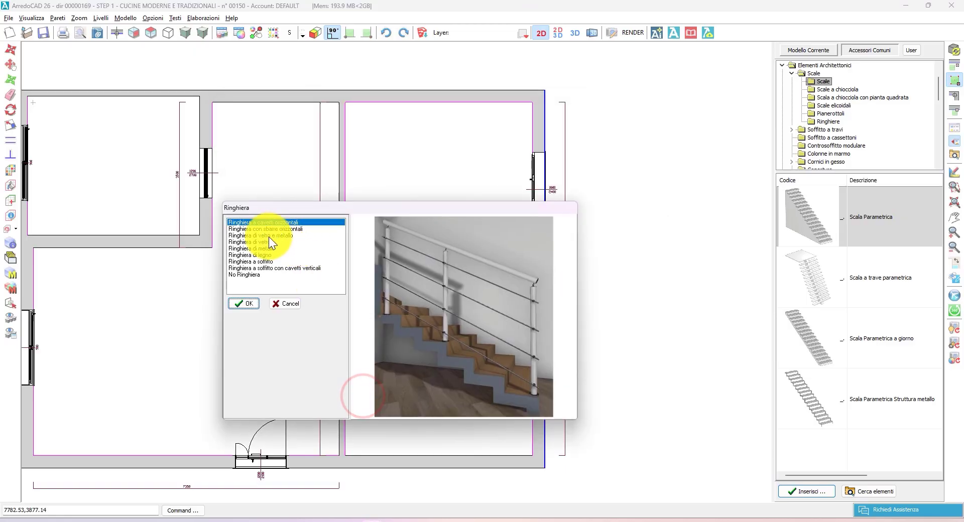
pyautogui.moveTo(267, 236); pyautogui.dragTo(258, 260)
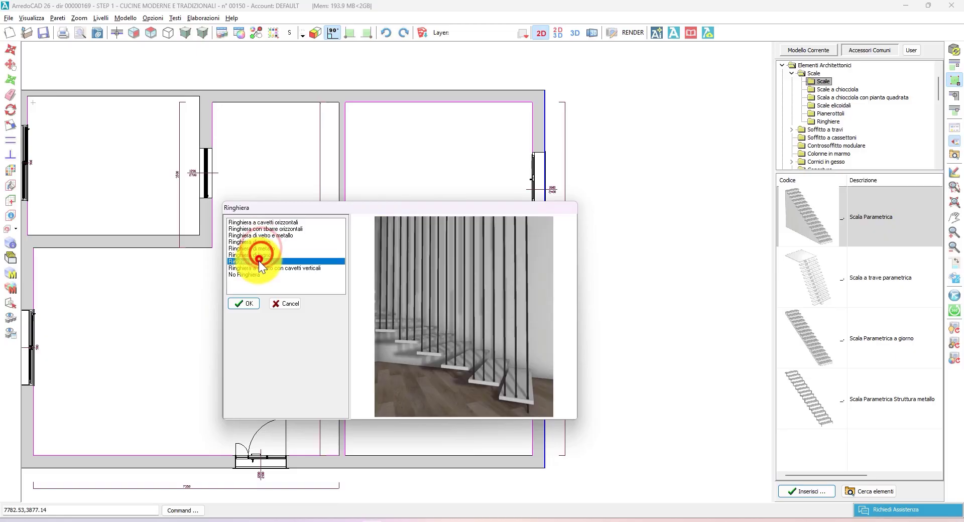
pyautogui.click(249, 303)
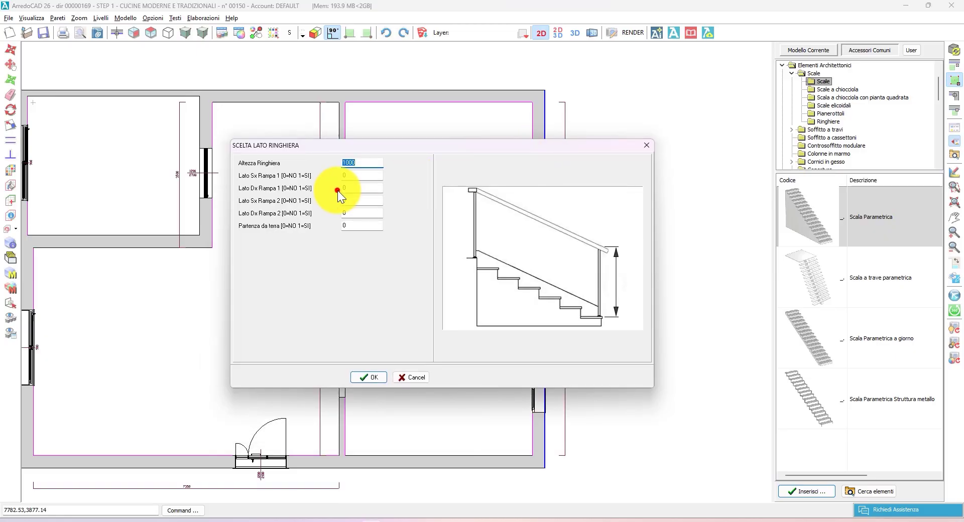
# Step: Set Lato Dx Rampa 1 and Lato Dx Rampa 2 to 1 for the railing, and accept the default skirting parameters
pyautogui.click(352, 190)
pyautogui.doubleClick(352, 188)
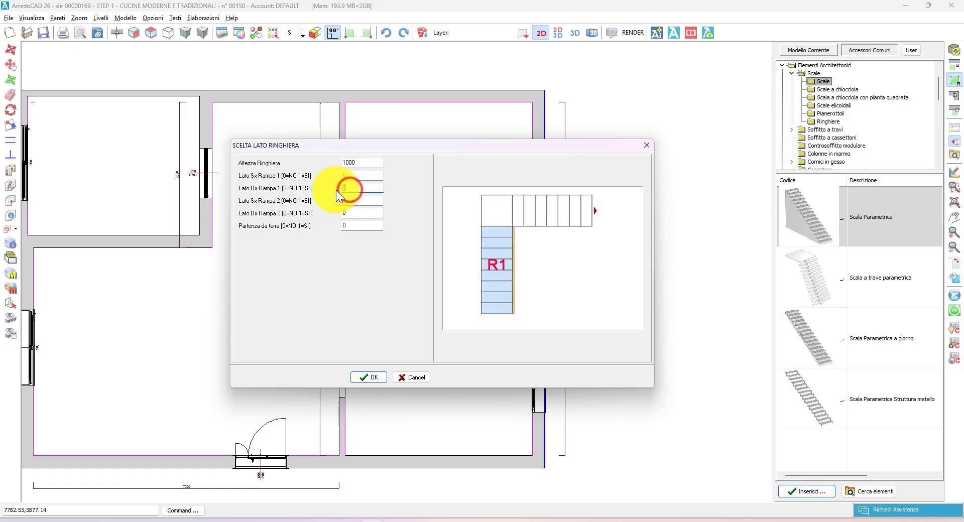
pyautogui.click(350, 214)
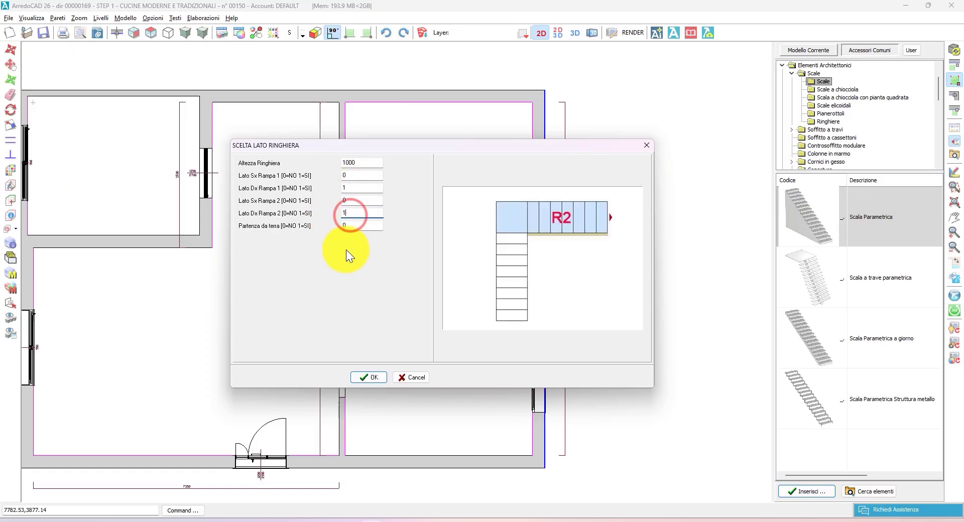
pyautogui.press('Return')
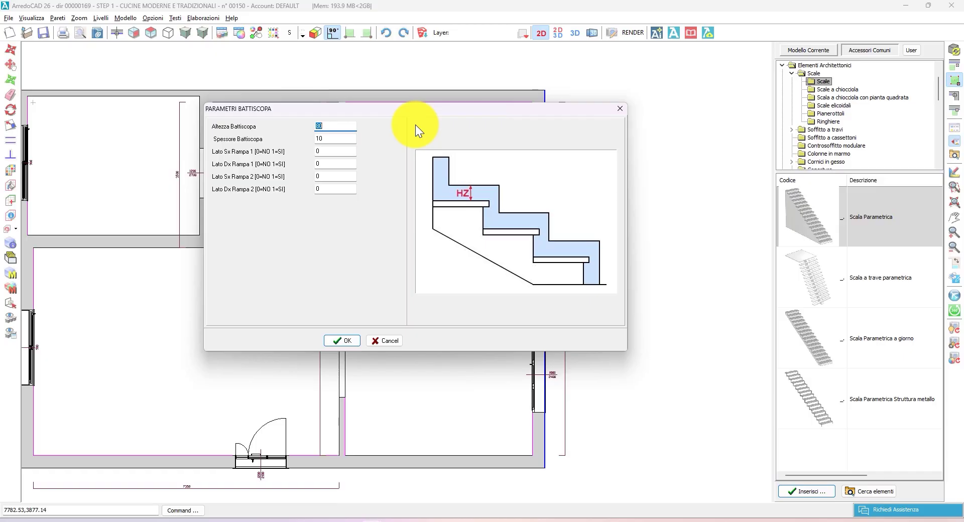
pyautogui.press('Return')
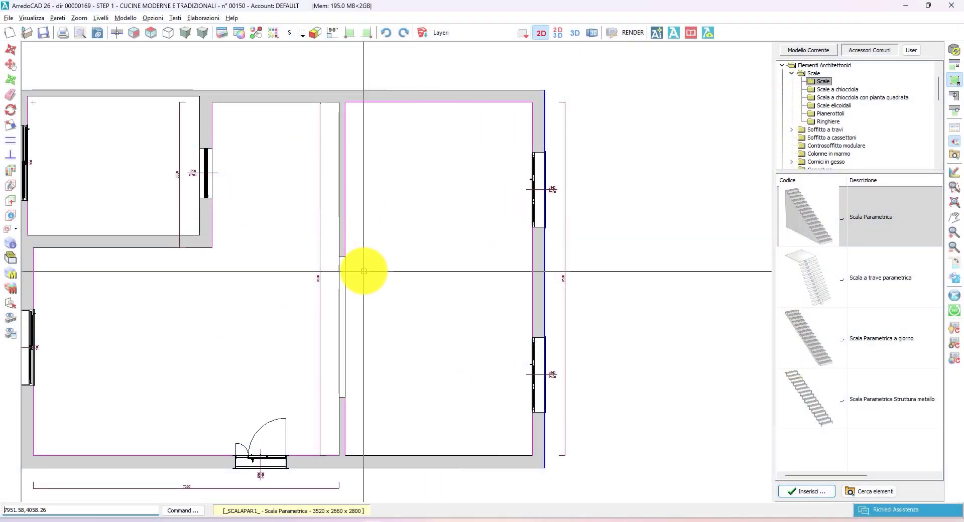
# Step: Examine the 3D solids offered in the Oggetti 3D category of Poligoni di costruzione in the accessories library
pyautogui.moveTo(363, 271); pyautogui.dragTo(437, 265, button='middle')
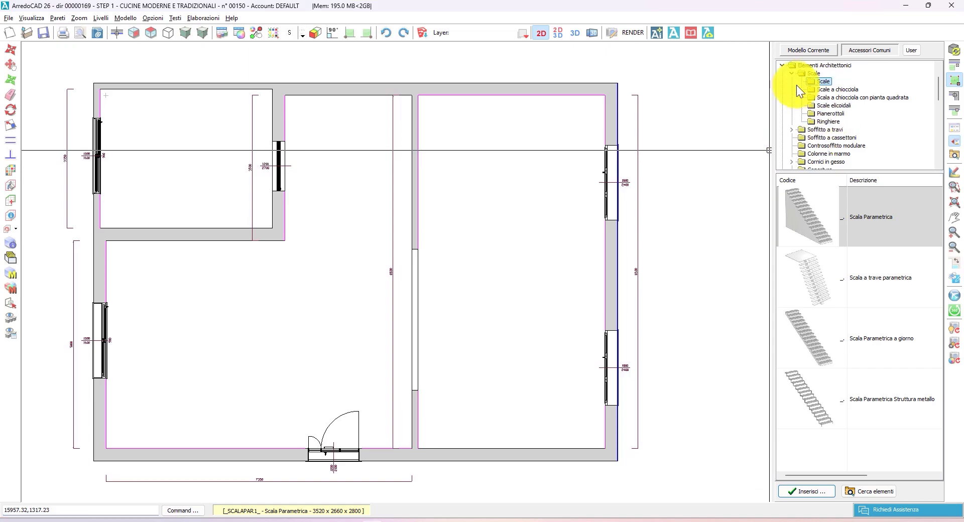
pyautogui.click(784, 65)
pyautogui.scroll(-5, 816, 104)
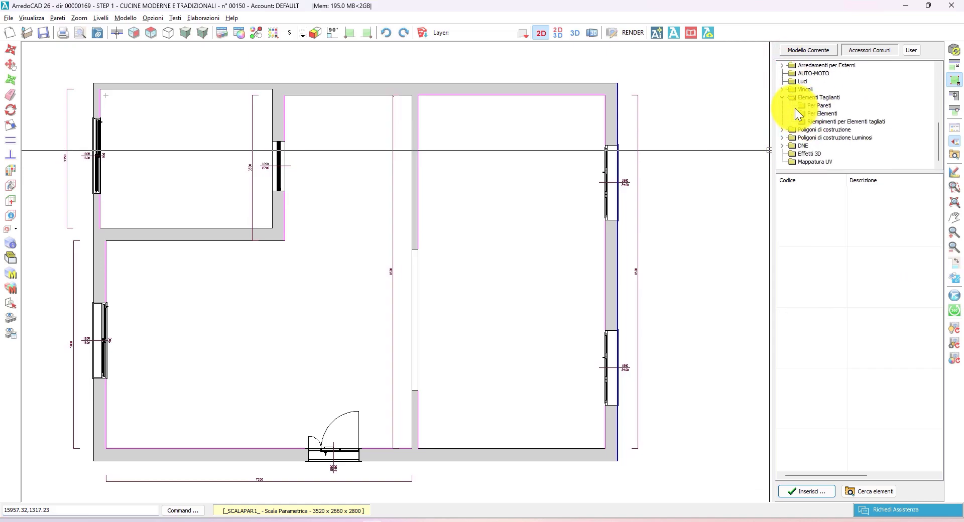
pyautogui.click(784, 98)
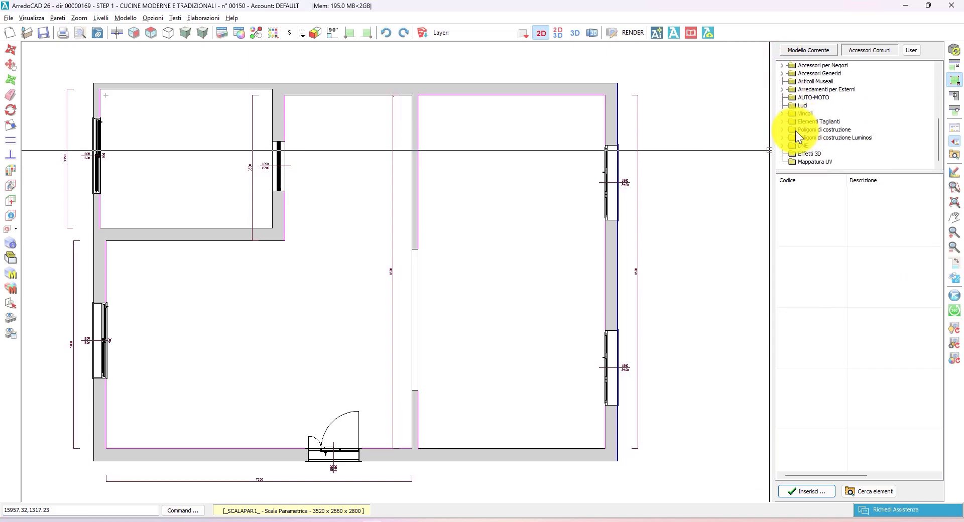
pyautogui.click(782, 129)
pyautogui.click(818, 137)
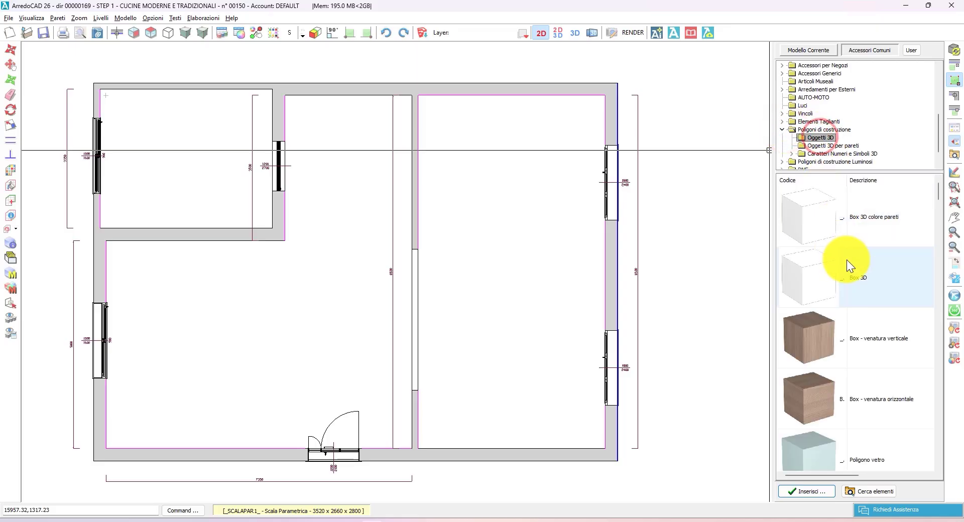
pyautogui.scroll(-8, 852, 286)
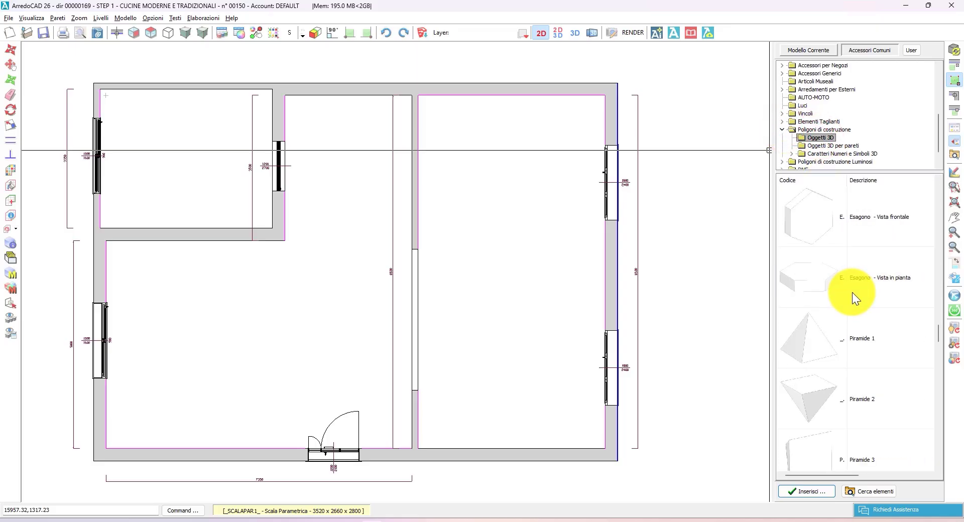
pyautogui.scroll(12, 852, 294)
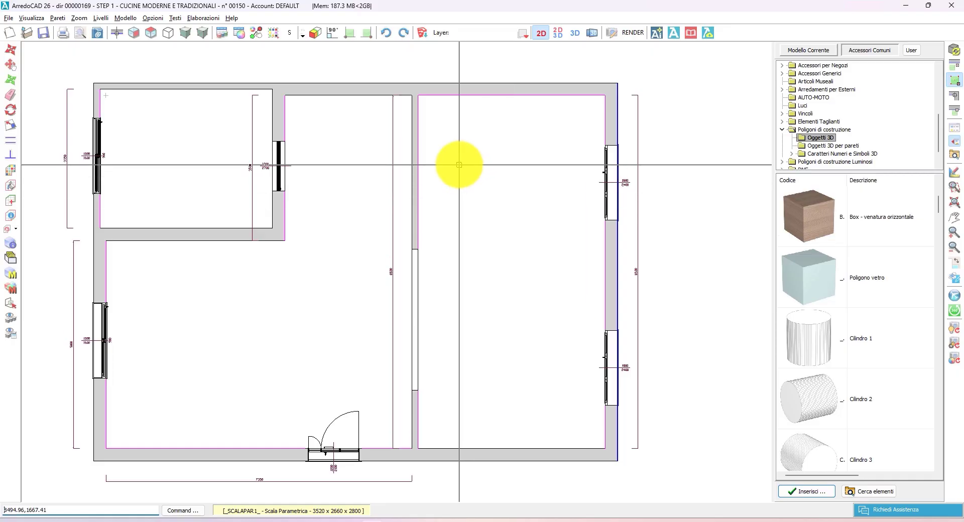
# Step: Select the right face of the partition wall with the opening and display it in front elevation
pyautogui.click(119, 33)
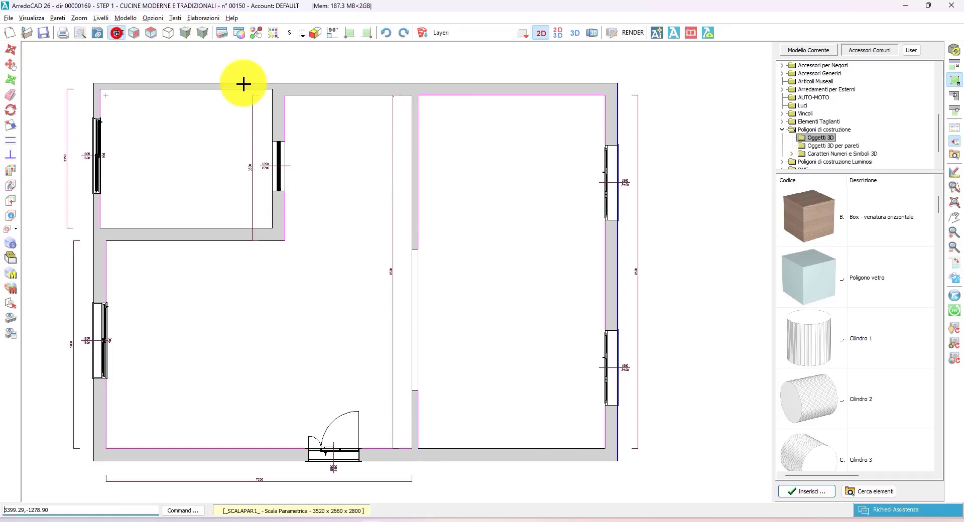
pyautogui.click(419, 154)
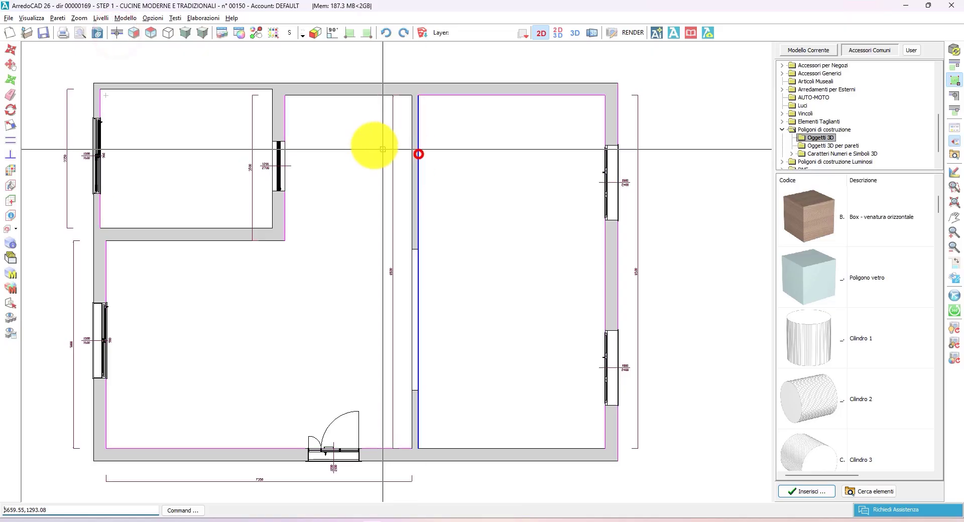
pyautogui.click(135, 32)
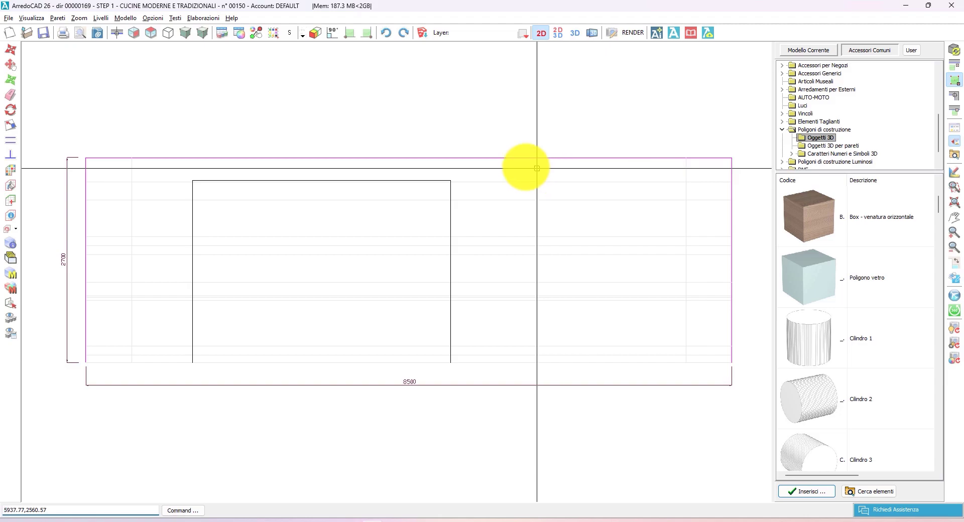
# Step: Start a Mobile in estemporanea outline at the wall's upper-right corner, enable the 90° constraint and draw a 200 mm segment downward
pyautogui.click(152, 18)
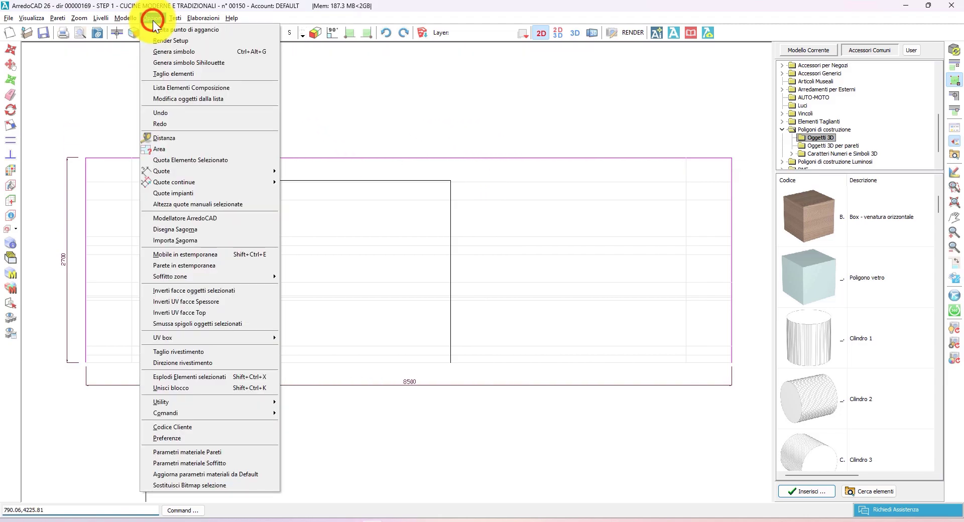
pyautogui.click(220, 254)
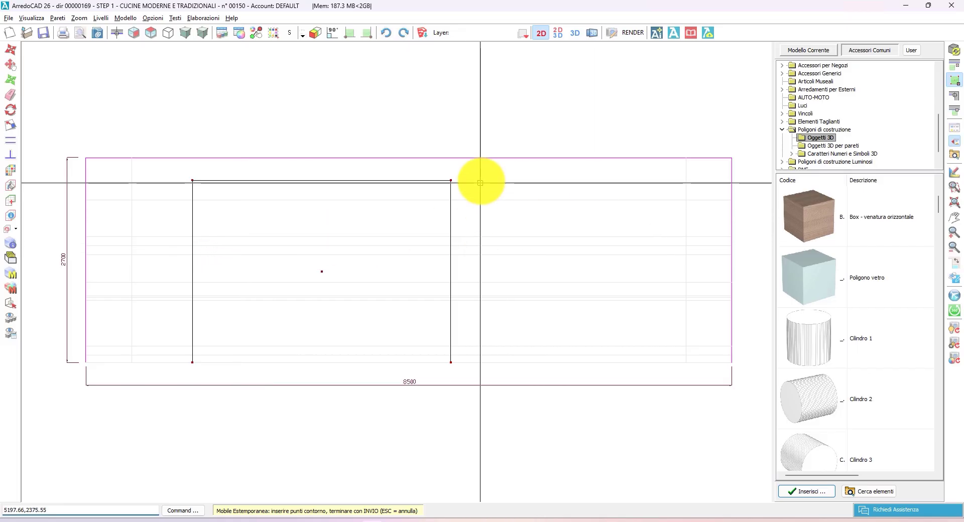
pyautogui.click(732, 158)
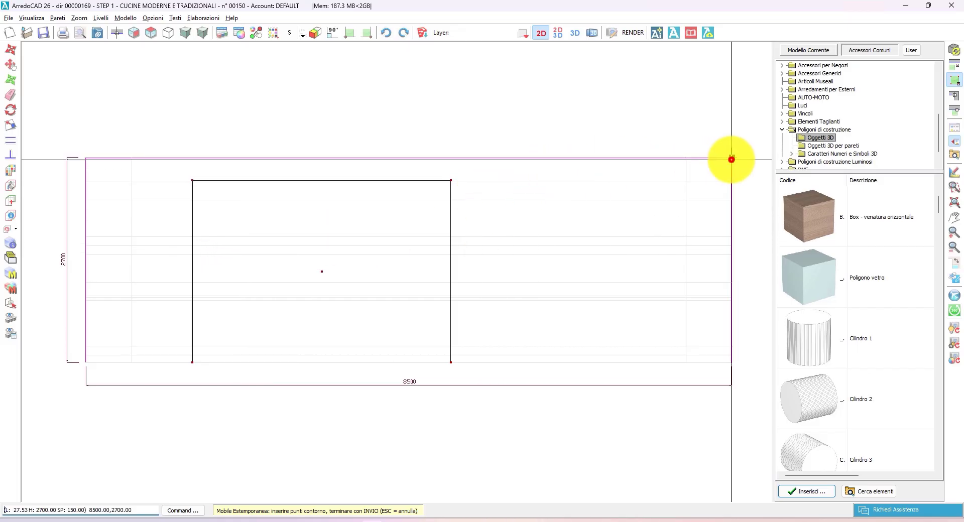
pyautogui.click(330, 35)
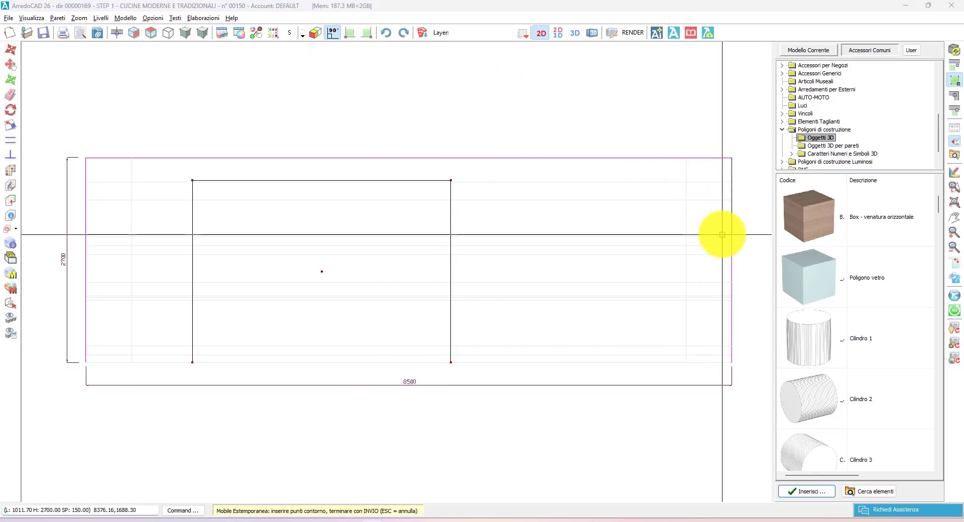
pyautogui.write('200')
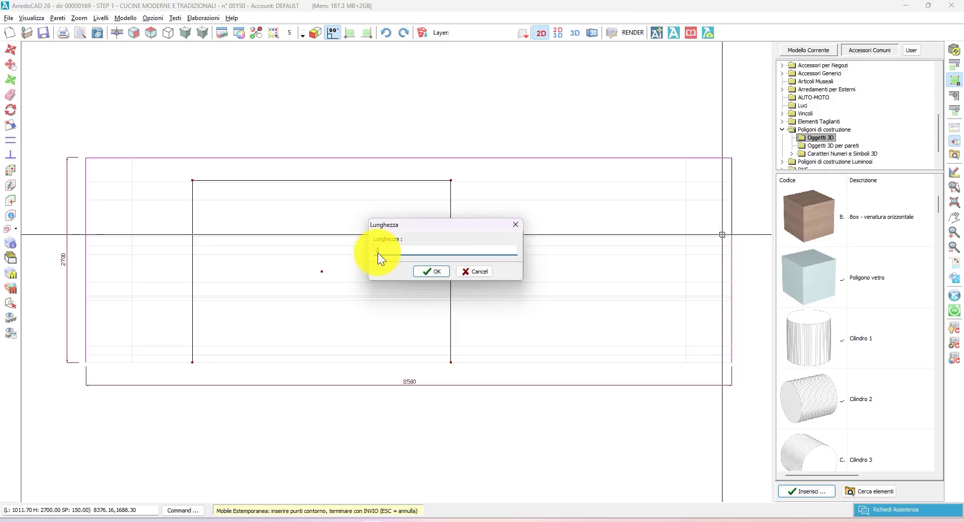
pyautogui.click(433, 272)
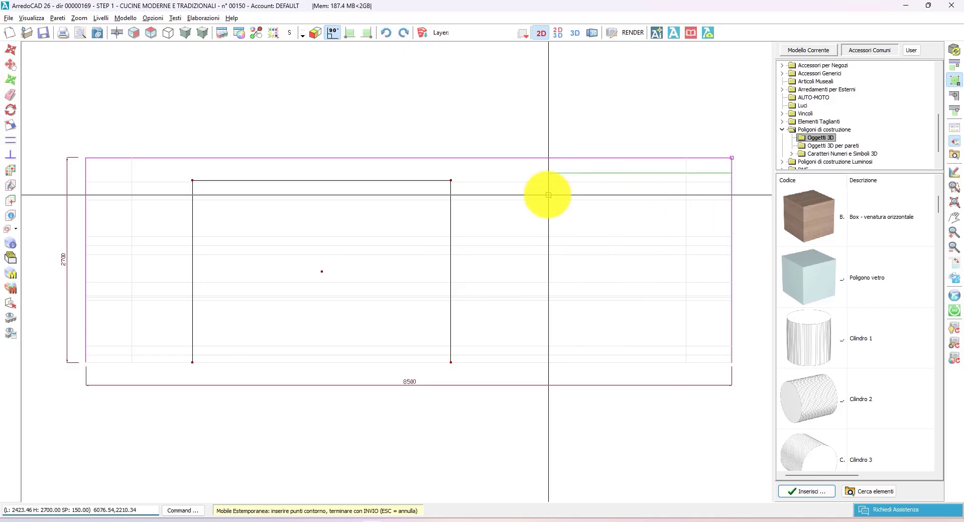
# Step: Continue the outline with segments of 2400 mm to the left, 100 mm upward and 150 mm to the right
pyautogui.write('2400')
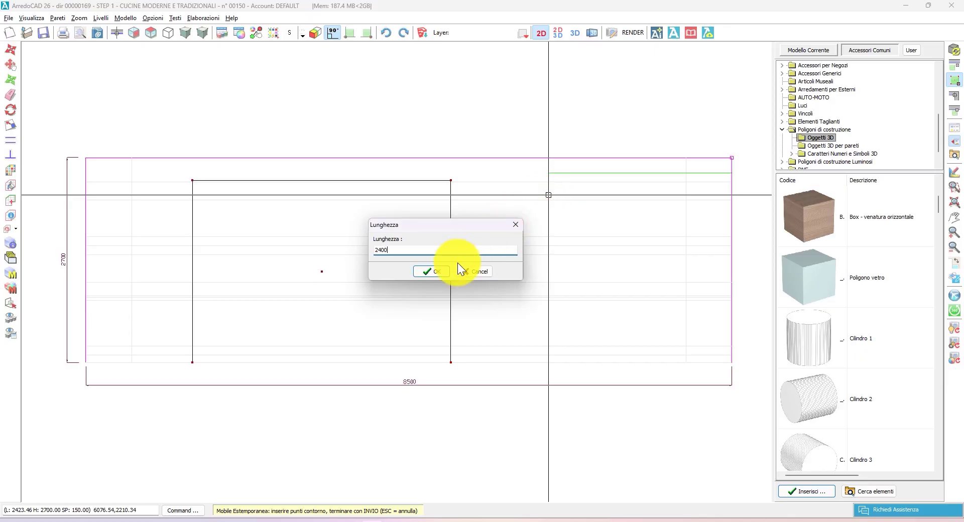
pyautogui.click(431, 273)
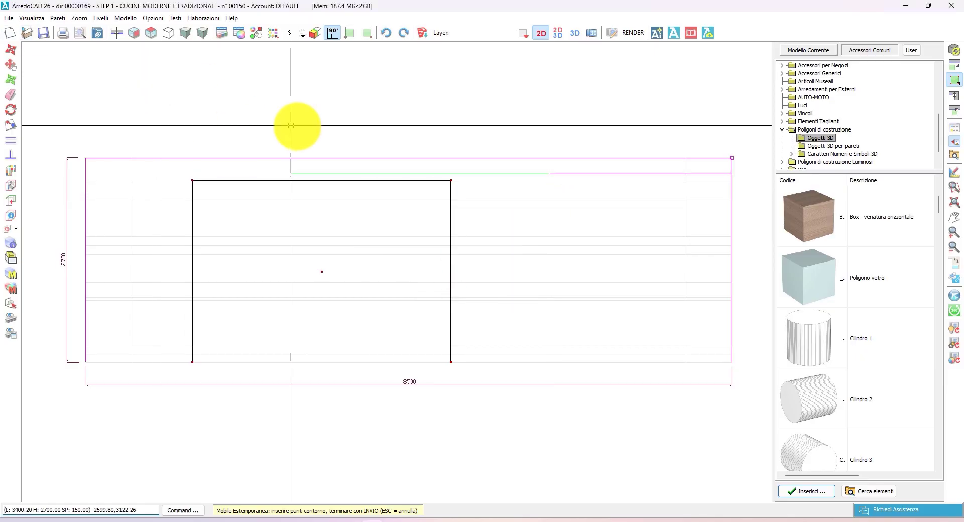
pyautogui.write('100')
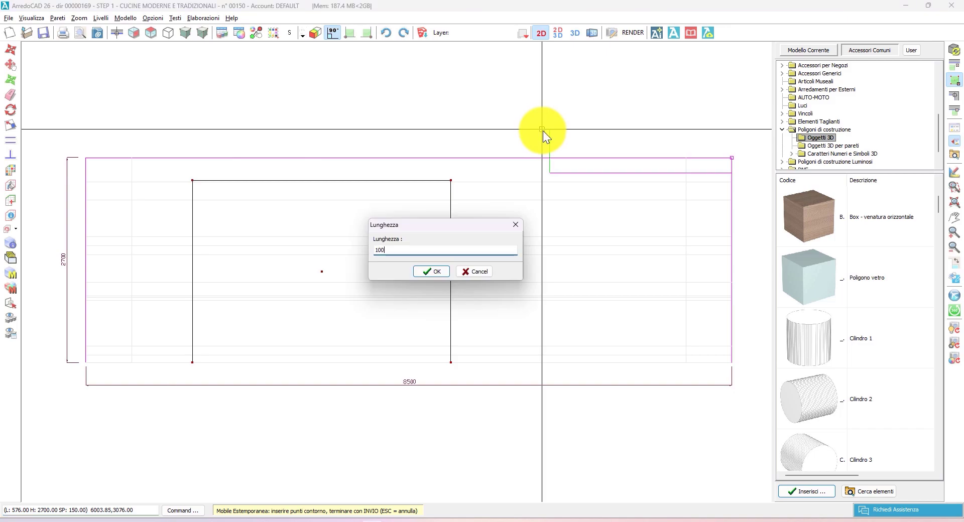
pyautogui.press('Return')
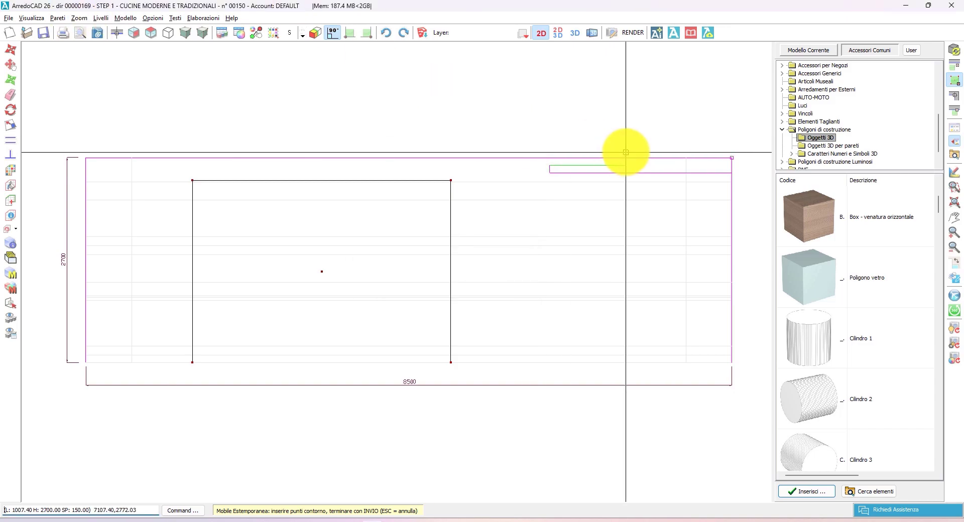
pyautogui.write('150')
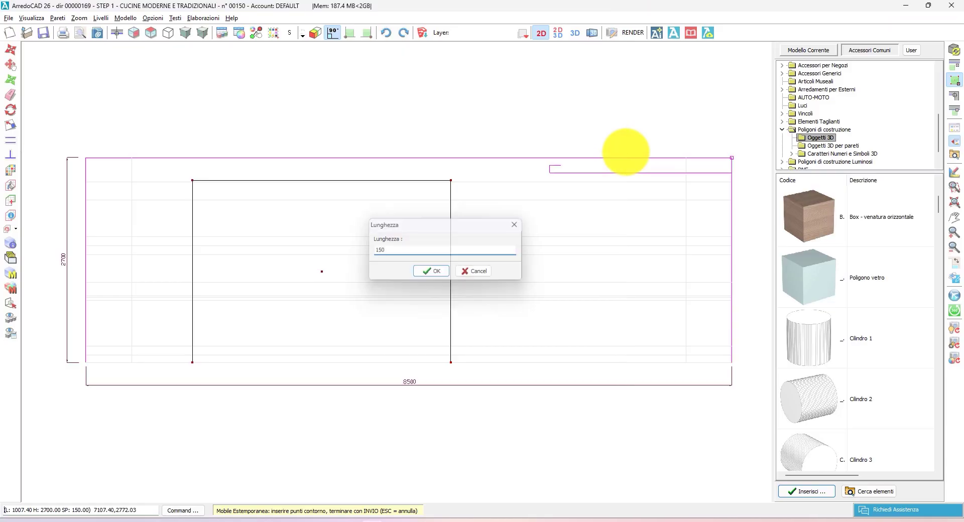
pyautogui.press('Return')
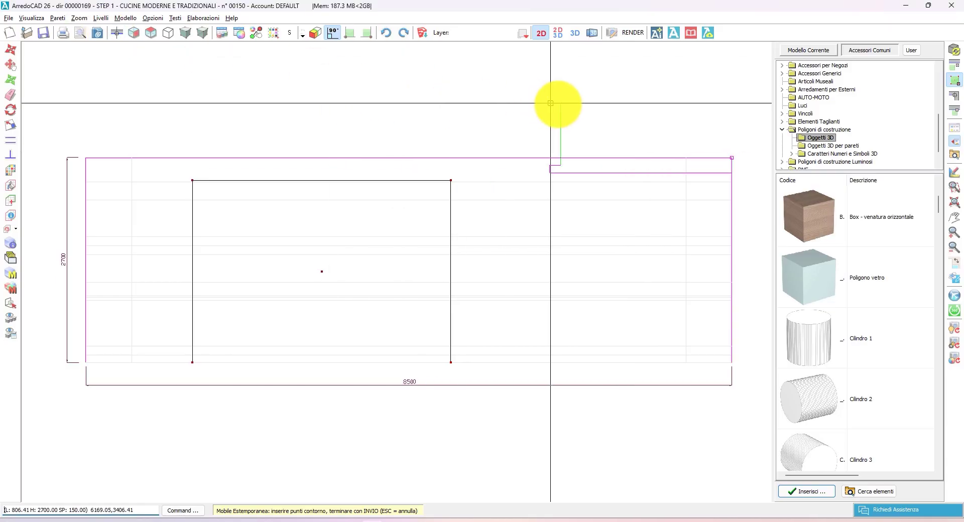
pyautogui.write('150')
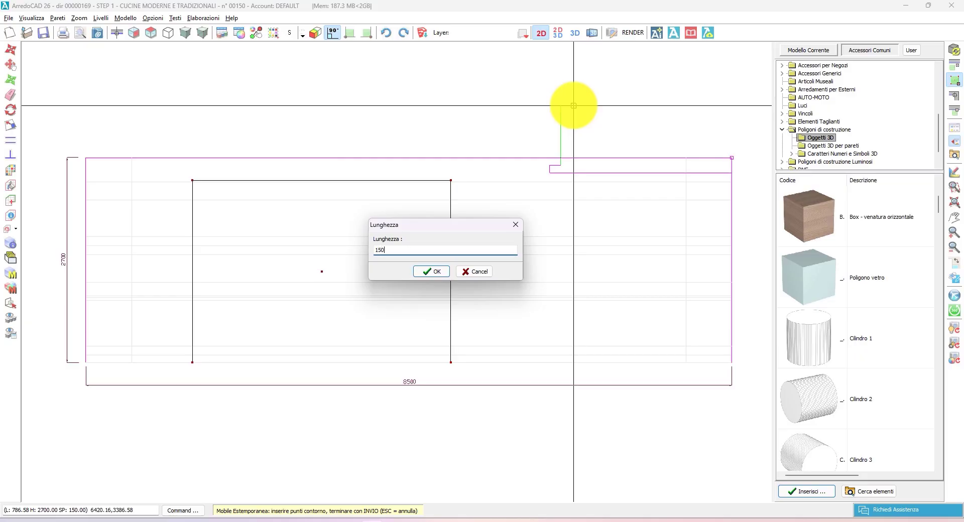
pyautogui.press('Return')
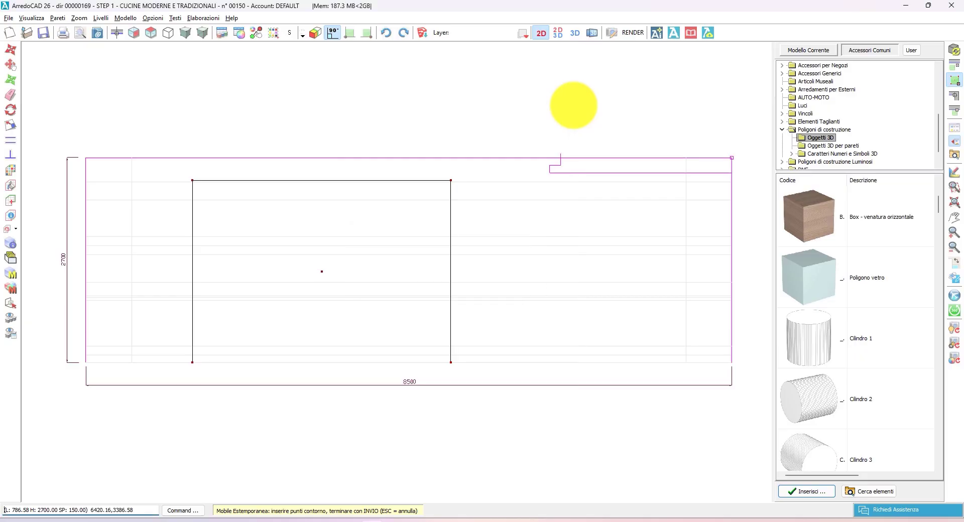
pyautogui.click(599, 136)
# Step: Add a 100 mm upward segment to reach the wall's top edge and close the outline
pyautogui.write('1')
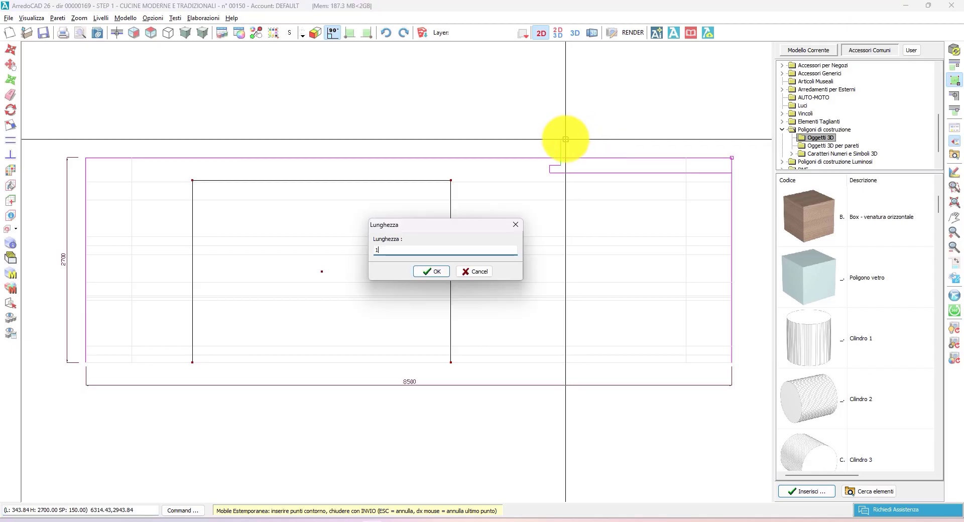
pyautogui.write('00')
pyautogui.press('Return')
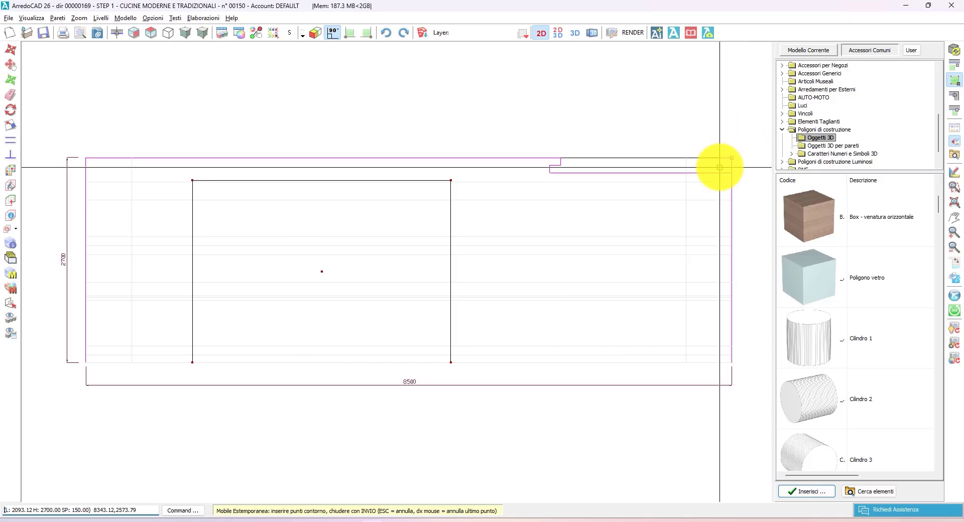
pyautogui.press('Return')
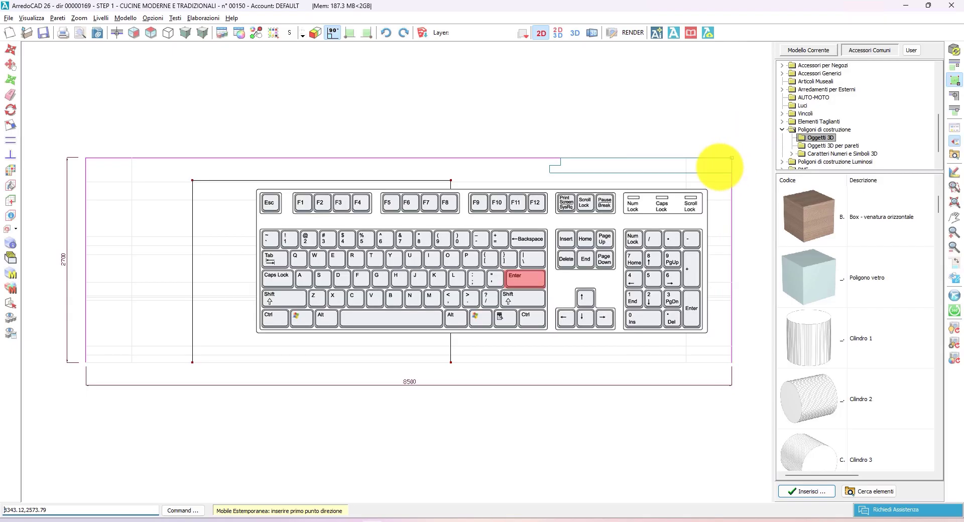
# Step: Set the outline's direction along the wall's upper edge from its right corner, give the element a 4500 mm thickness and accept its object data
pyautogui.click(732, 158)
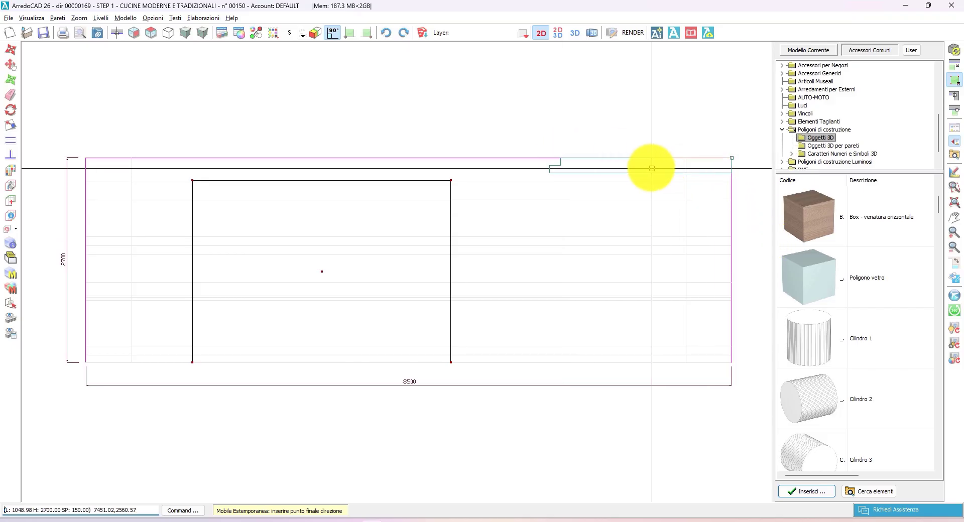
pyautogui.click(560, 158)
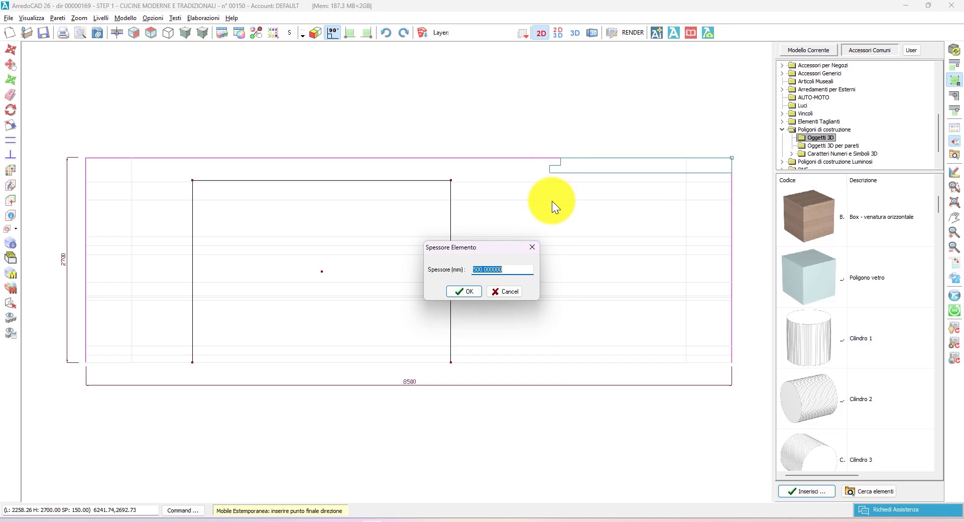
pyautogui.write('4500')
pyautogui.click(461, 292)
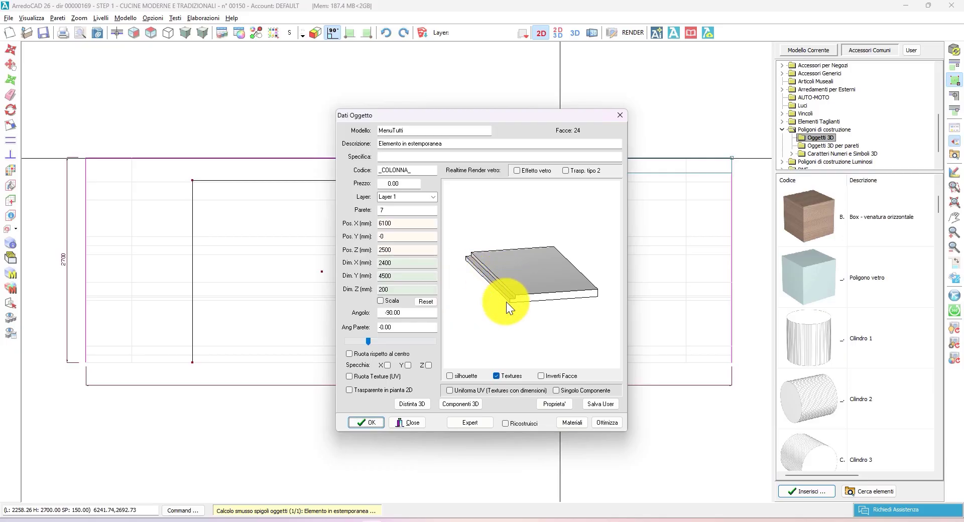
pyautogui.click(382, 420)
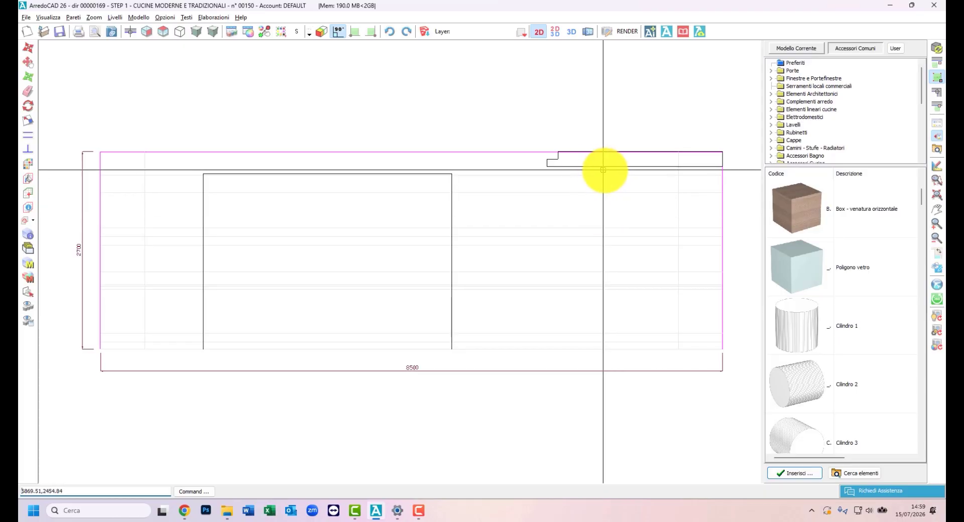
# Step: Choose the generic round 90 x 90 x 24 recessed spotlight from Faretti Incasso and place it at the dropped element's lower-left corner
pyautogui.click(937, 152)
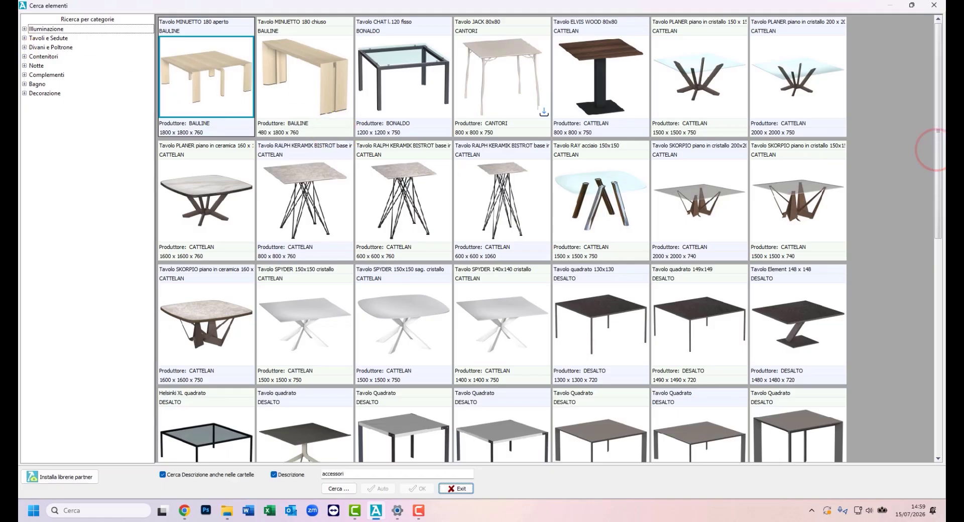
pyautogui.click(24, 29)
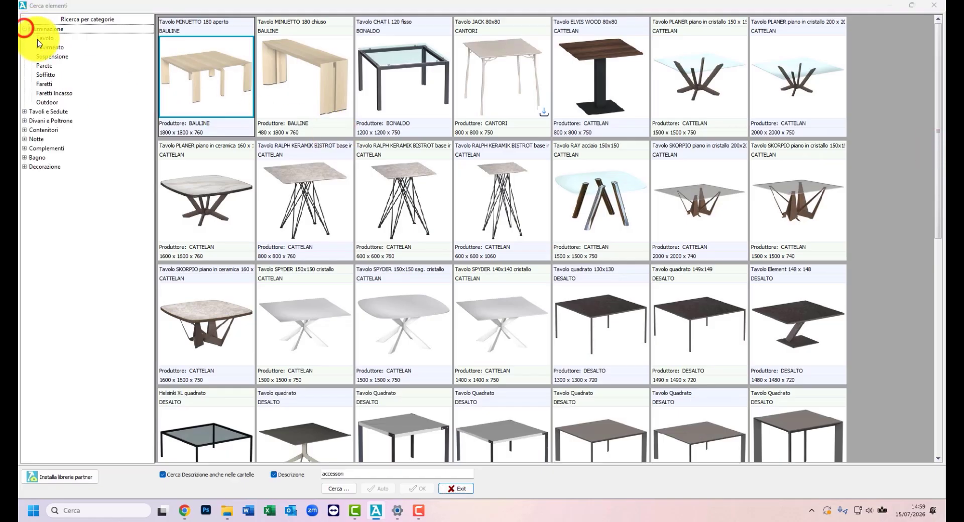
pyautogui.click(50, 93)
pyautogui.click(525, 221)
pyautogui.scroll(-10, 530, 229)
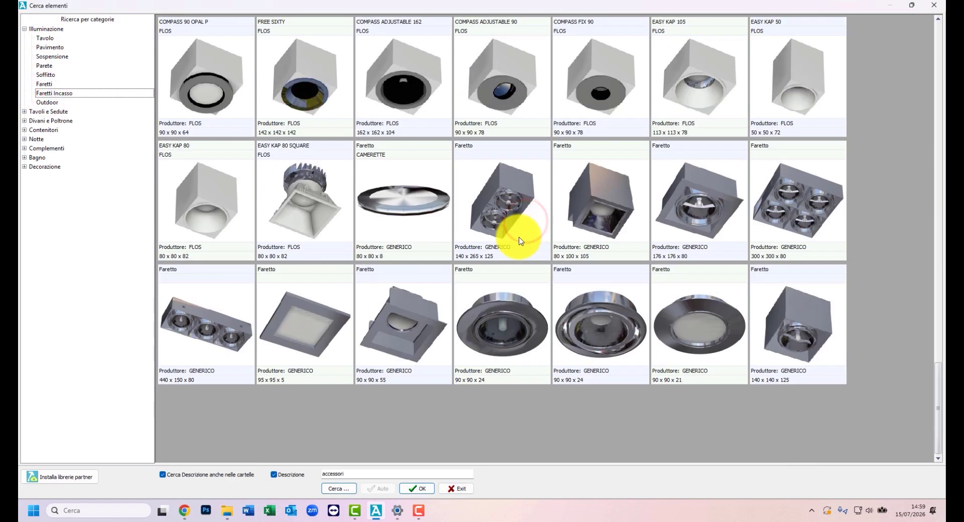
pyautogui.click(495, 319)
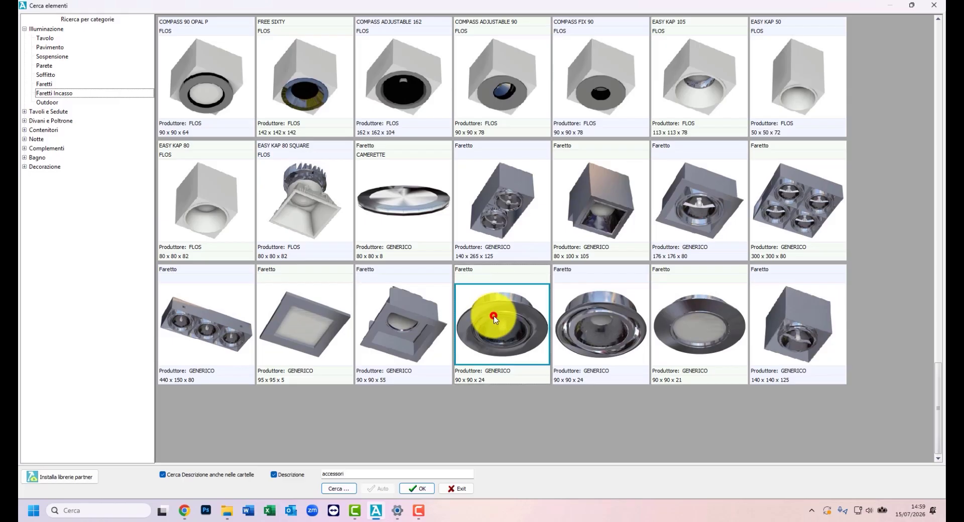
pyautogui.click(420, 489)
pyautogui.click(550, 166)
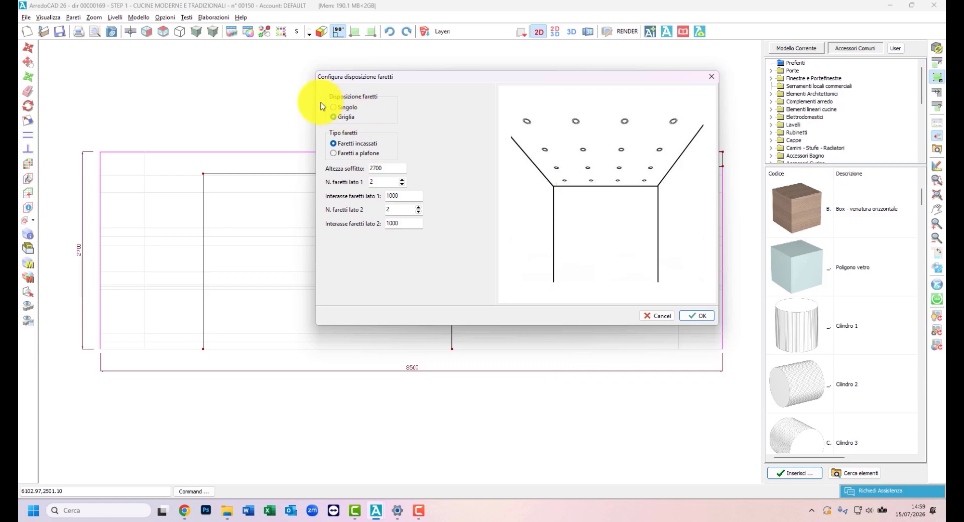
# Step: Configure the recessed spotlights as a grid of 2 by 4 at a 2500 mm ceiling height, with 1000 mm spacing on both sides
pyautogui.click(334, 109)
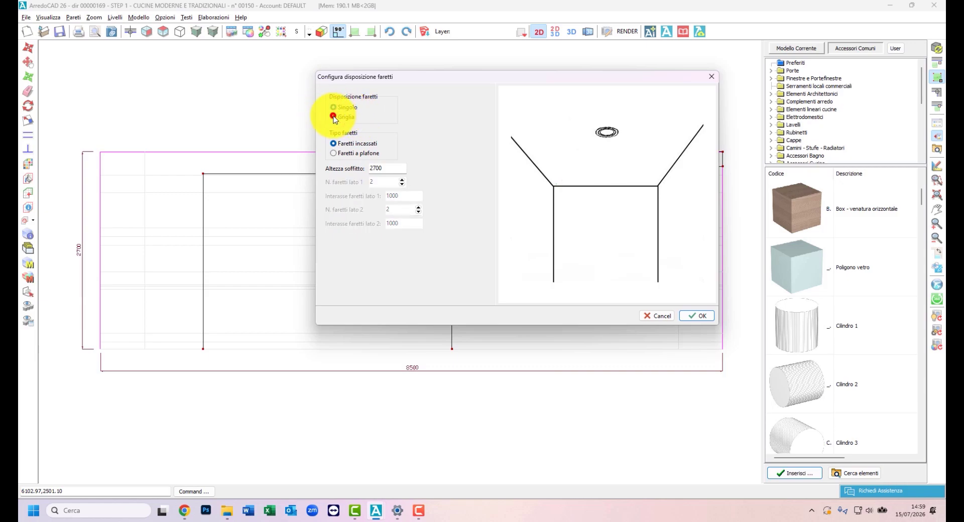
pyautogui.click(334, 117)
pyautogui.click(333, 153)
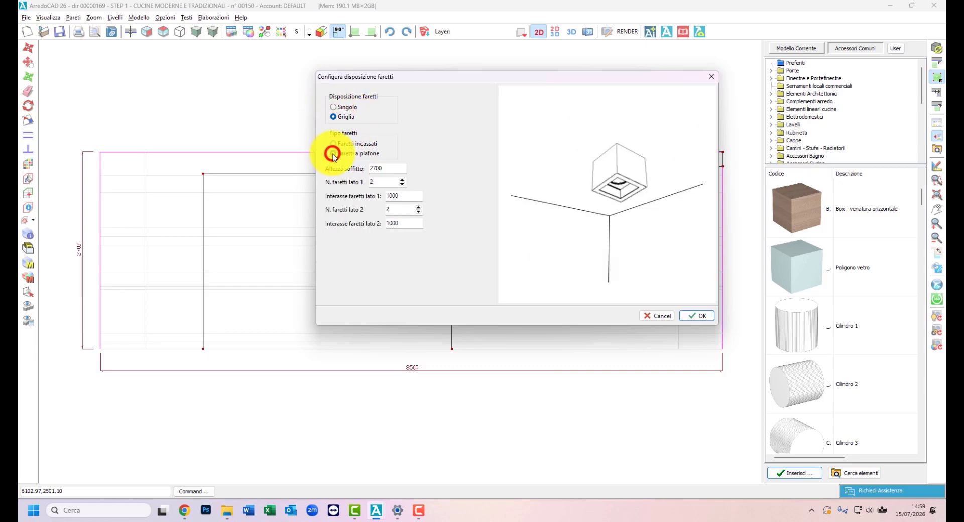
pyautogui.click(333, 143)
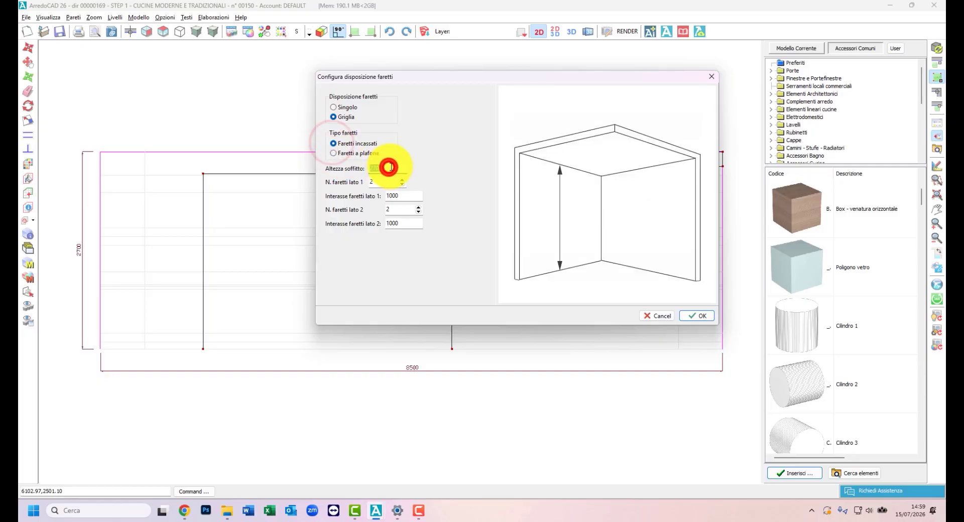
pyautogui.doubleClick(390, 168)
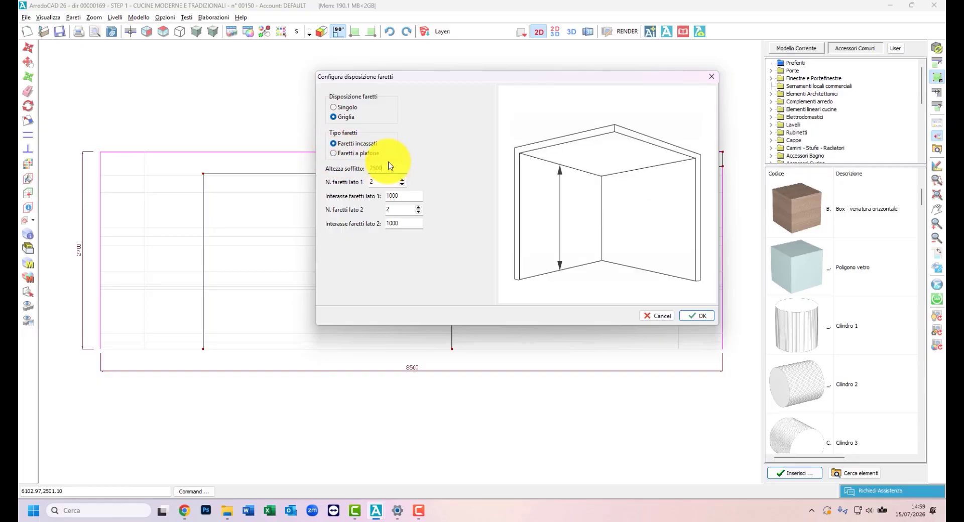
pyautogui.click(385, 185)
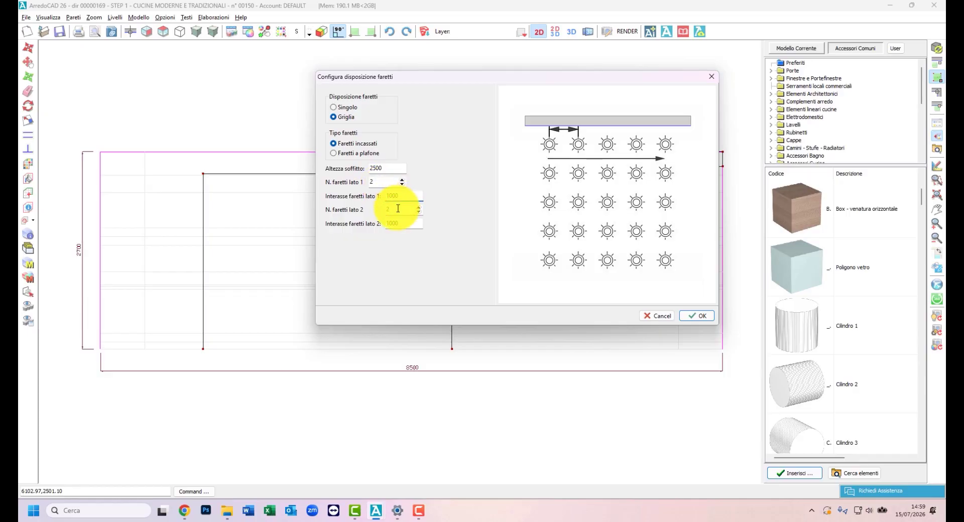
pyautogui.click(396, 208)
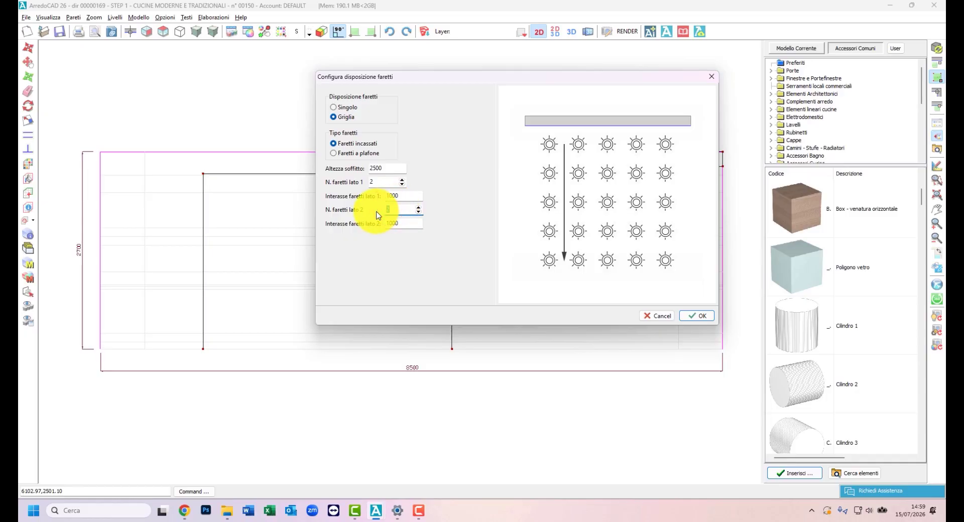
pyautogui.write('4')
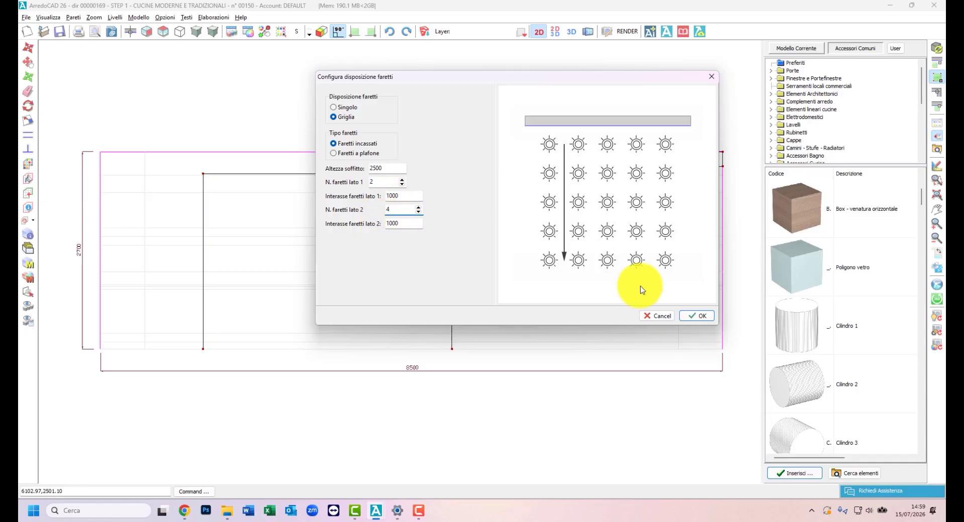
pyautogui.click(695, 315)
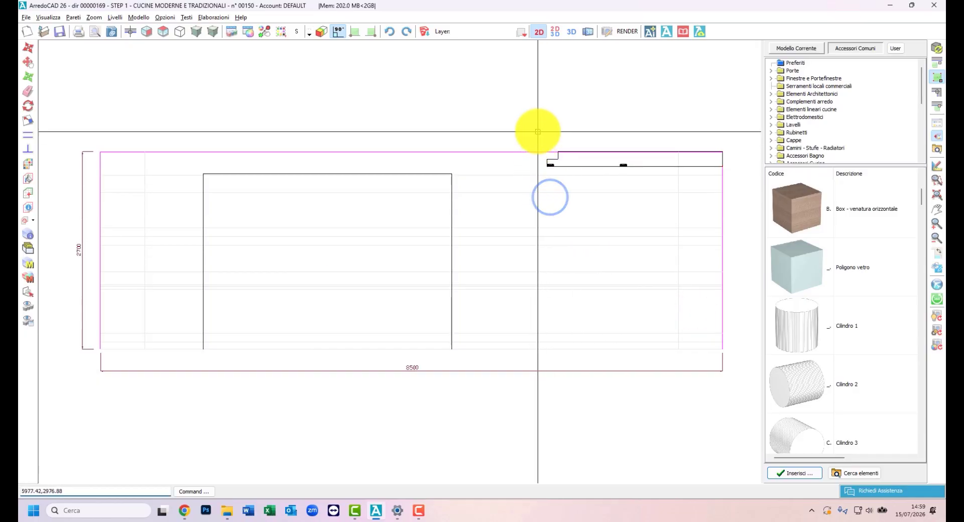
# Step: In plan view, select all the spotlights and move them diagonally, without the 90° constraint, into the middle of the dropped element
pyautogui.click(163, 31)
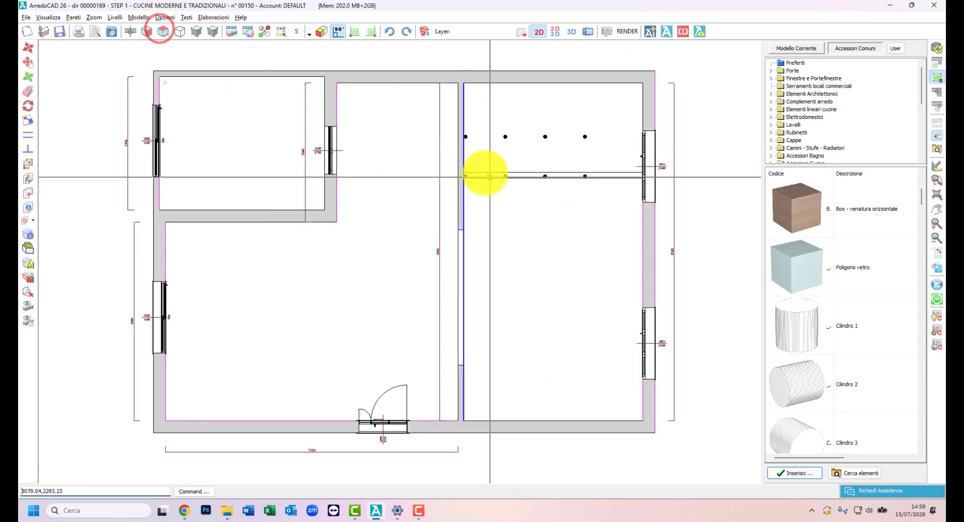
pyautogui.click(449, 121)
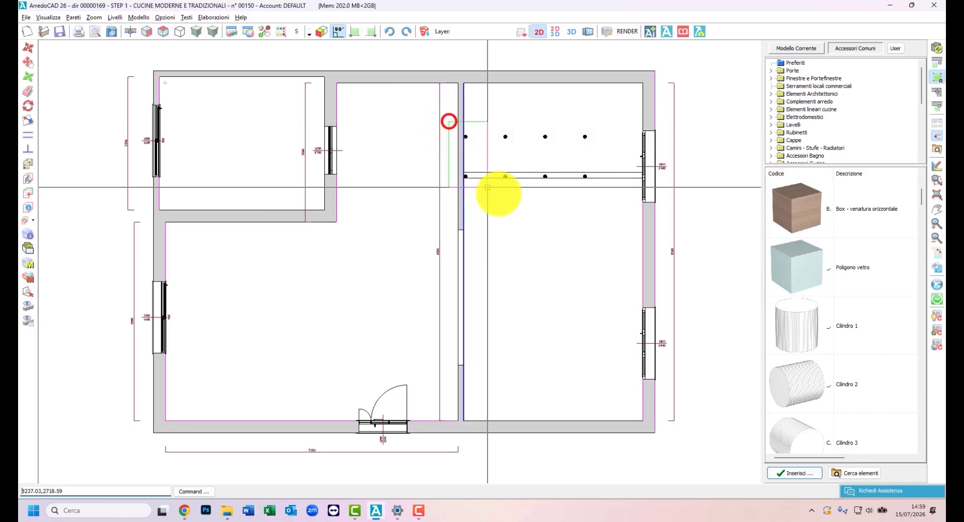
pyautogui.click(604, 207)
pyautogui.click(28, 48)
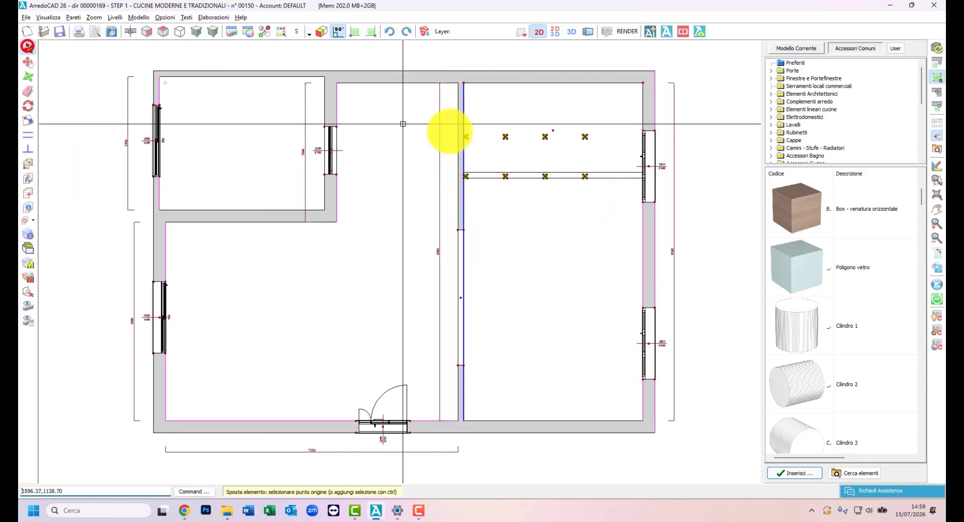
pyautogui.click(532, 151)
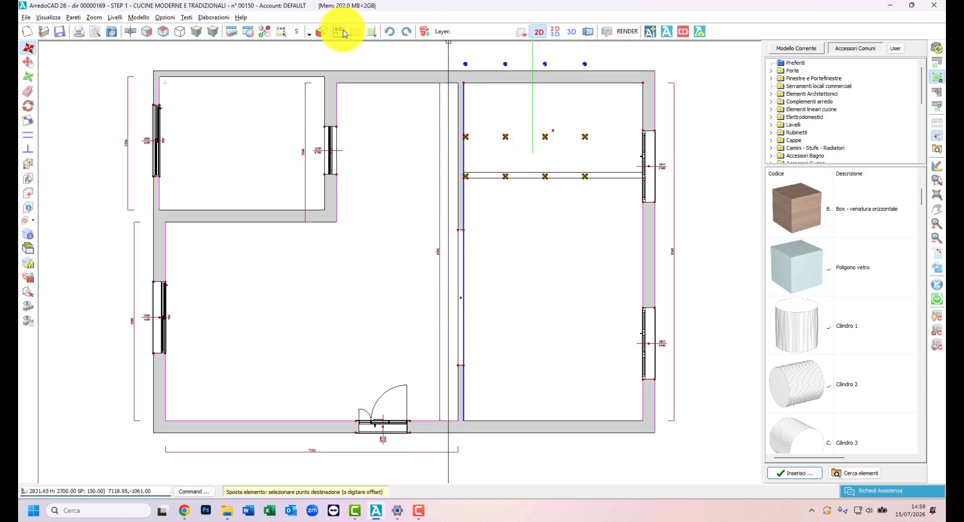
pyautogui.click(562, 124)
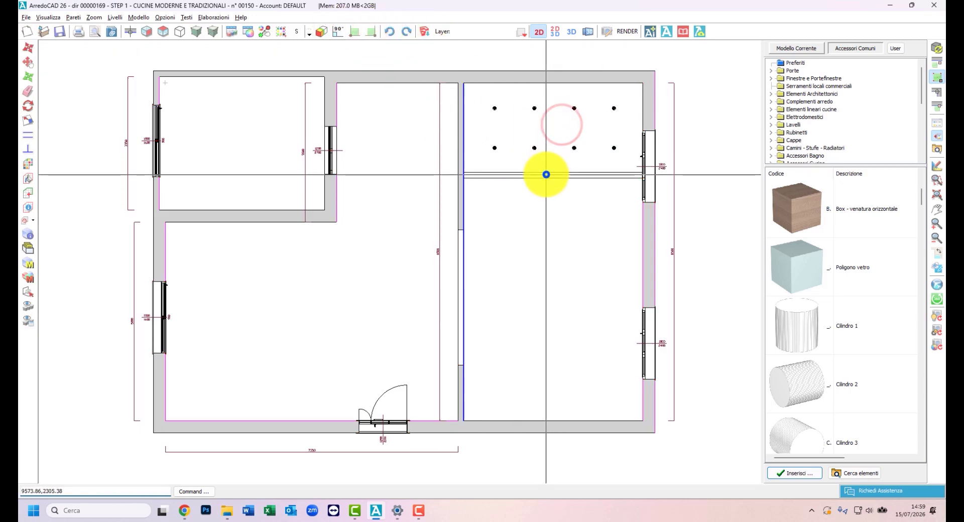
pyautogui.rightClick(546, 173)
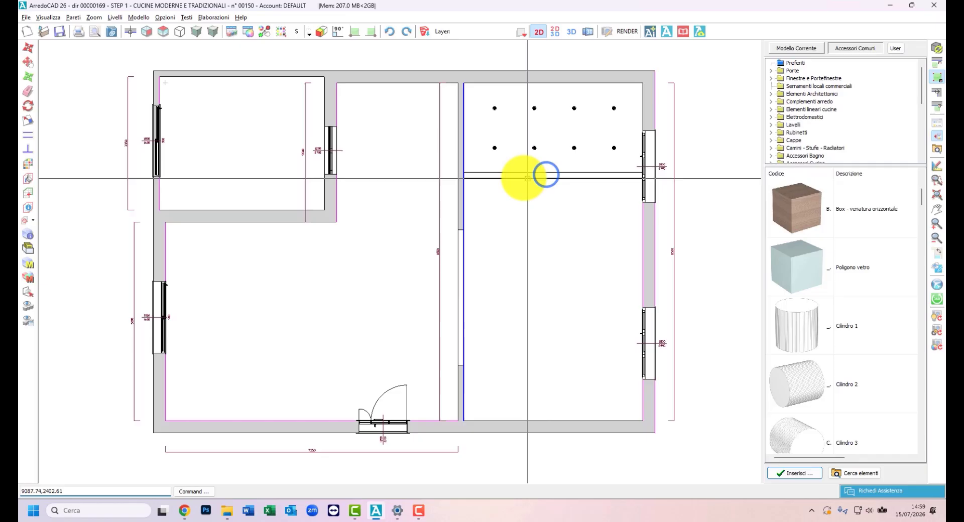
# Step: Select the dropped element together with its spotlights and run the Taglio per faretti e riempitivi macro from MACRO VARIE
pyautogui.click(448, 73)
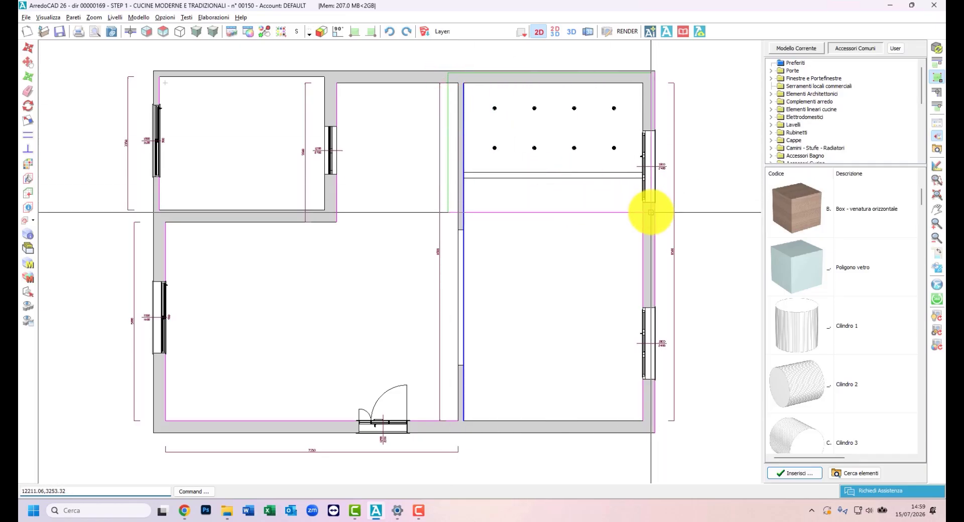
pyautogui.click(651, 212)
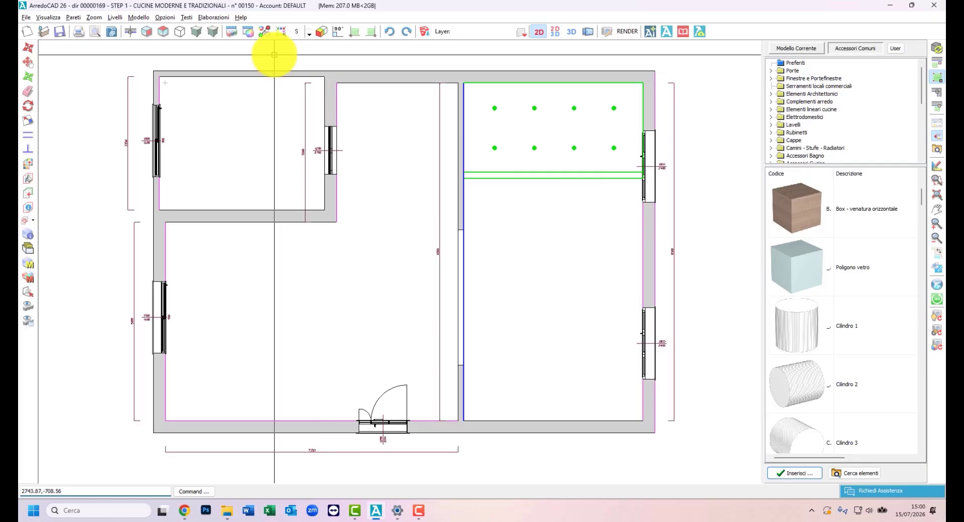
pyautogui.click(29, 264)
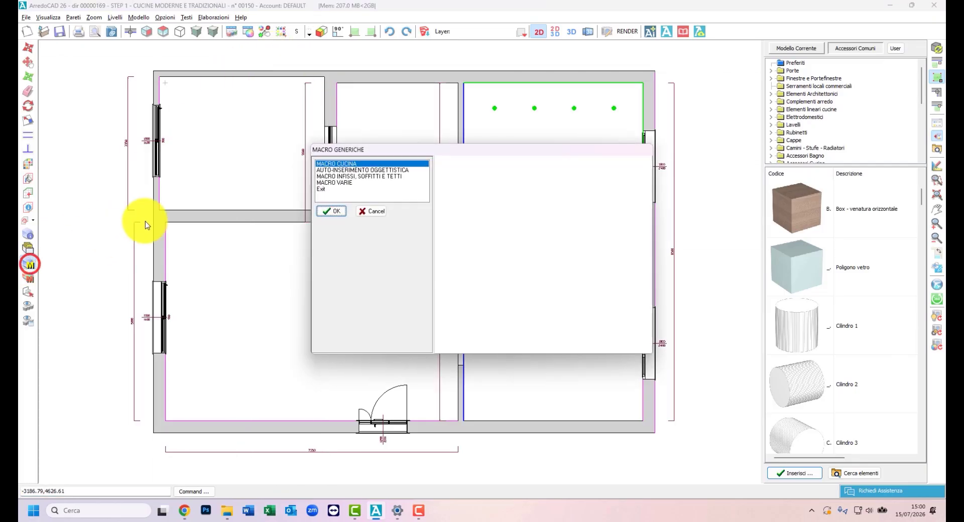
pyautogui.click(331, 183)
pyautogui.click(337, 214)
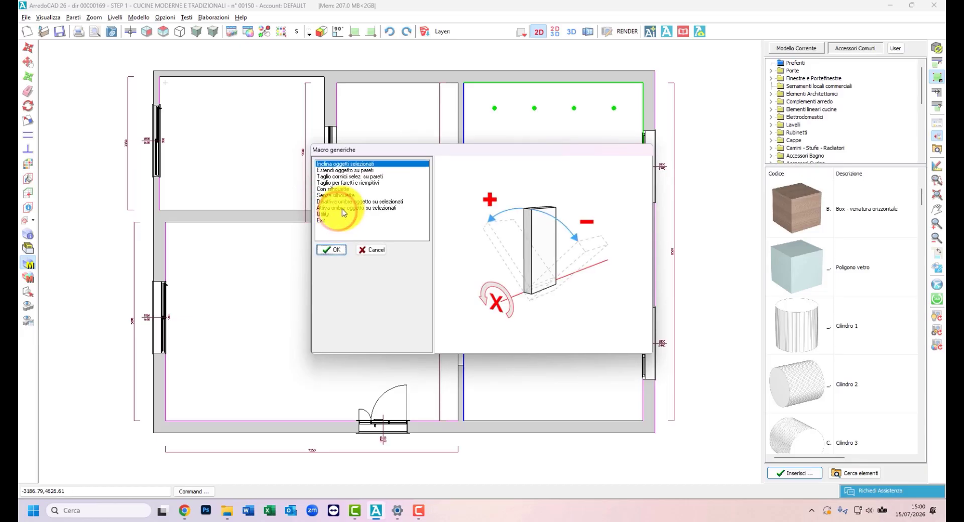
pyautogui.click(340, 183)
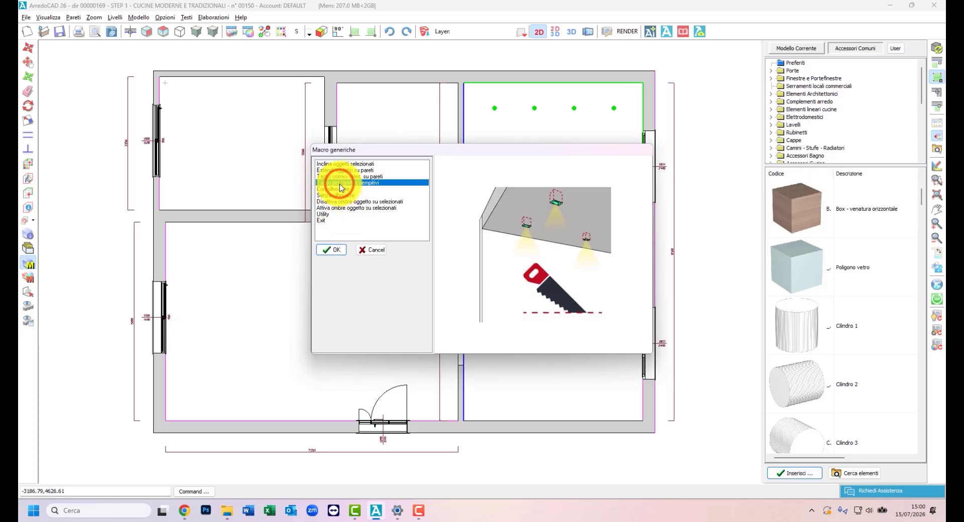
pyautogui.click(332, 251)
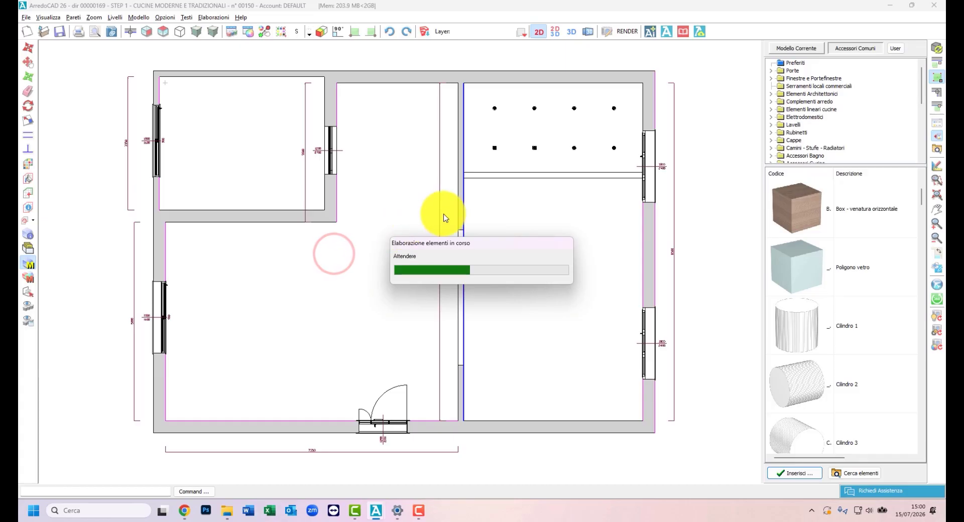
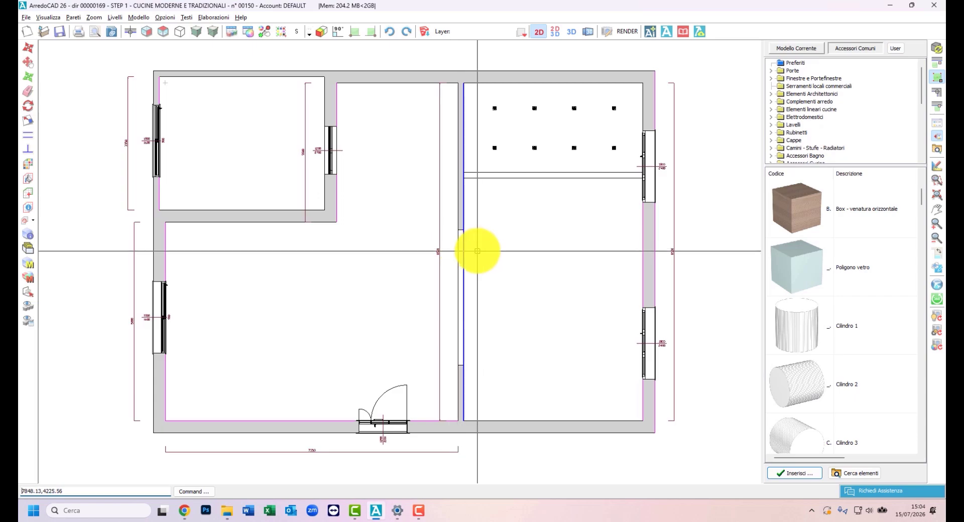
# Step: Open the covering archive for laying Schema 1 and filter the materials by the LEGNO type
pyautogui.click(28, 166)
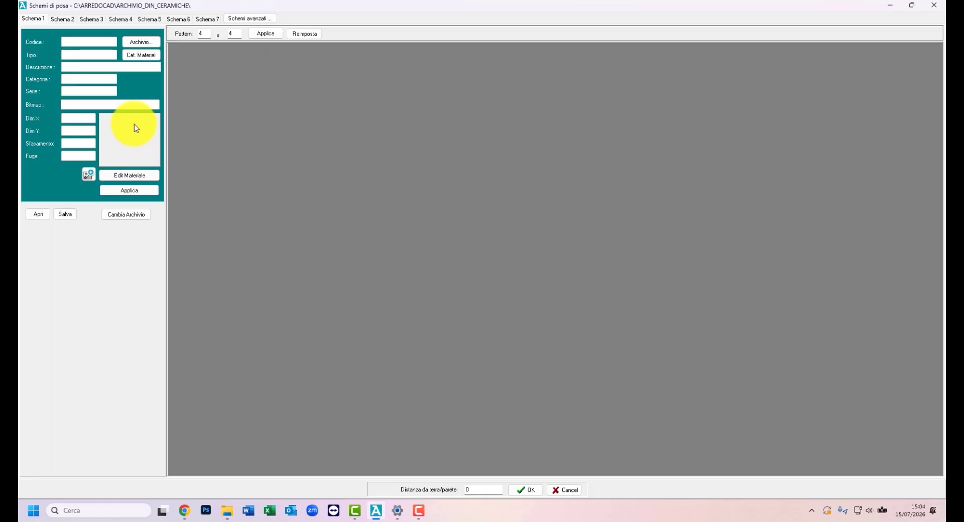
pyautogui.click(144, 42)
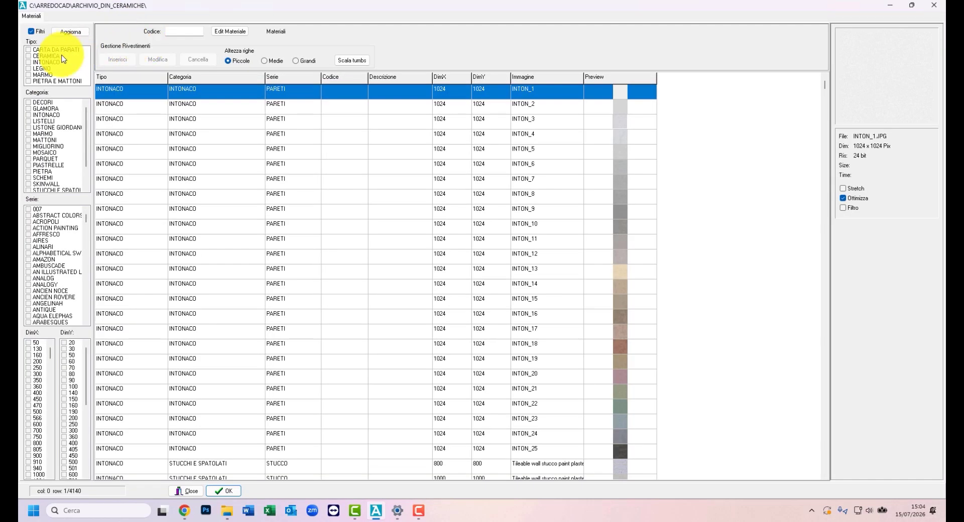
pyautogui.click(40, 69)
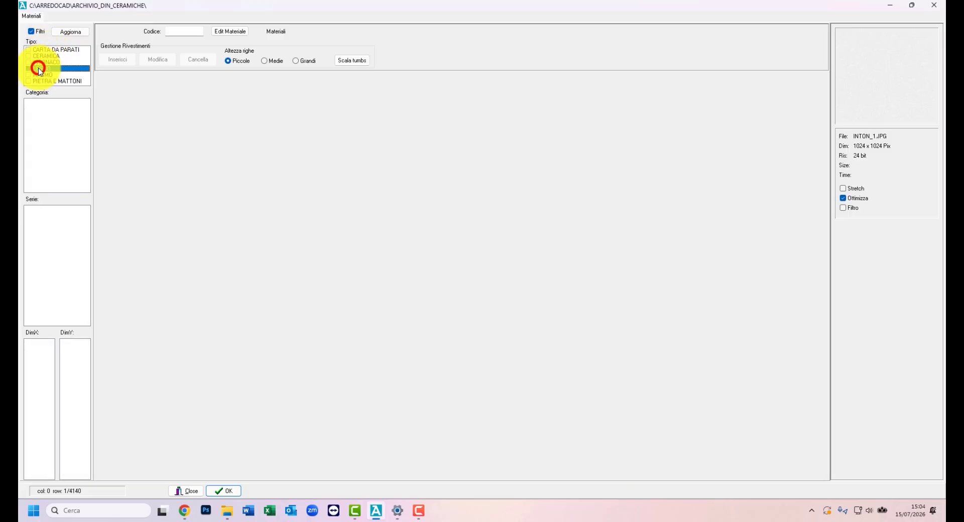
# Step: Choose the SPINA FRANCESE parquet PARQUET39, 2300 x 1500, from the wood materials and confirm it as the laying scheme
pyautogui.click(492, 274)
pyautogui.press('Down')
pyautogui.press('Down')
pyautogui.press('Down')
pyautogui.press('Down')
pyautogui.press('Down')
pyautogui.press('Down')
pyautogui.press('Down')
pyautogui.press('Down')
pyautogui.press('Down')
pyautogui.press('Down')
pyautogui.press('Down')
pyautogui.press('Down')
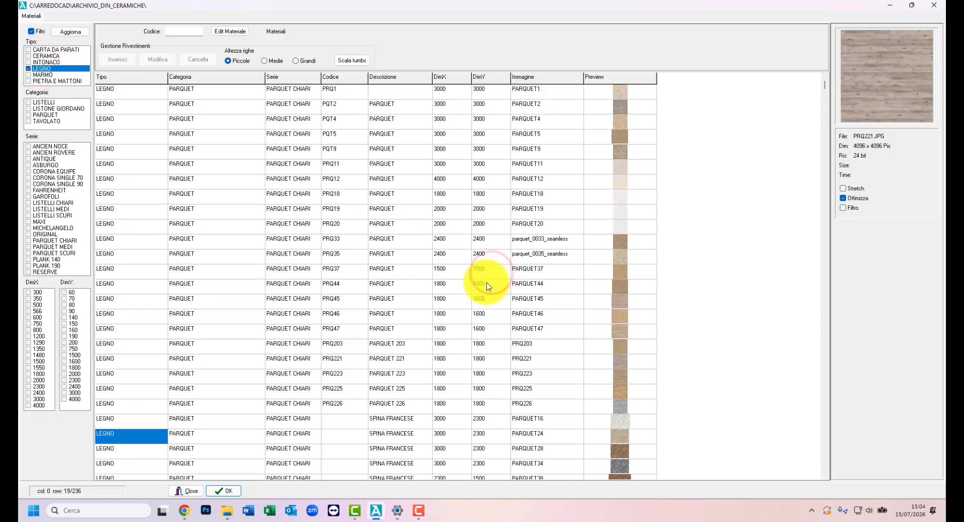
pyautogui.press('Down')
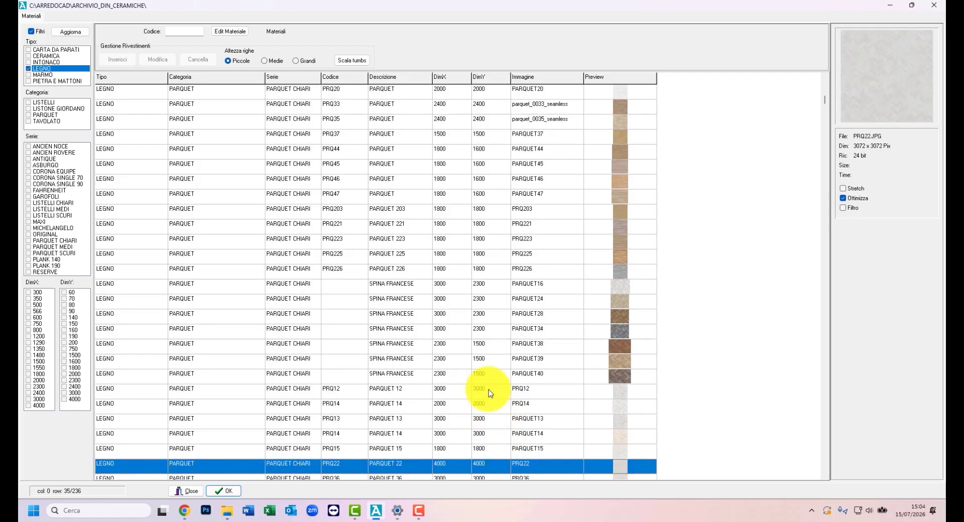
pyautogui.click(472, 360)
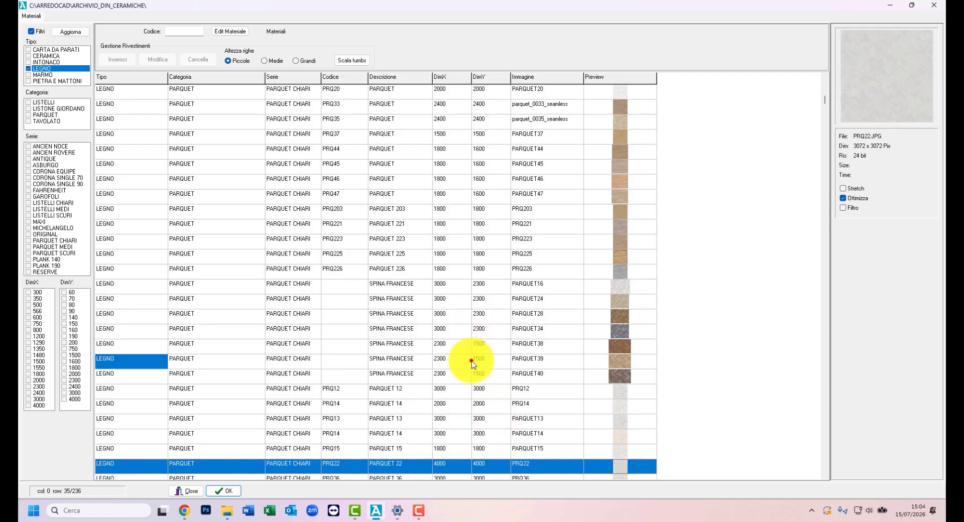
pyautogui.click(226, 492)
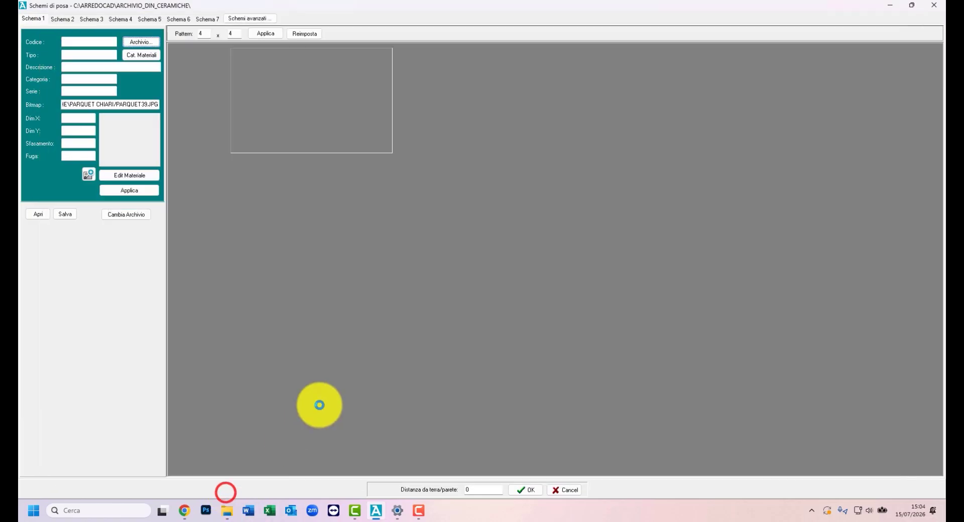
pyautogui.click(519, 486)
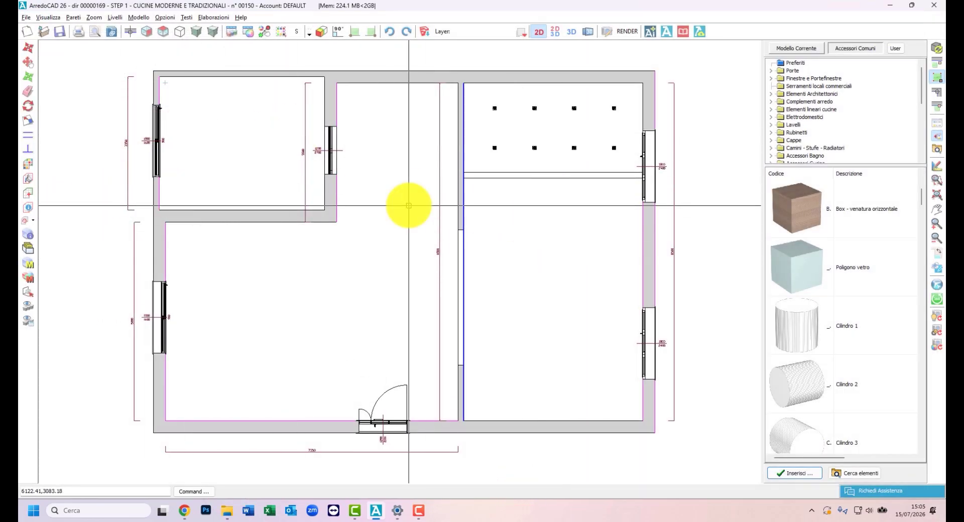
# Step: Lay the parquet in the room with the spotlights at height 0, aligned along the dividing wall, and display the plan with textures
pyautogui.click(28, 180)
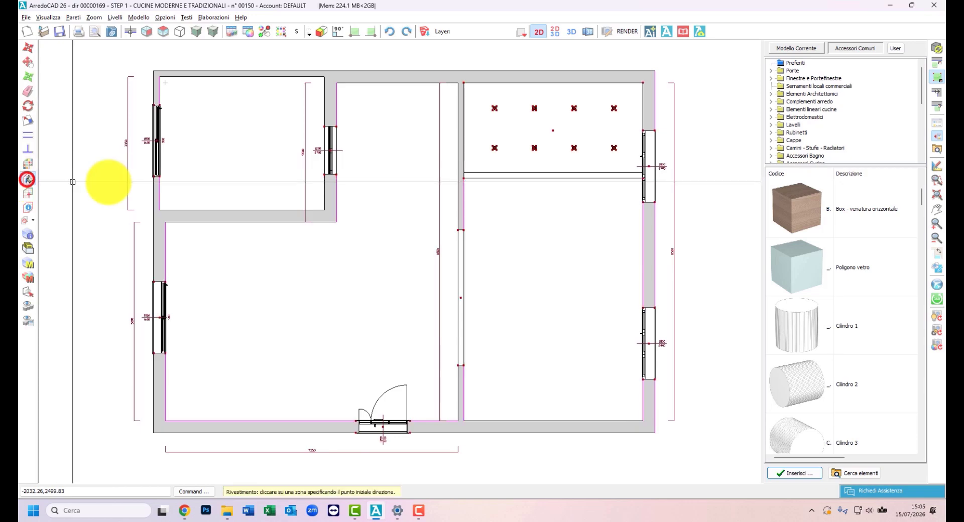
pyautogui.click(465, 83)
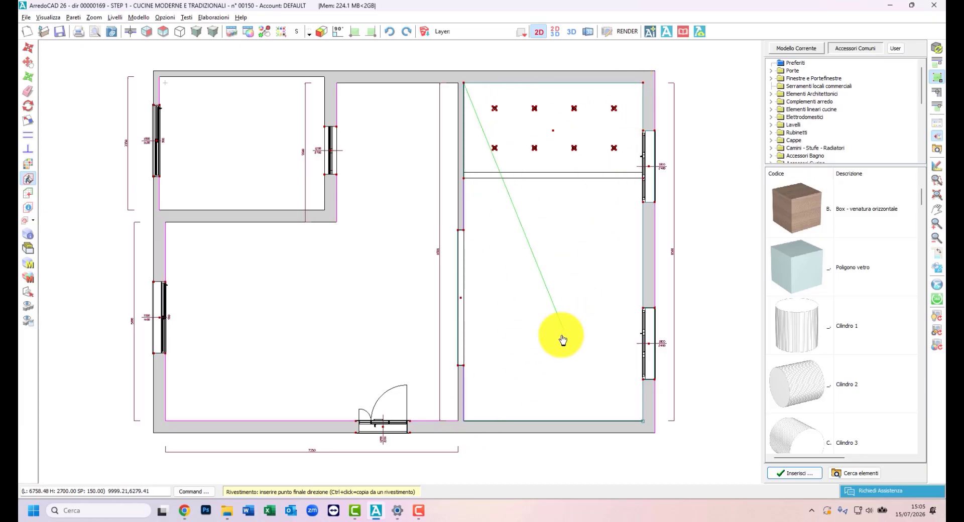
pyautogui.click(463, 420)
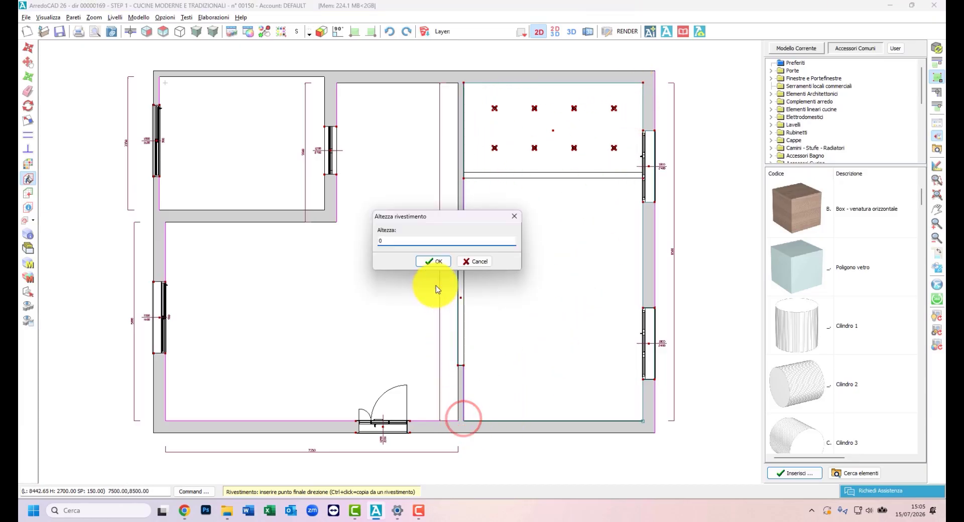
pyautogui.click(434, 262)
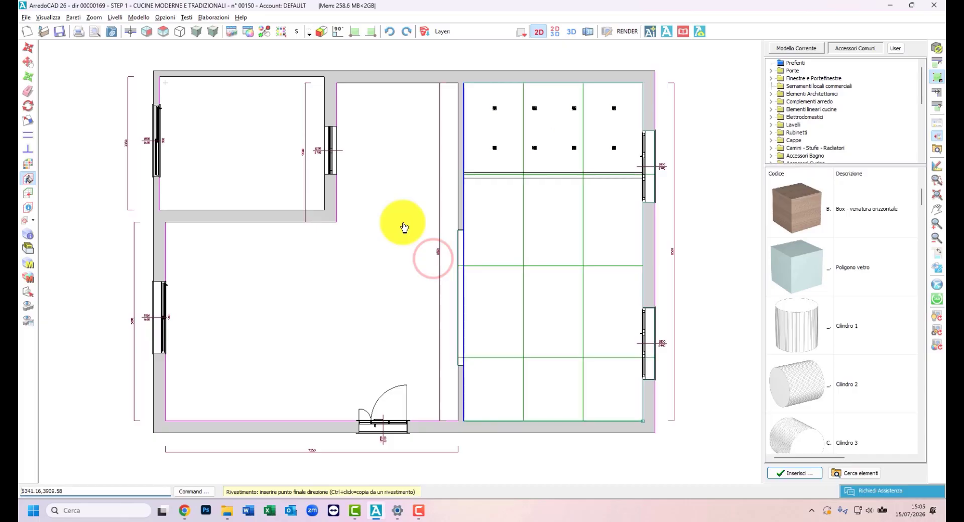
pyautogui.click(197, 32)
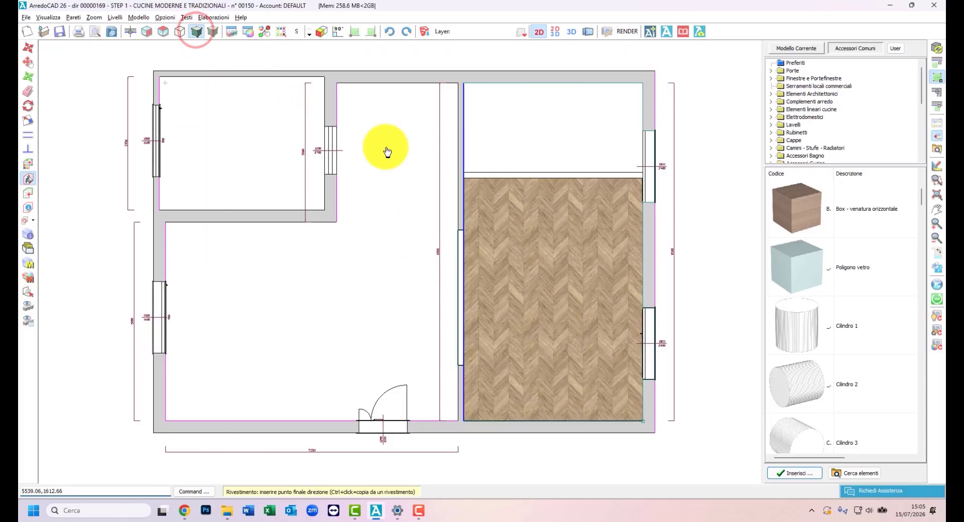
# Step: Lay the same parquet in the L-shaped room at height 0, aligned along the dividing wall, and end the covering command
pyautogui.click(458, 82)
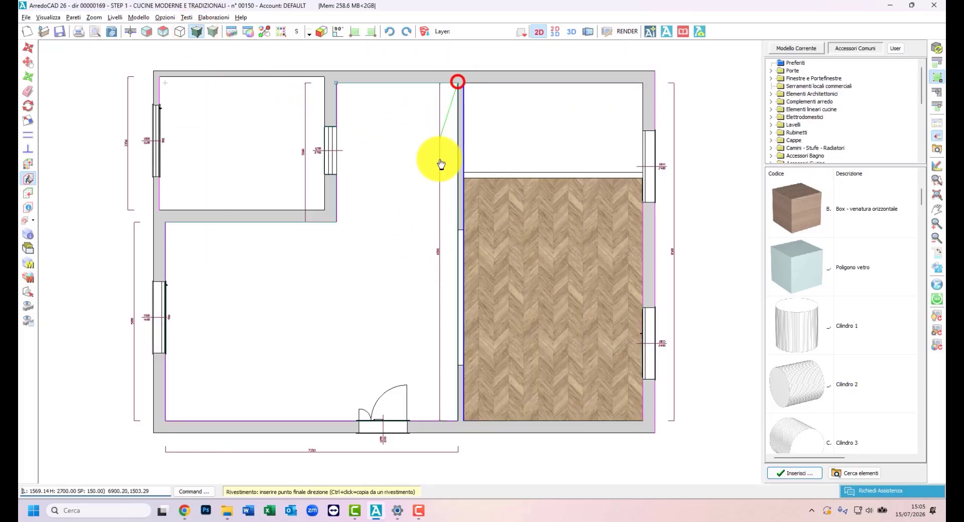
pyautogui.click(457, 423)
pyautogui.click(431, 260)
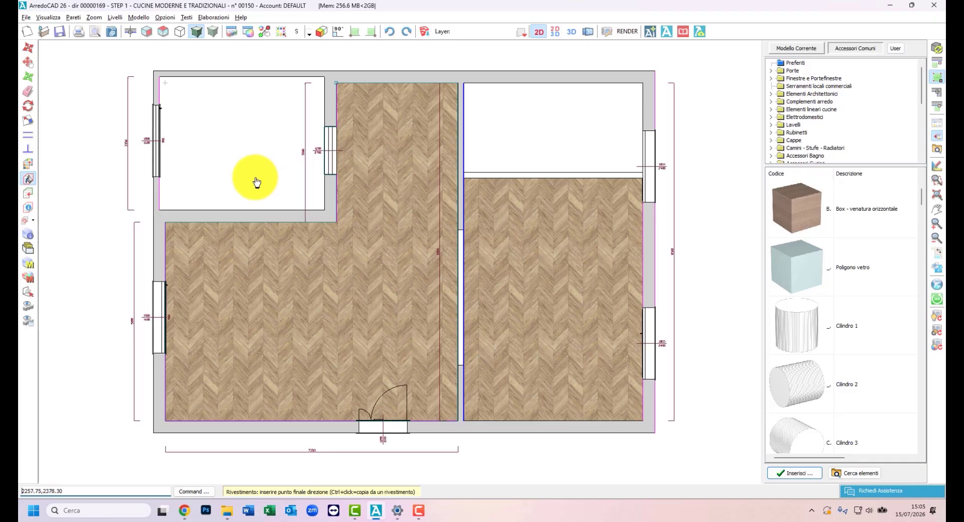
pyautogui.click(256, 182)
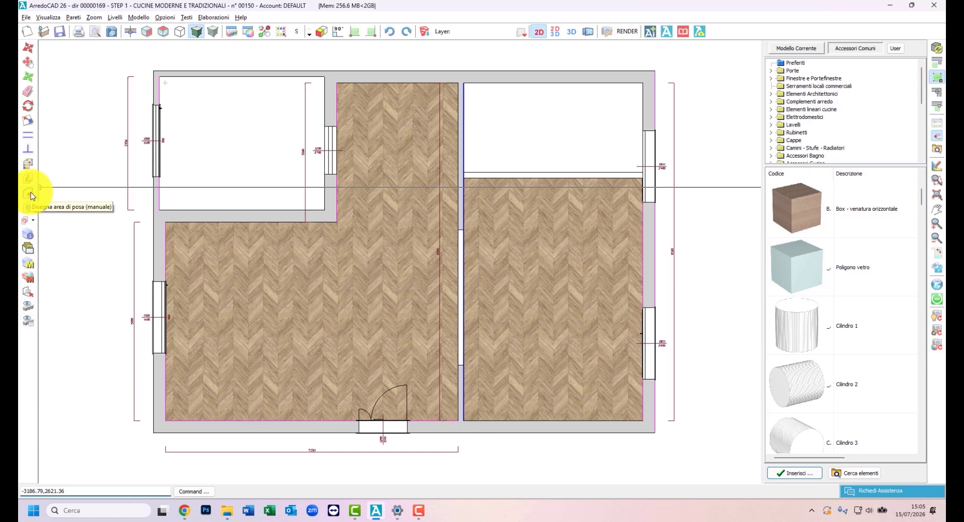
# Step: Reopen the laying scheme and replace its material with the CERAMICA tile MAT6 from SERIE 3
pyautogui.click(30, 164)
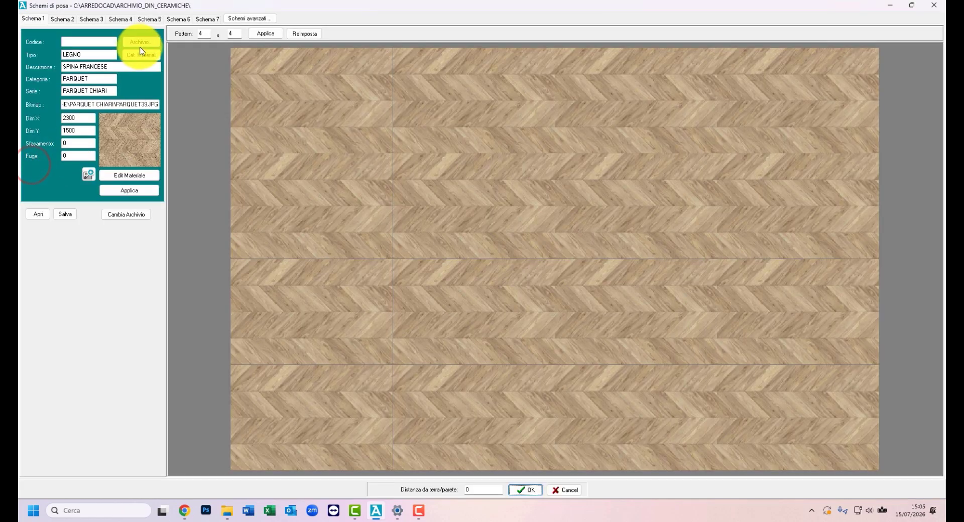
pyautogui.click(143, 42)
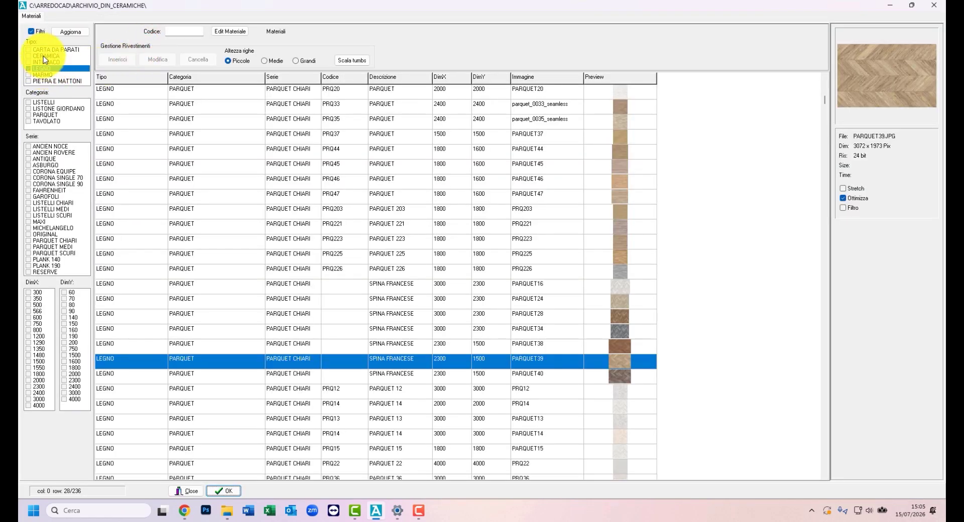
pyautogui.click(43, 56)
pyautogui.click(468, 377)
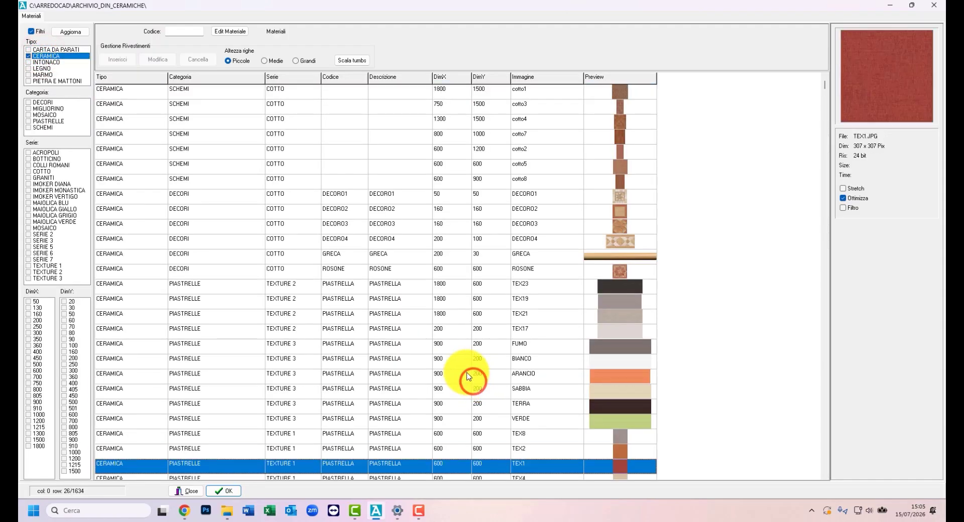
pyautogui.press('Down')
pyautogui.press('Down')
pyautogui.press('Down')
pyautogui.press('Down')
pyautogui.press('Down')
pyautogui.press('Down')
pyautogui.press('Down')
pyautogui.press('Down')
pyautogui.press('Down')
pyautogui.press('Down')
pyautogui.press('Down')
pyautogui.press('Down')
pyautogui.press('Down')
pyautogui.press('Down')
pyautogui.press('Down')
pyautogui.press('Down')
pyautogui.press('Down')
pyautogui.press('Down')
pyautogui.press('Down')
pyautogui.press('Down')
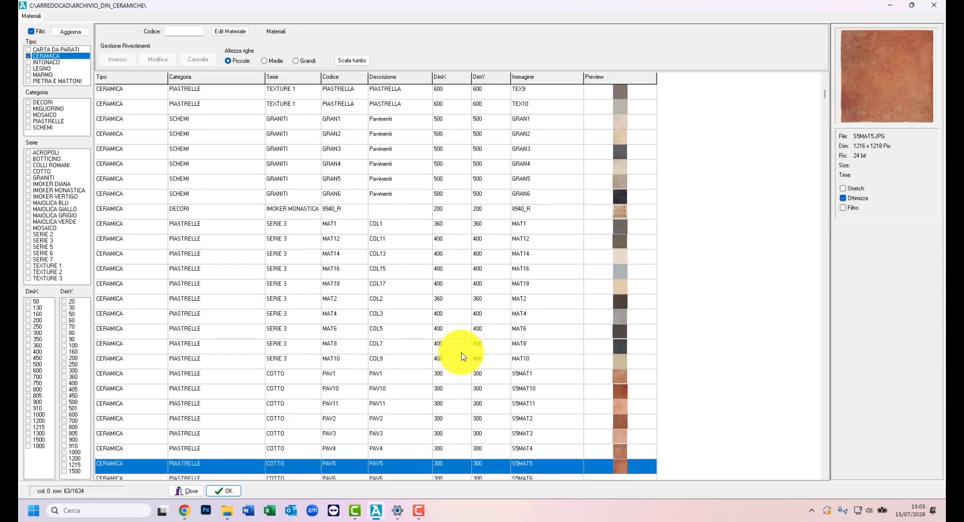
pyautogui.click(459, 336)
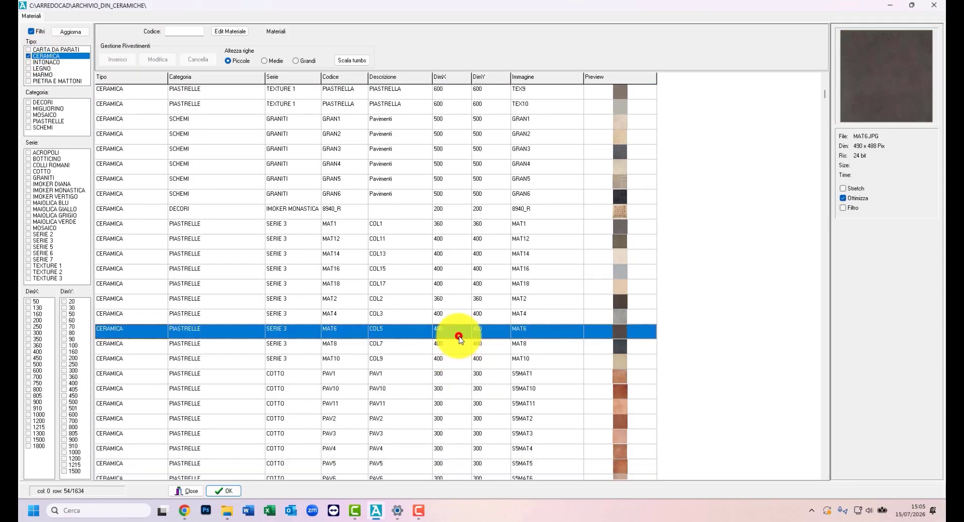
pyautogui.click(235, 496)
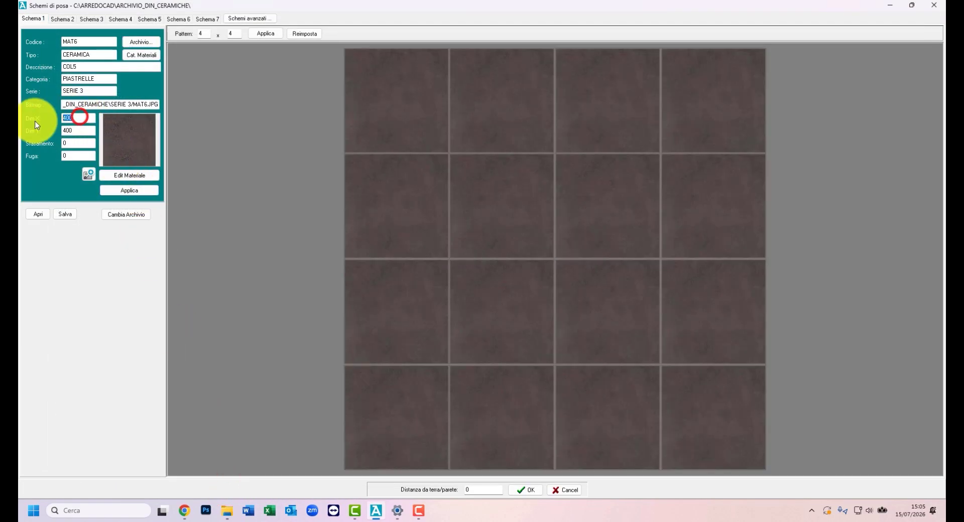
# Step: Set the tile size to 900 x 900 with a joint of 3, apply the values and confirm the scheme
pyautogui.write('900')
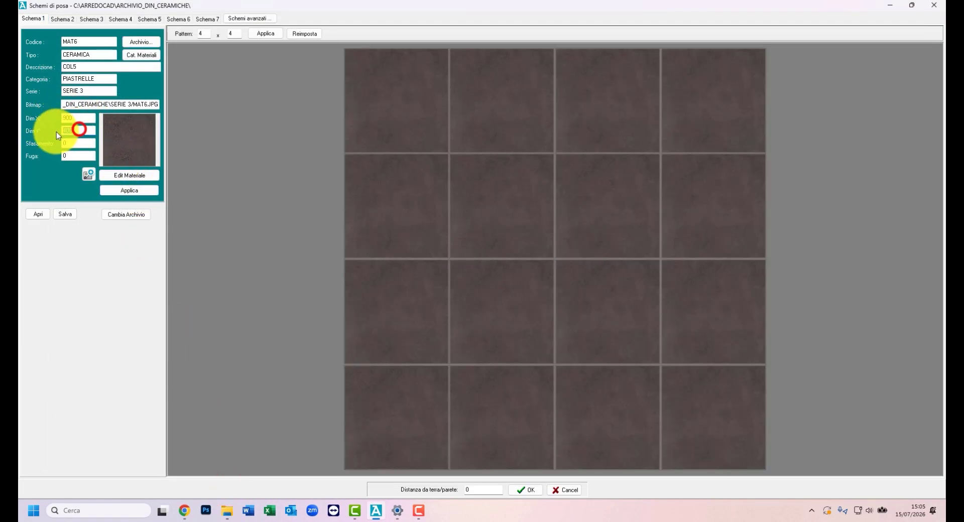
pyautogui.write('3')
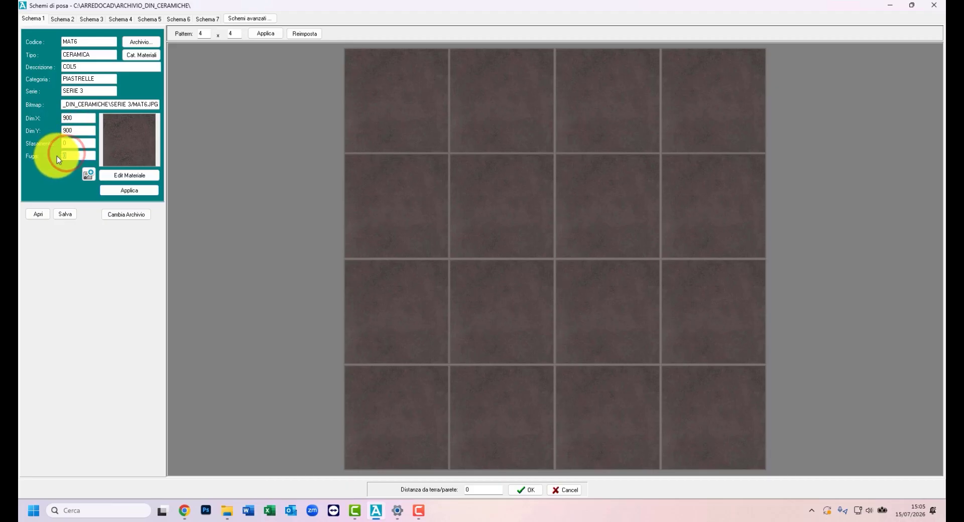
pyautogui.click(123, 190)
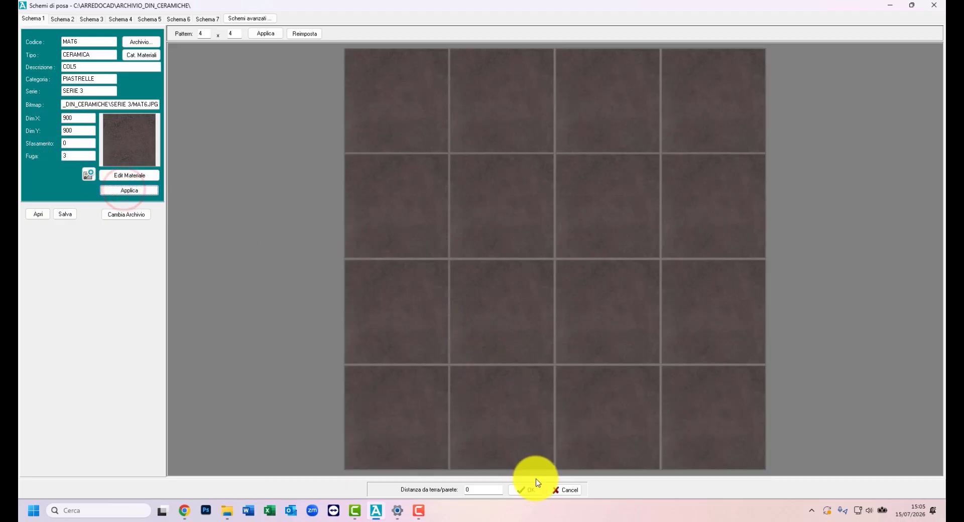
pyautogui.click(526, 490)
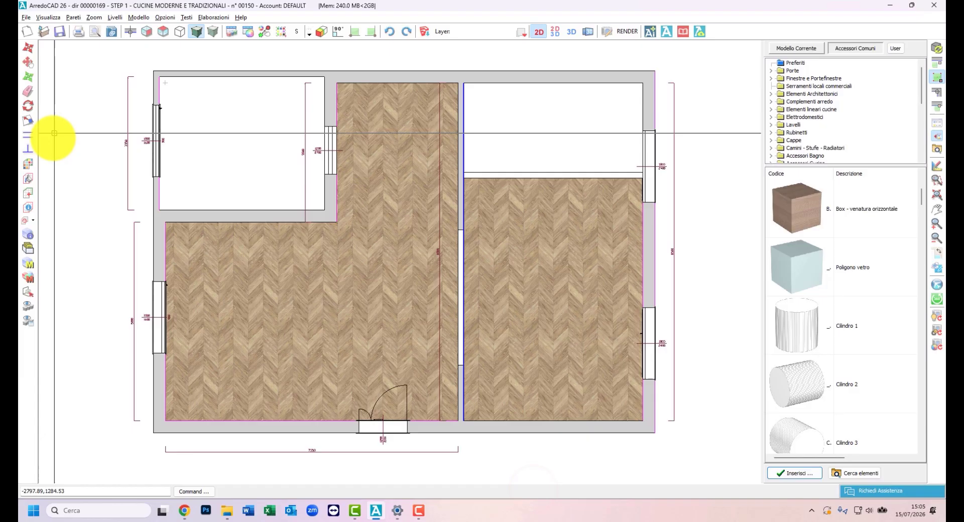
# Step: Lay the ceramic tiles in the small uncovered room at height 0, aligned along its outer window wall, and end the covering command
pyautogui.click(29, 179)
pyautogui.click(160, 78)
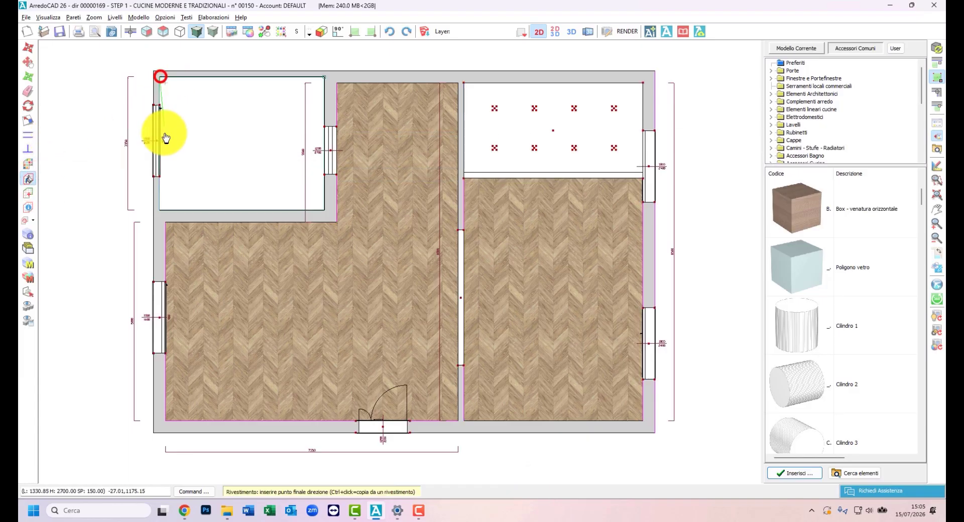
pyautogui.click(159, 209)
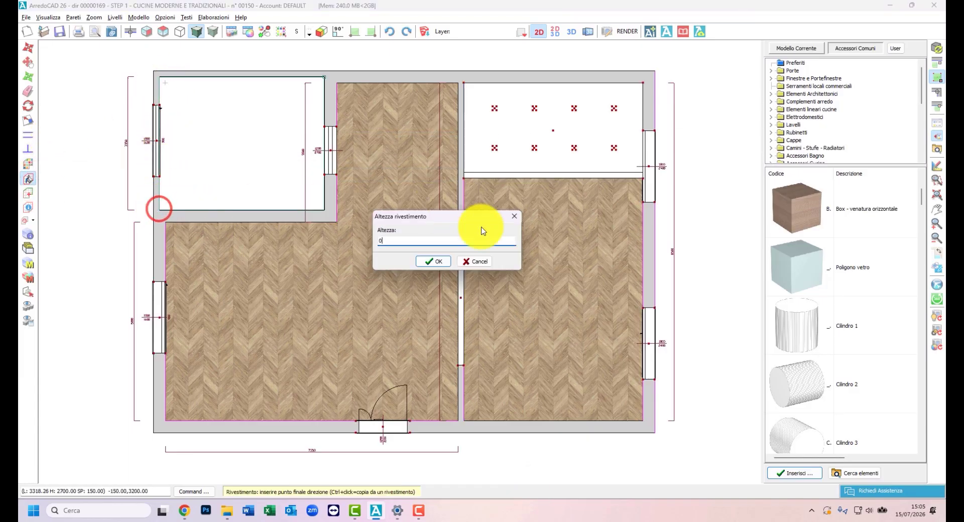
pyautogui.click(433, 260)
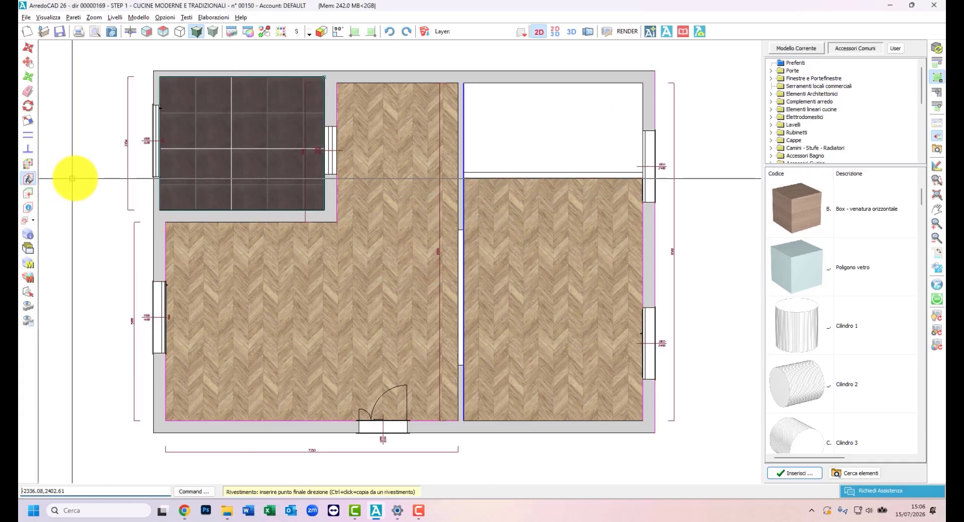
pyautogui.rightClick(91, 181)
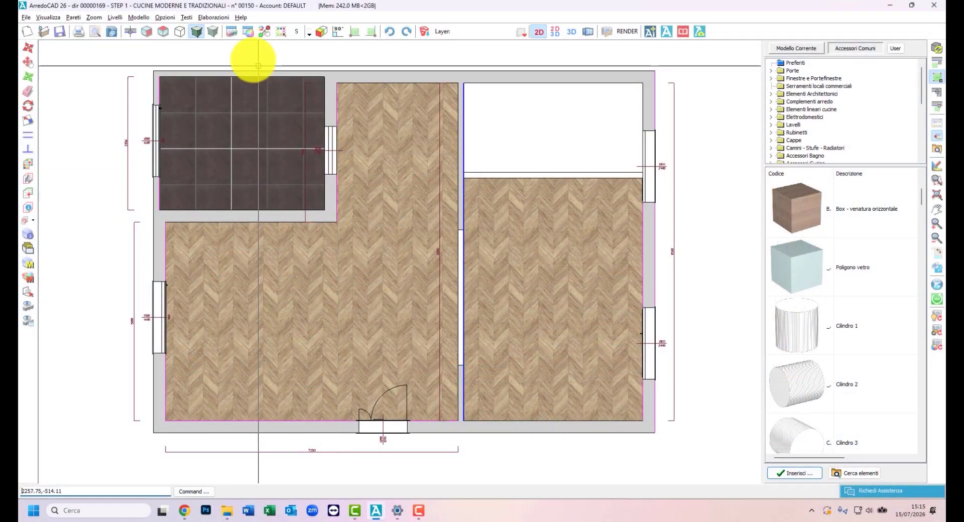
# Step: Compare the plan in hidden-line and textured display, finishing with textures and visible edge lines together
pyautogui.click(180, 32)
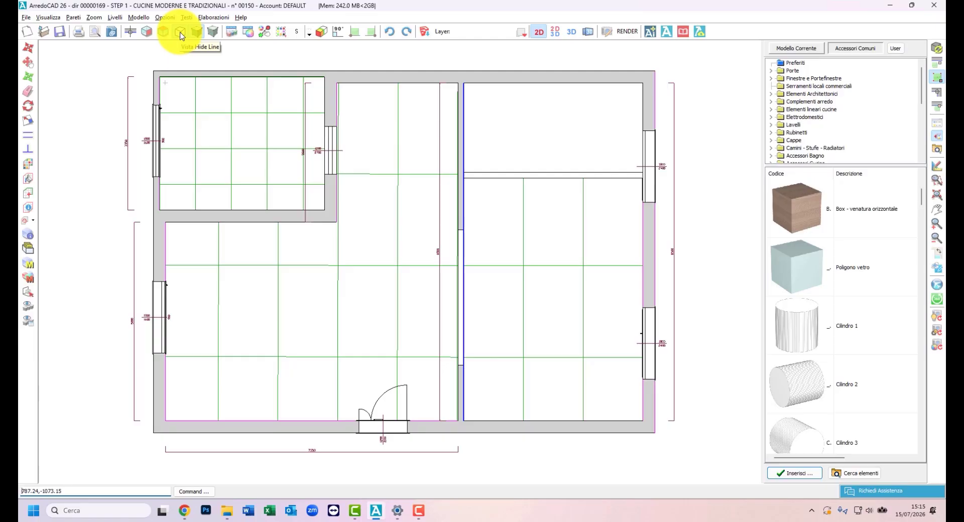
pyautogui.click(196, 32)
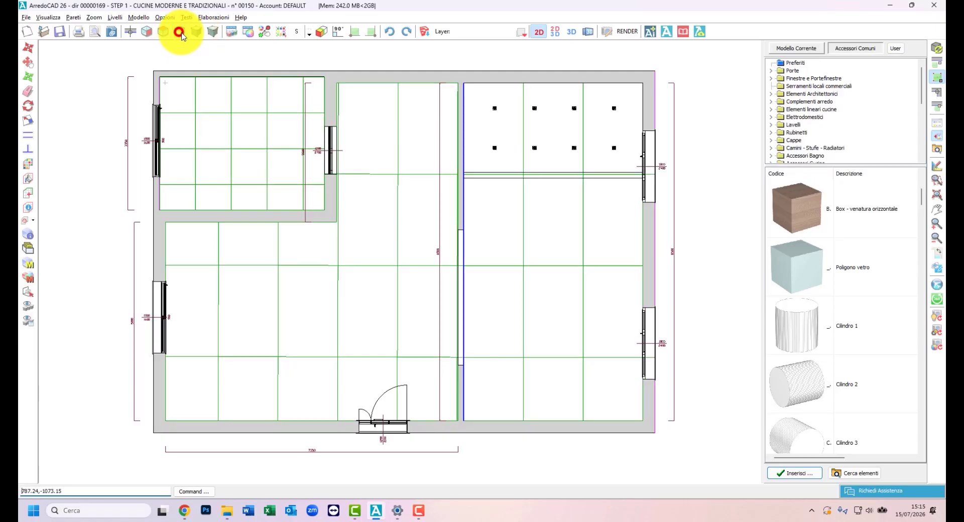
pyautogui.click(196, 32)
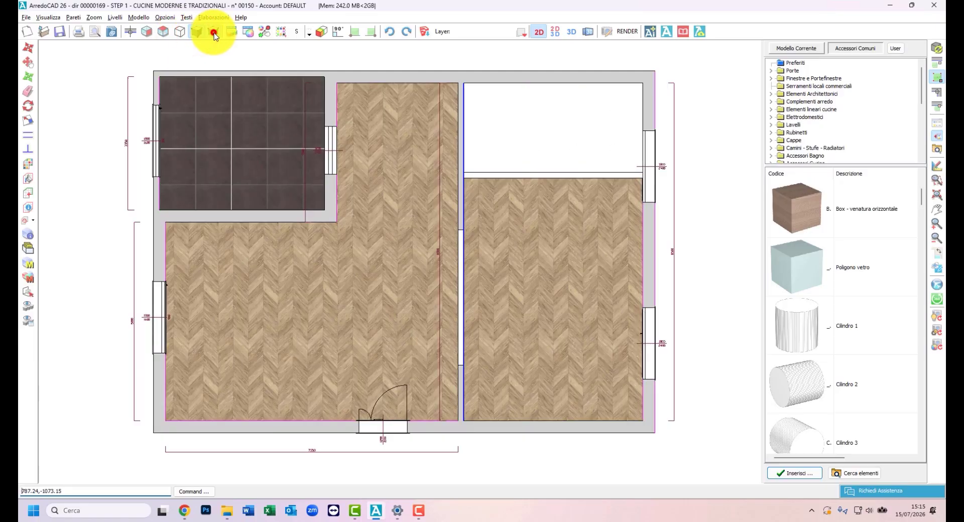
pyautogui.click(213, 32)
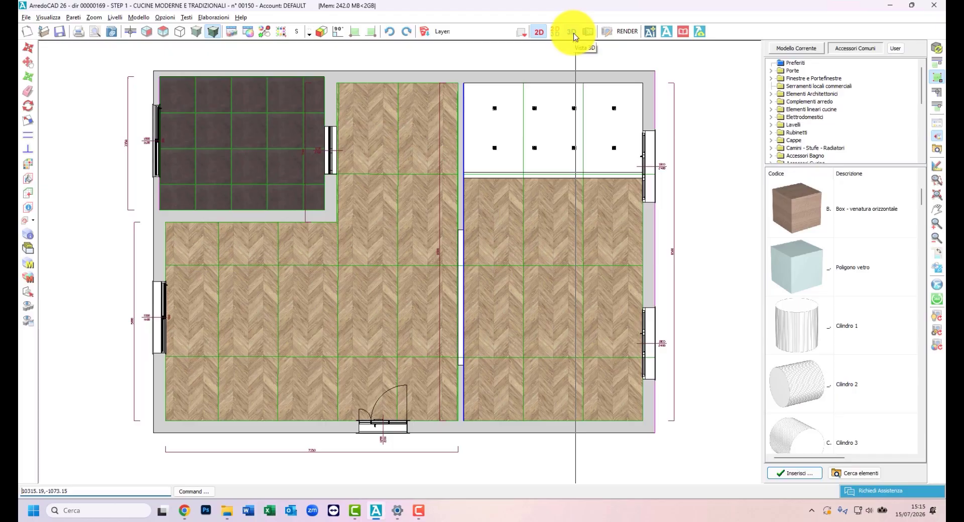
# Step: Hide the accessories library and show the model in 3D, turning the view towards the tiled room
pyautogui.click(939, 137)
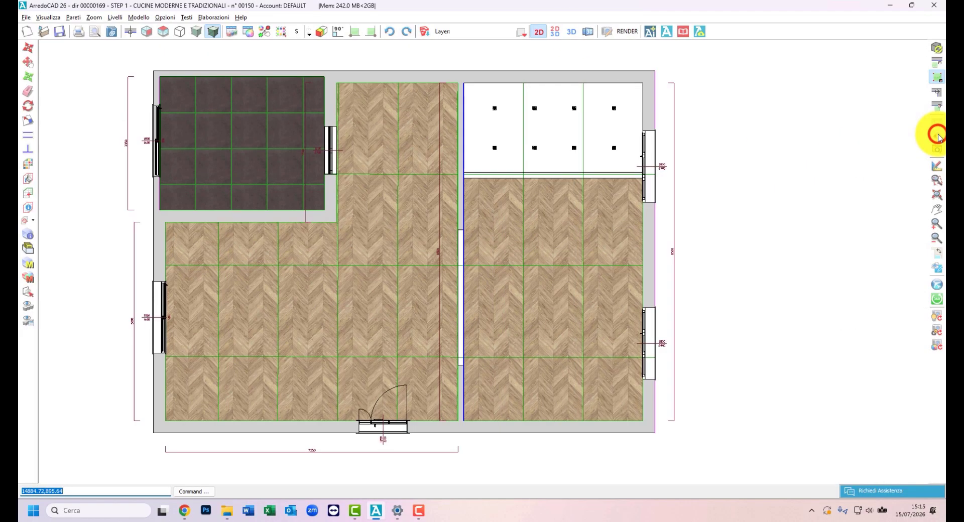
pyautogui.click(570, 31)
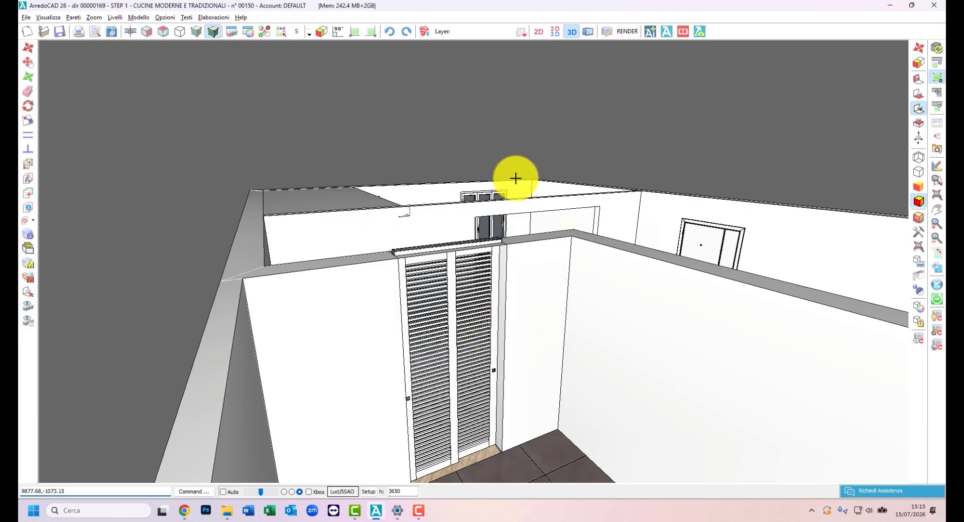
pyautogui.moveTo(516, 188); pyautogui.dragTo(475, 261, button='right')
# Step: Walk the 3D camera forwards and backwards inside the tiled room at a viewing height of 1400
pyautogui.press('Up')
pyautogui.press('Up')
pyautogui.press('Up')
pyautogui.press('Up')
pyautogui.press('Up')
pyautogui.press('Up')
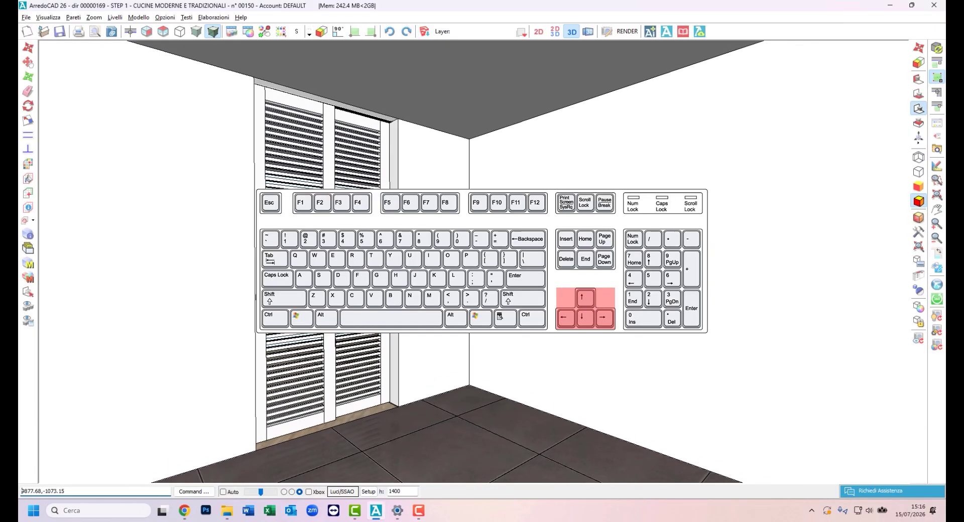
pyautogui.press('Down')
pyautogui.press('Down')
pyautogui.press('Down')
pyautogui.press('Down')
pyautogui.press('Down')
pyautogui.press('Down')
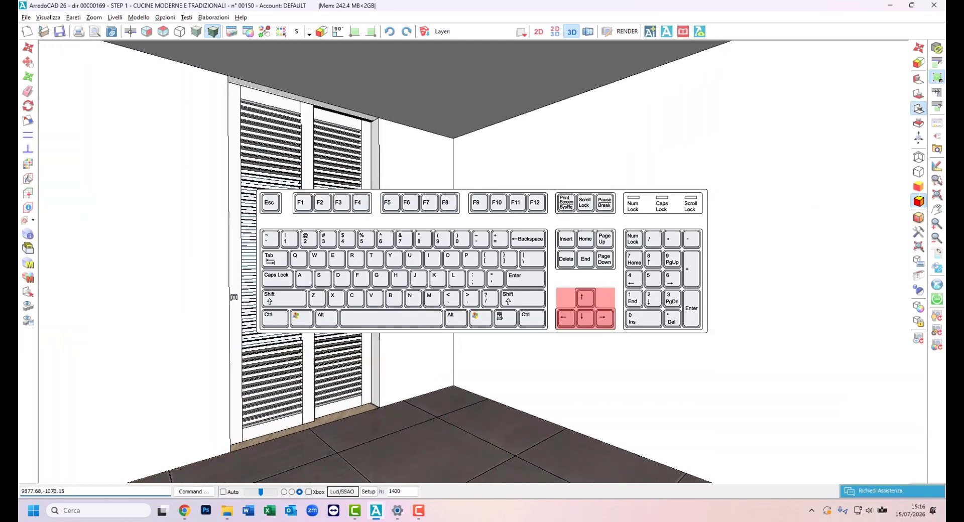
# Step: Turn the 3D camera both ways inside the tiled room, check the plan beside it, and return to the full 3D view
pyautogui.press('Left')
pyautogui.press('Left')
pyautogui.press('Left')
pyautogui.press('Right')
pyautogui.press('Right')
pyautogui.press('Right')
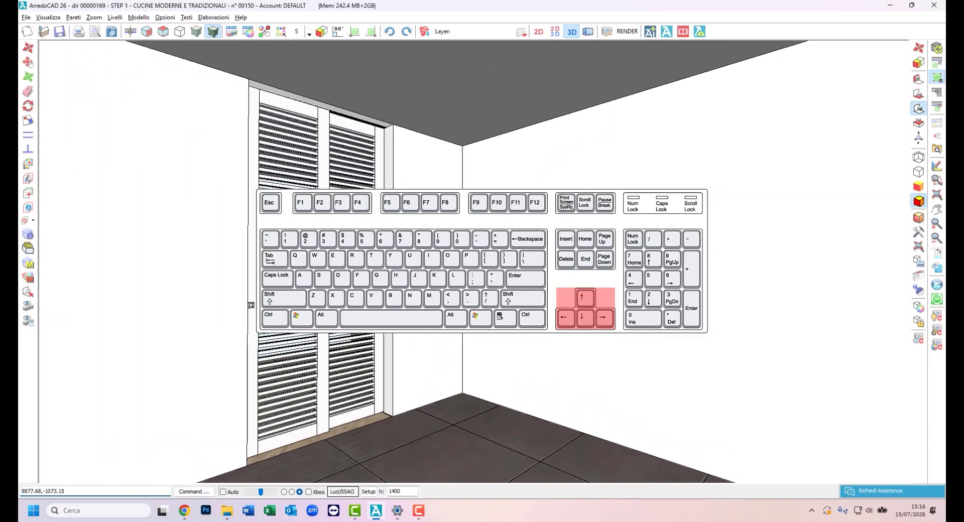
pyautogui.press('Left')
pyautogui.press('Right')
pyautogui.press('Left')
pyautogui.press('Left')
pyautogui.click(473, 261)
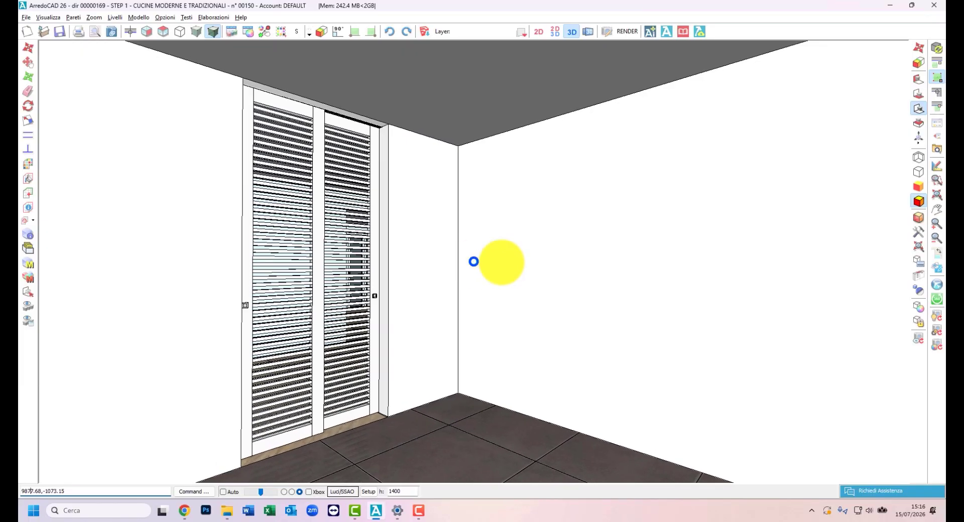
pyautogui.click(555, 32)
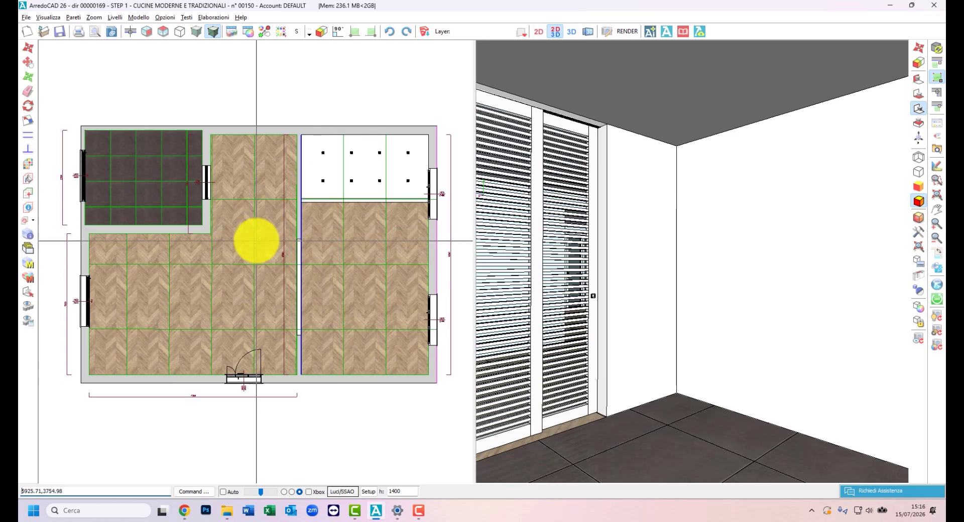
pyautogui.click(571, 32)
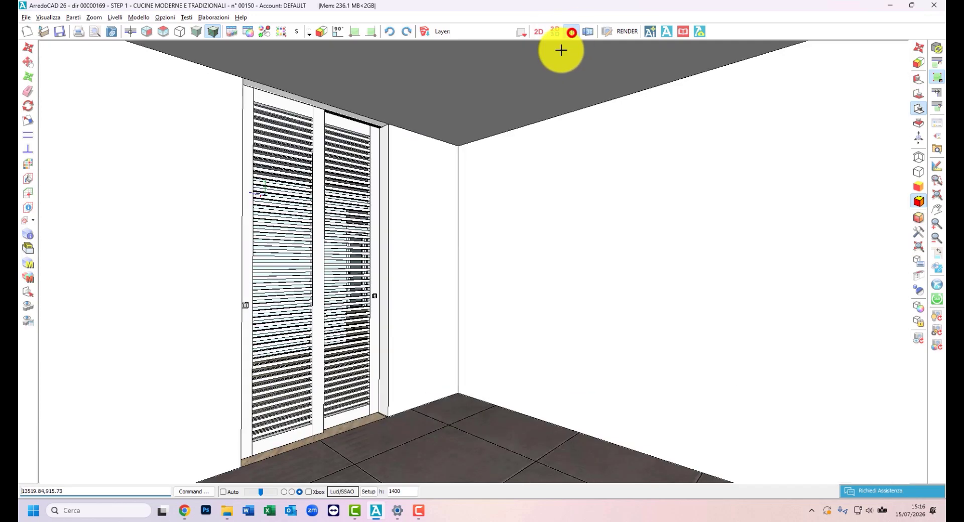
# Step: Open the tiled room's louvred sliding door with its door-opening macro, using an opening of 560 mm
pyautogui.click(29, 279)
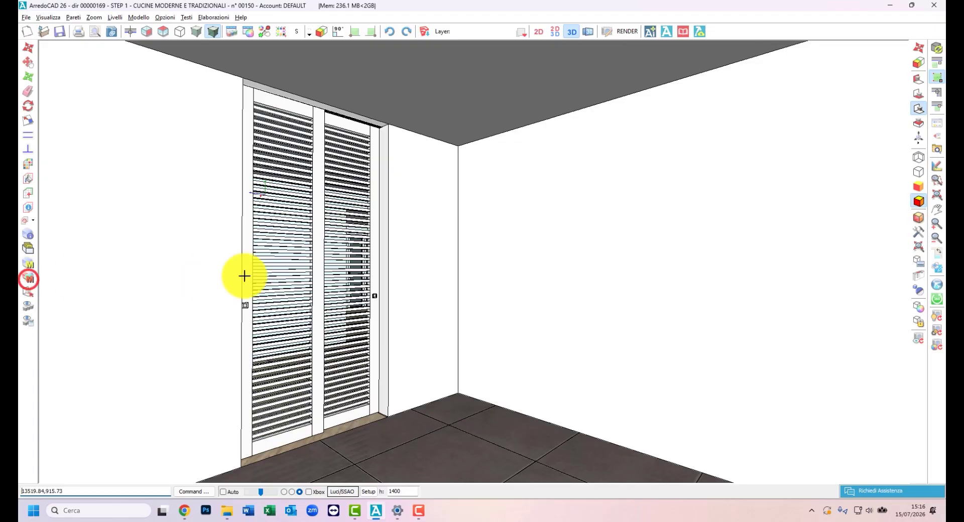
pyautogui.click(317, 267)
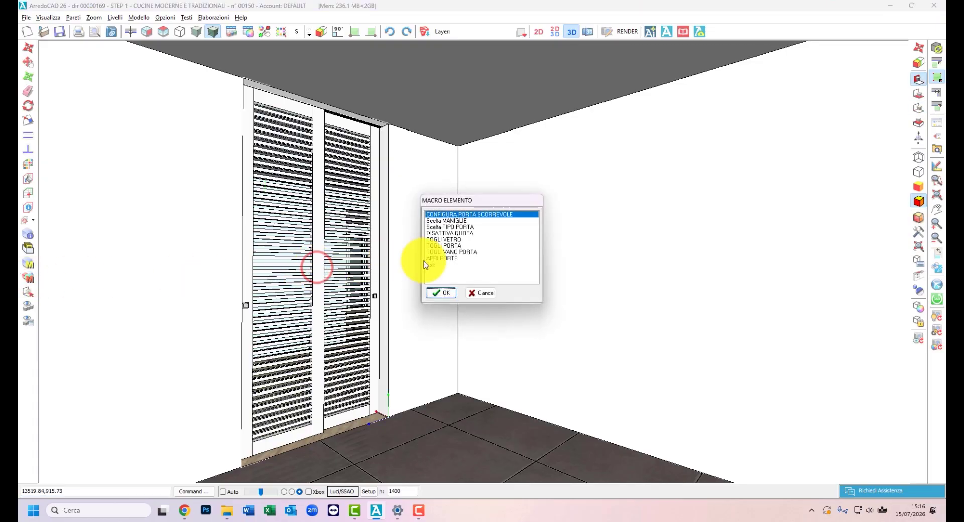
pyautogui.click(445, 295)
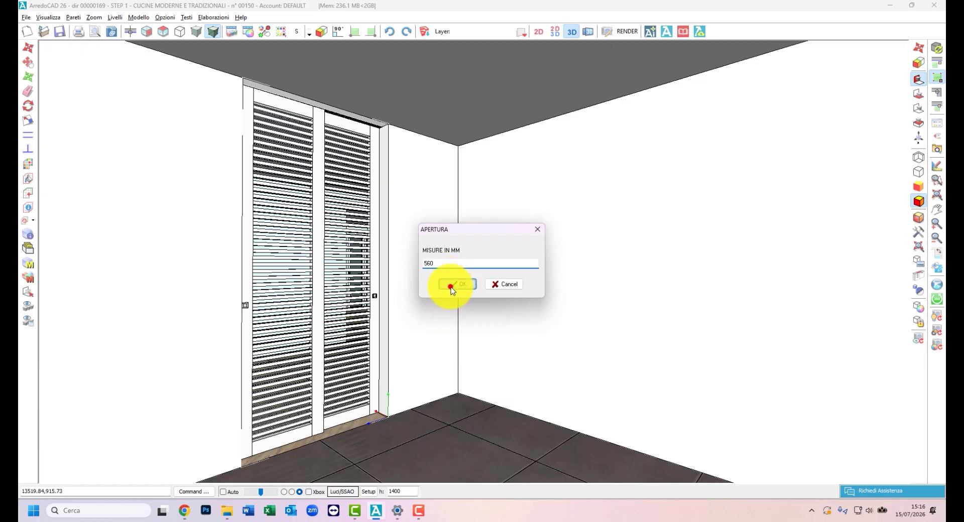
pyautogui.click(451, 285)
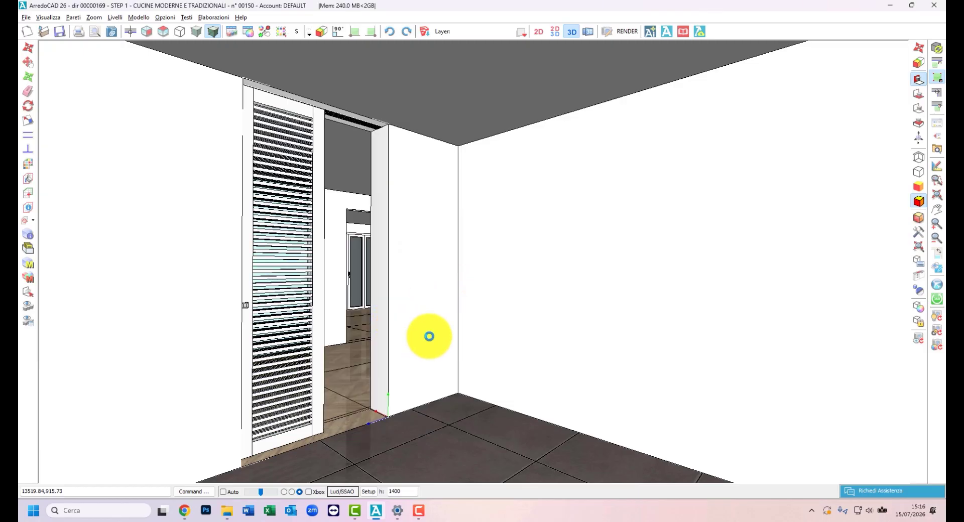
# Step: Walk the 3D camera into the parquet room facing the spotlit dropped ceiling and display it with realistic lighting and no edge lines
pyautogui.moveTo(431, 336); pyautogui.dragTo(473, 261)
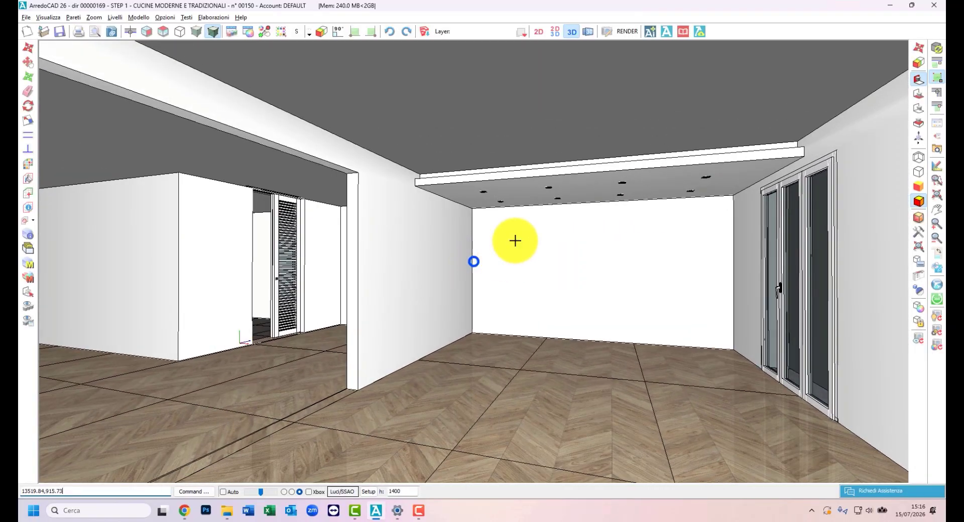
pyautogui.click(919, 219)
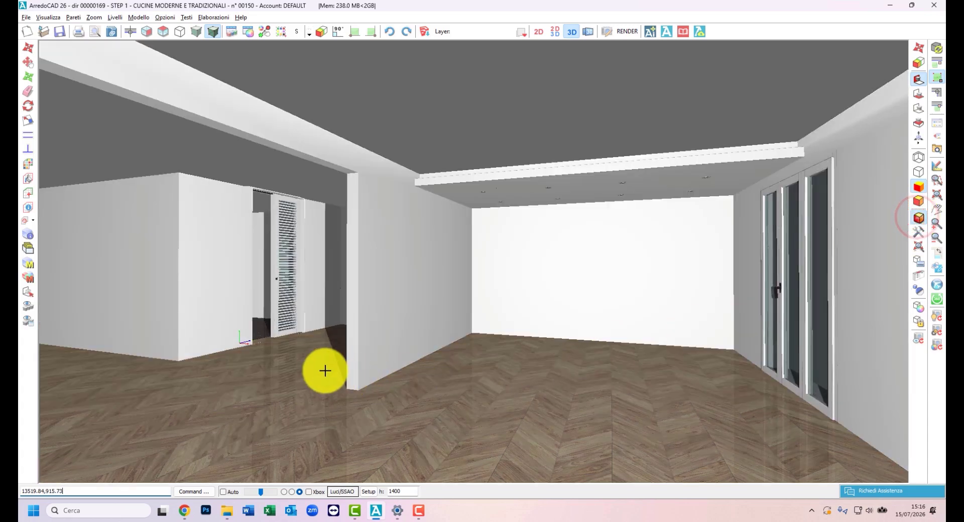
# Step: Create a ceiling from the zones' outer polygon at height 2700 mm, 250 mm thick, and show the plan and 3D side by side
pyautogui.click(167, 16)
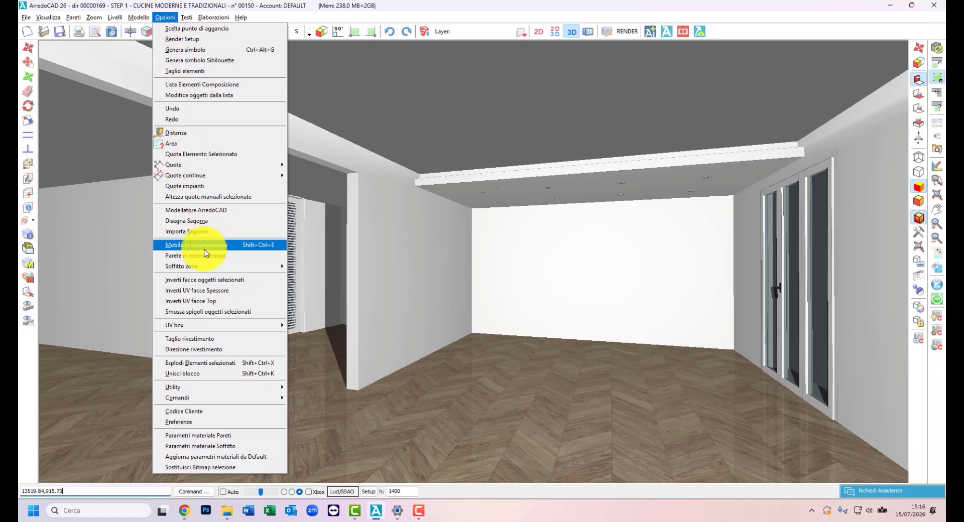
pyautogui.moveTo(207, 267)
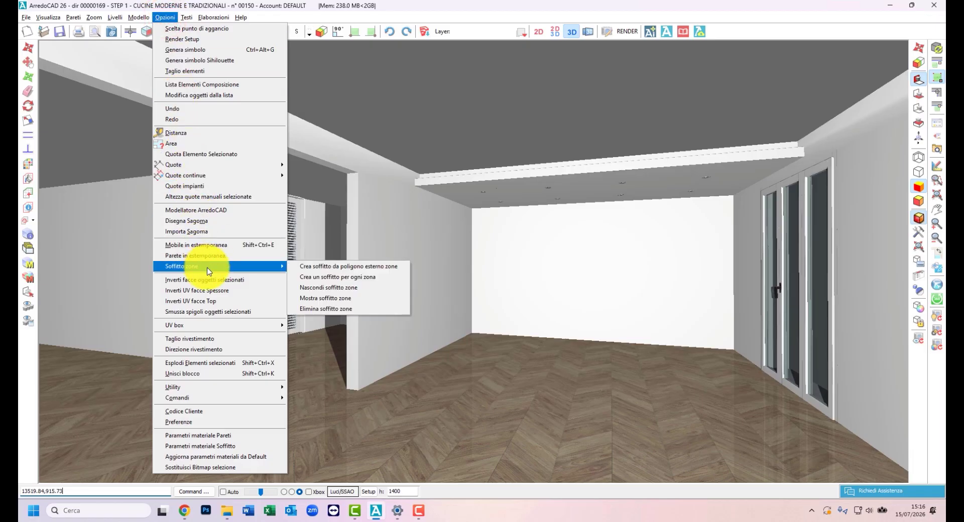
pyautogui.click(328, 267)
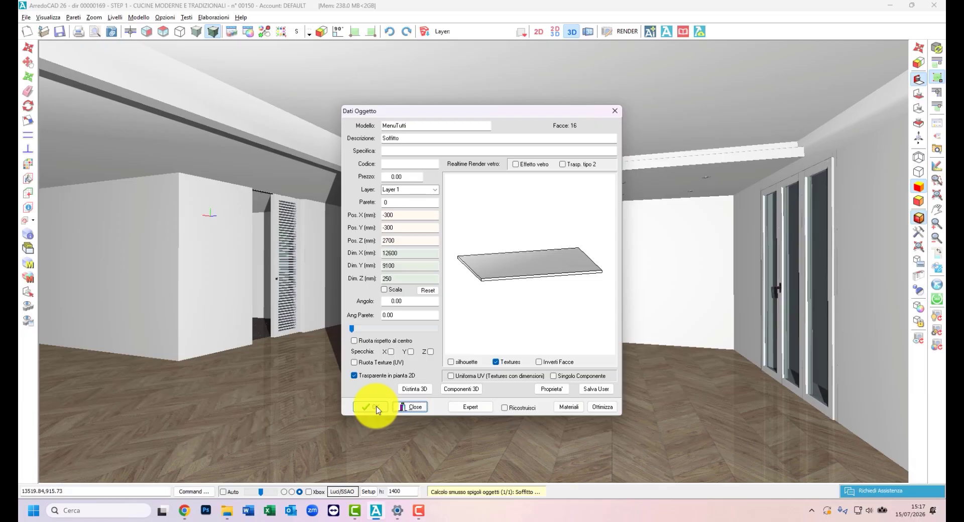
pyautogui.click(378, 408)
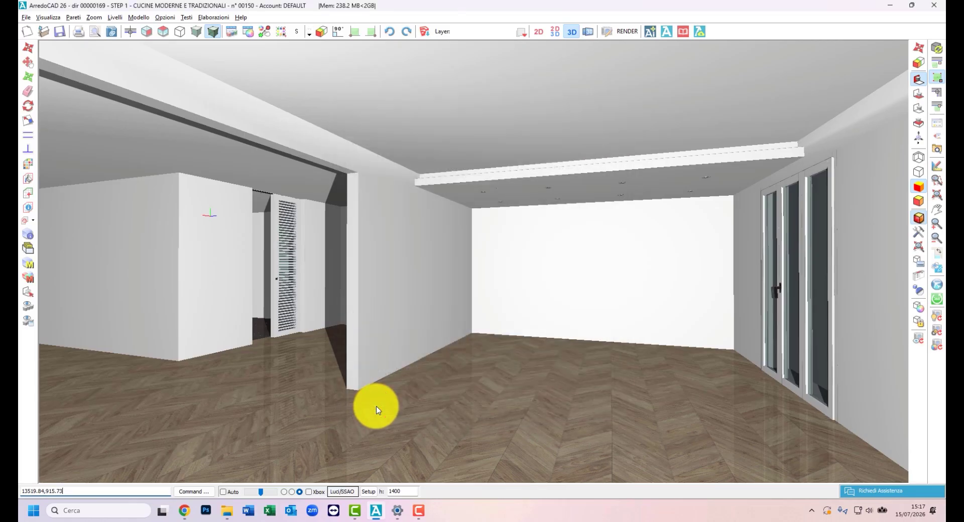
pyautogui.click(556, 33)
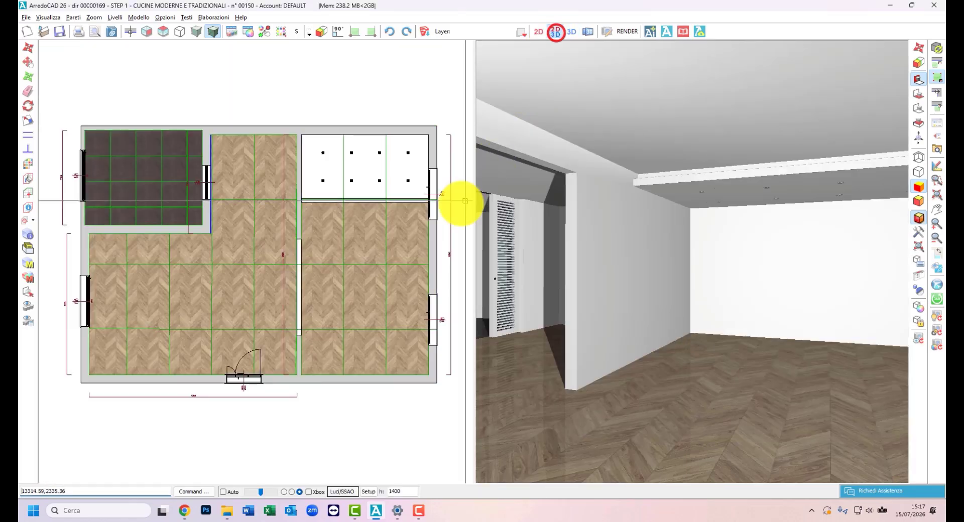